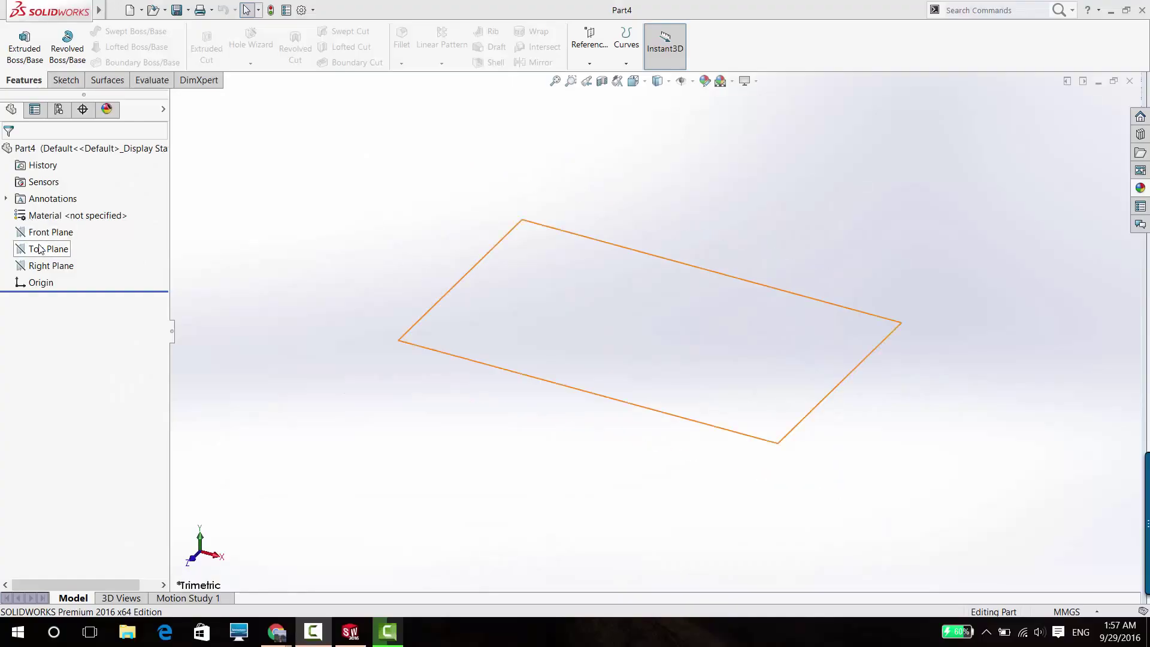
Step: Sketch on the Front Plane: draw the tall inner edge, short top edge and rounded outer corner
{"action": "left_click", "coordinate": [49, 233]}
{"action": "left_click", "coordinate": [48, 223]}
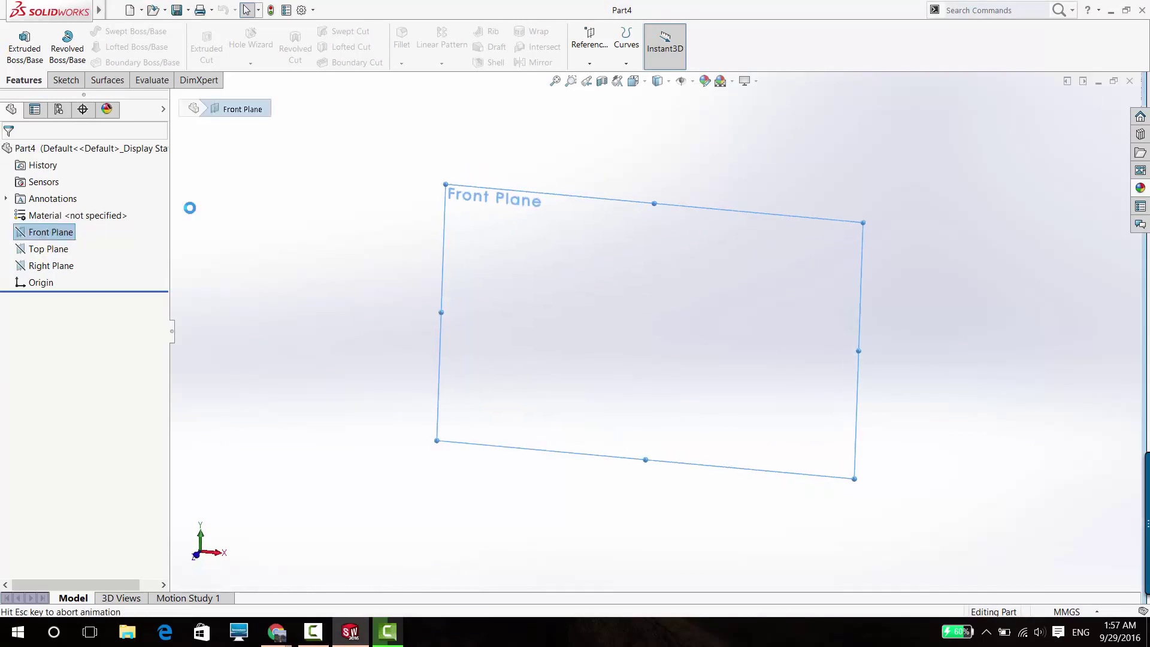
{"action": "left_click", "coordinate": [124, 30]}
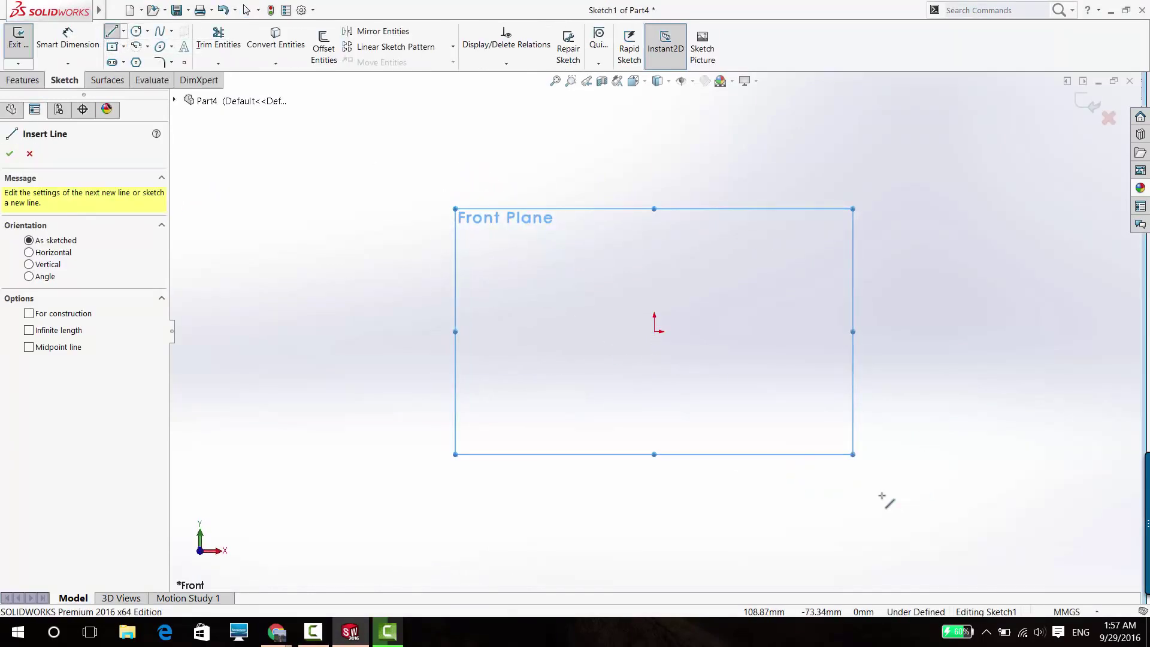
{"action": "left_click", "coordinate": [765, 331]}
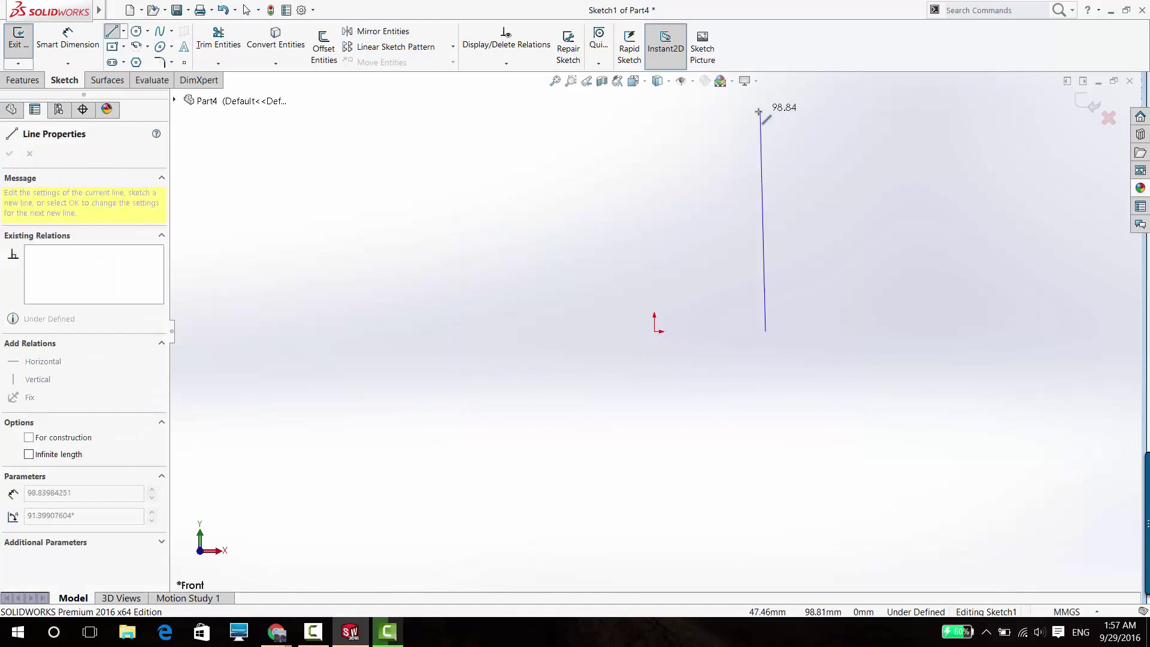
{"action": "left_click", "coordinate": [765, 112]}
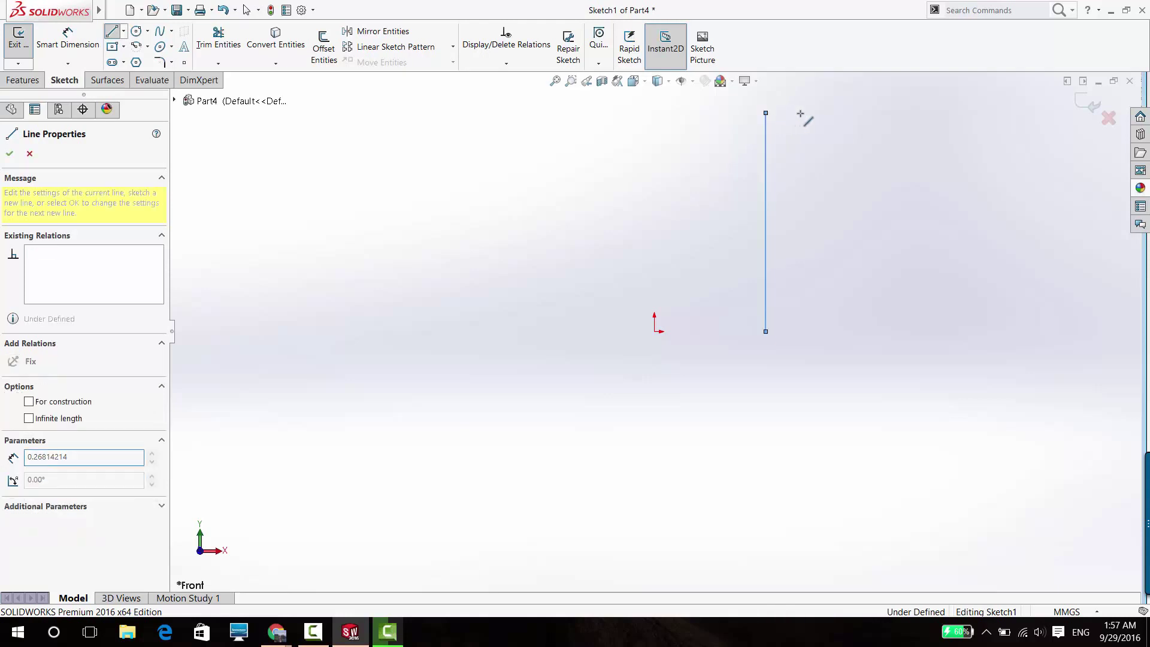
{"action": "scroll", "coordinate": [823, 114], "scroll_direction": "down", "scroll_amount": 2}
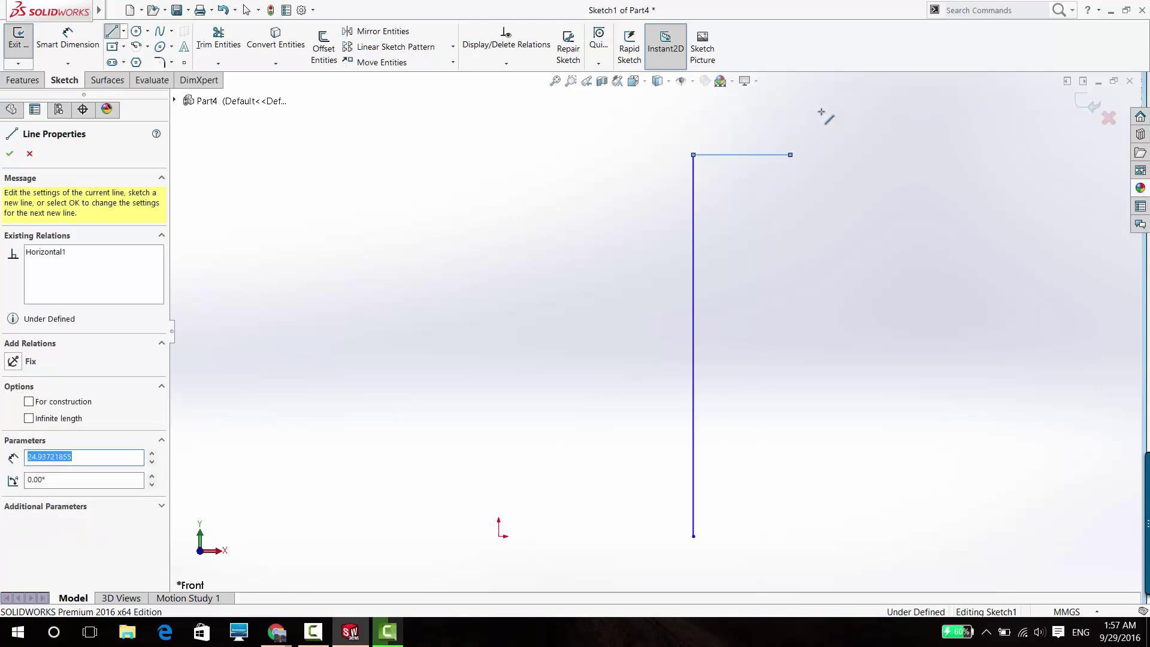
{"action": "scroll", "coordinate": [797, 167], "scroll_direction": "down", "scroll_amount": 1}
{"action": "left_click", "coordinate": [776, 175]}
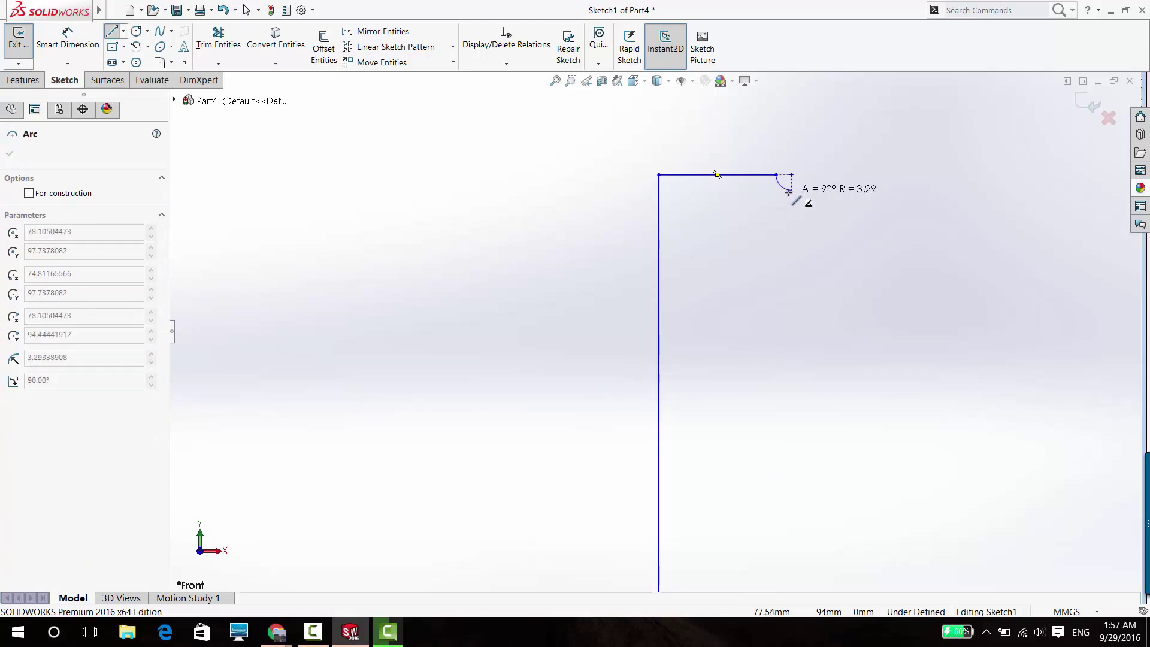
{"action": "left_click", "coordinate": [788, 191]}
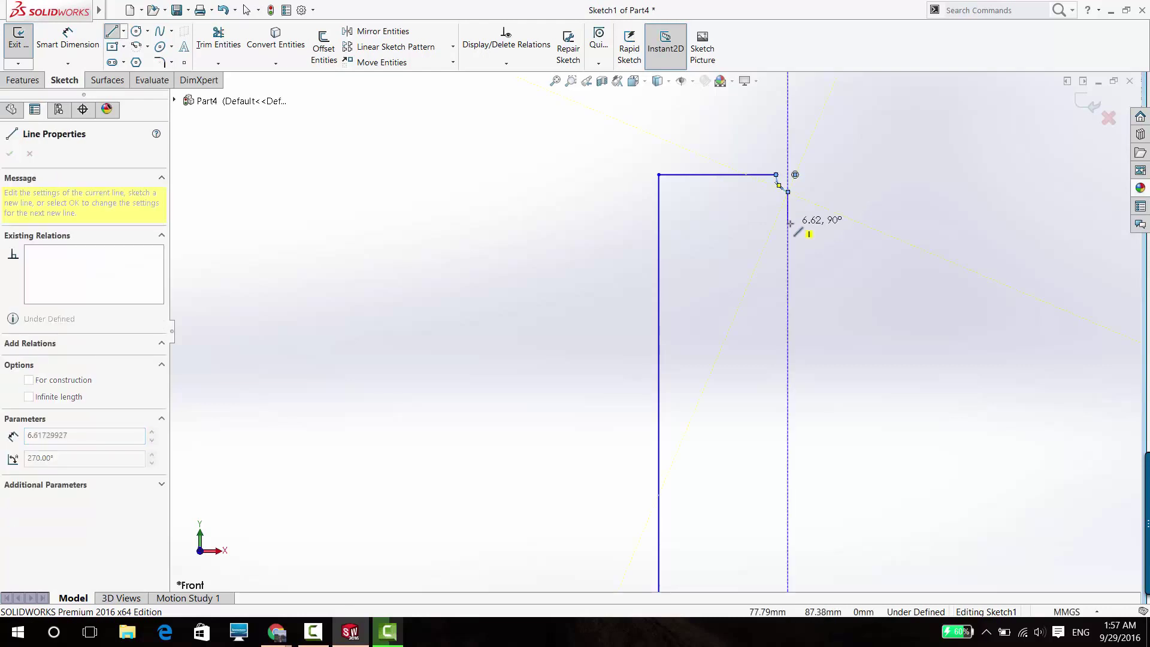
Step: Continue down the tapered outer side, inward step and small notch, closing the profile along the bottom
{"action": "scroll", "coordinate": [766, 240], "scroll_direction": "up", "scroll_amount": 3}
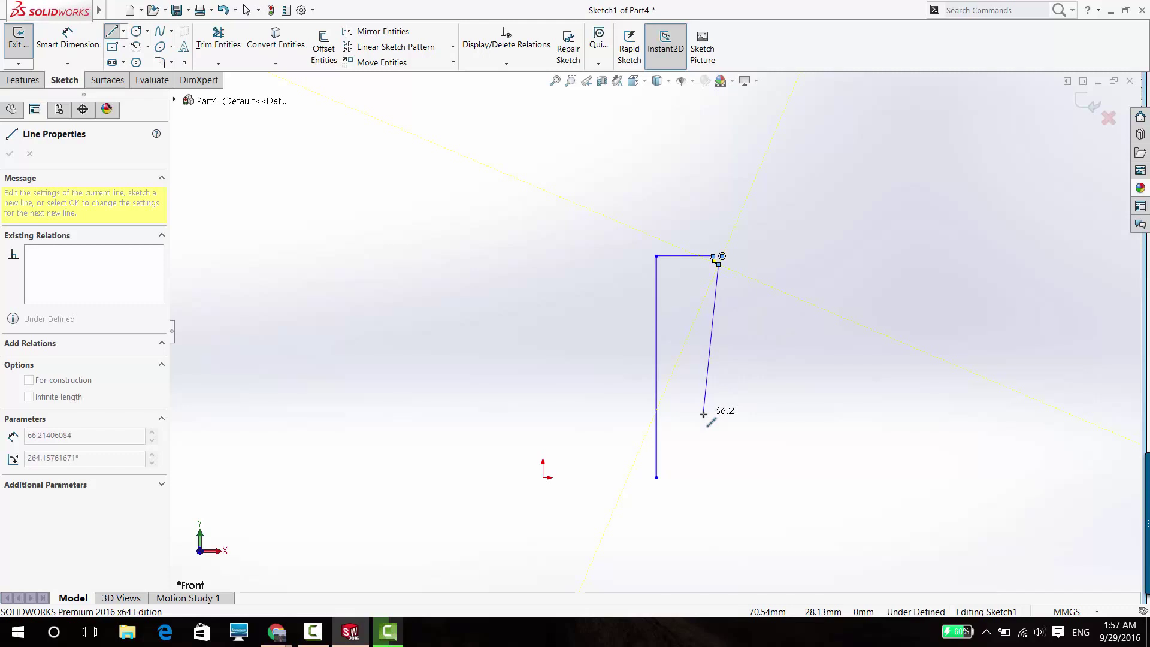
{"action": "scroll", "coordinate": [713, 419], "scroll_direction": "down", "scroll_amount": 5}
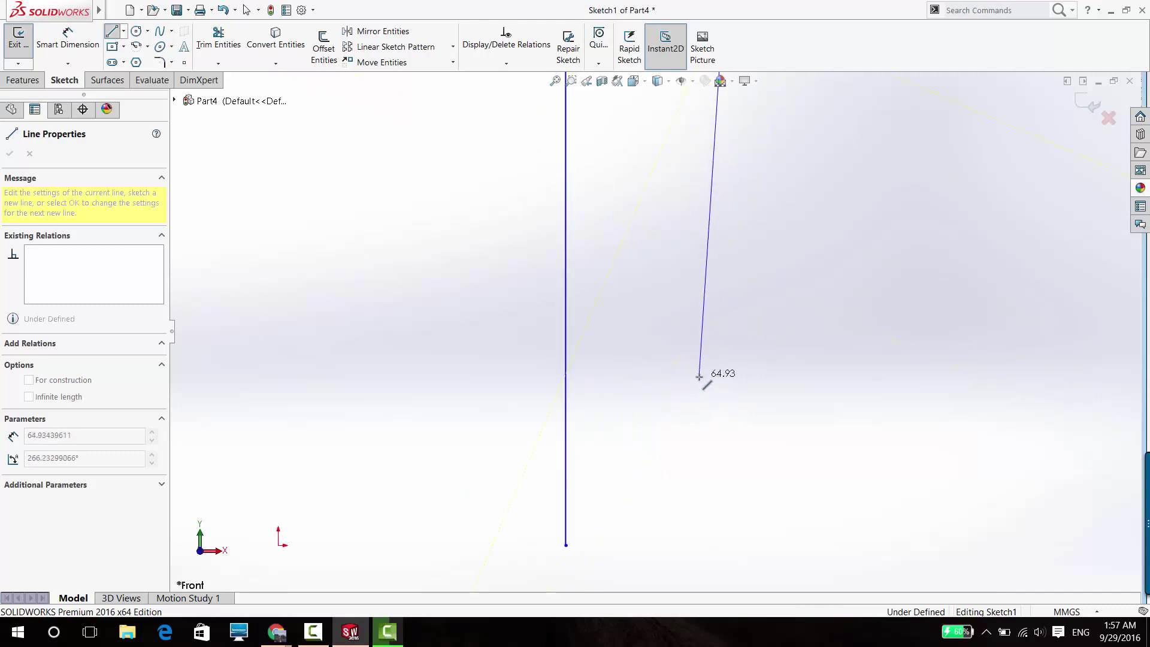
{"action": "left_click", "coordinate": [699, 376]}
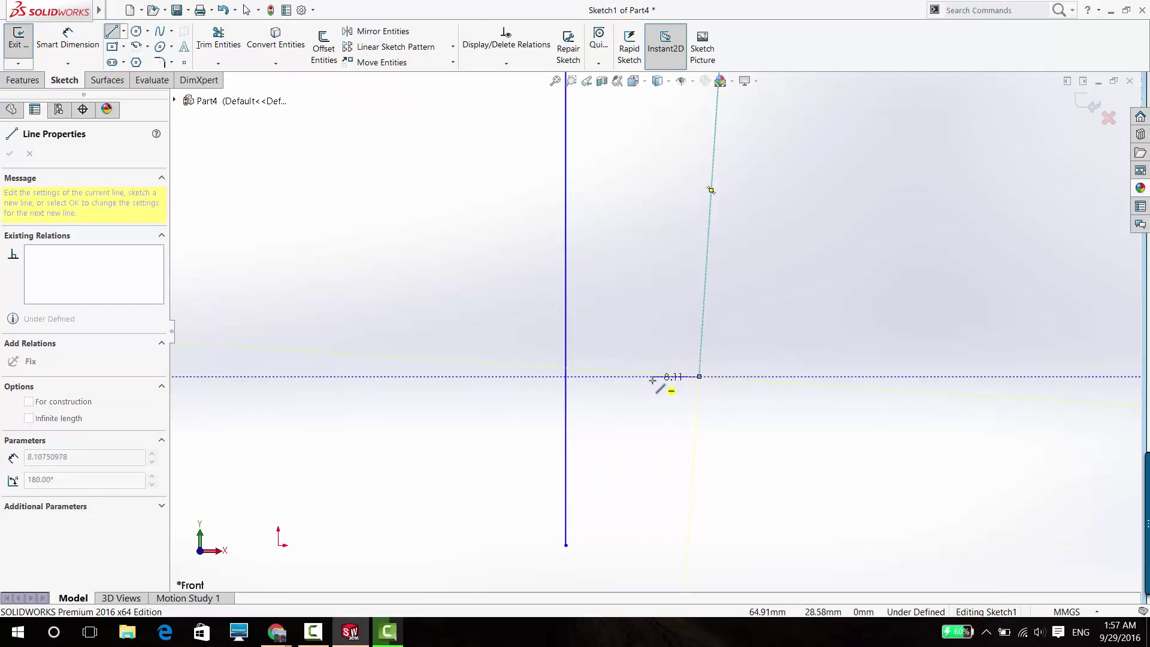
{"action": "left_click", "coordinate": [652, 377]}
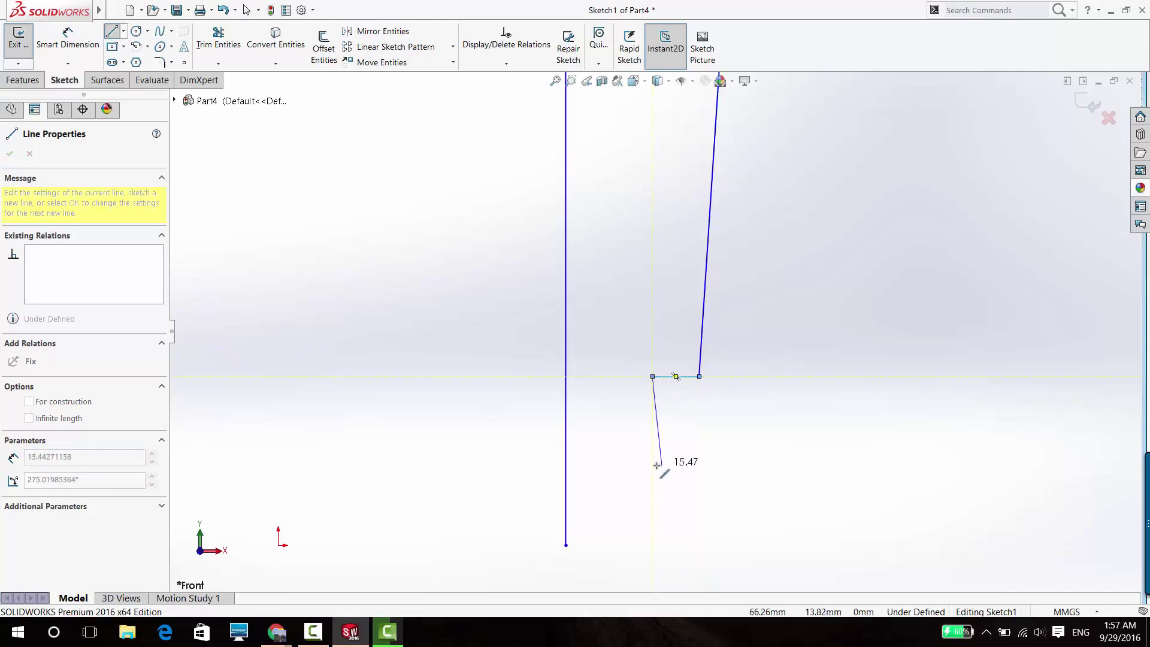
{"action": "left_click", "coordinate": [668, 467]}
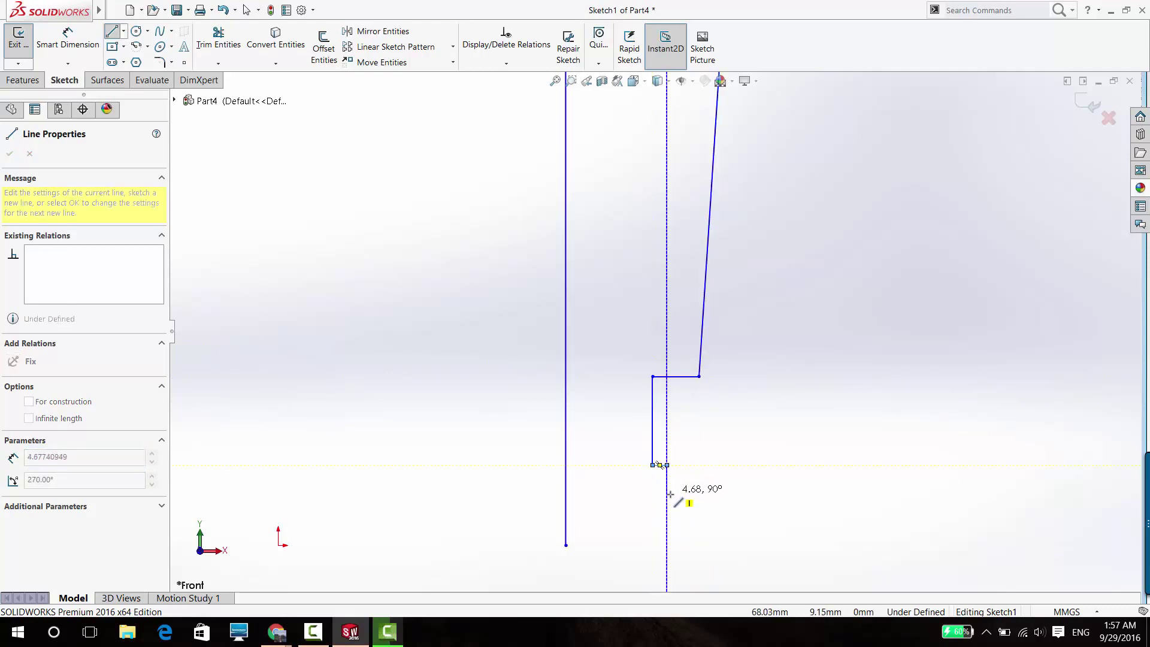
{"action": "left_click", "coordinate": [652, 495]}
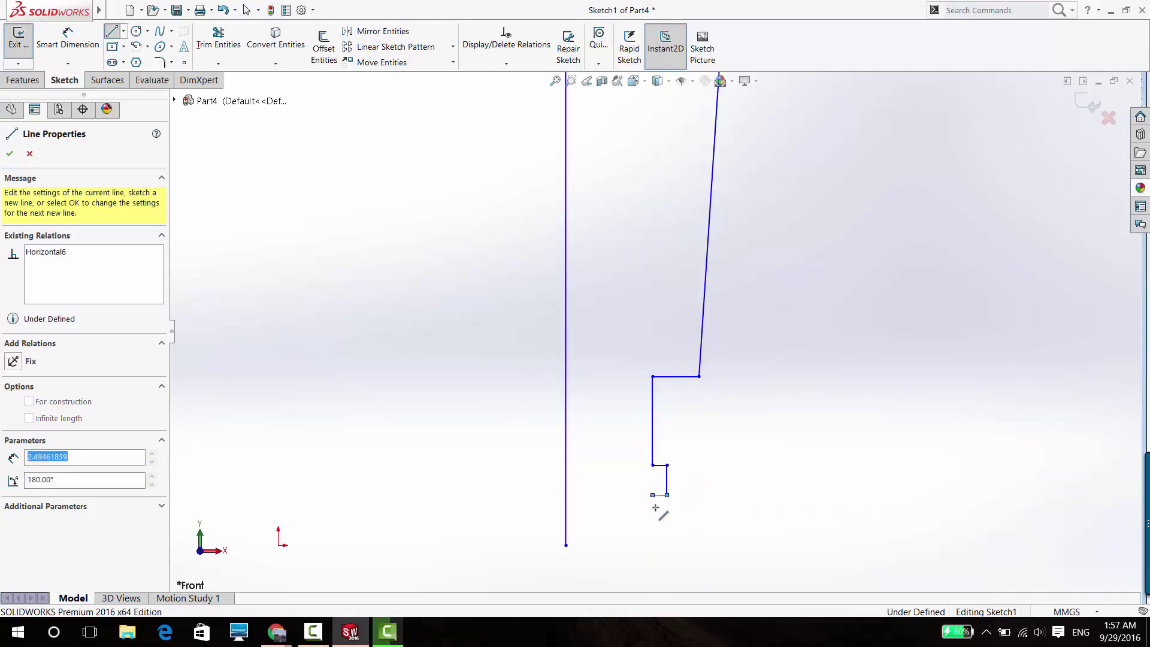
{"action": "left_click", "coordinate": [653, 545]}
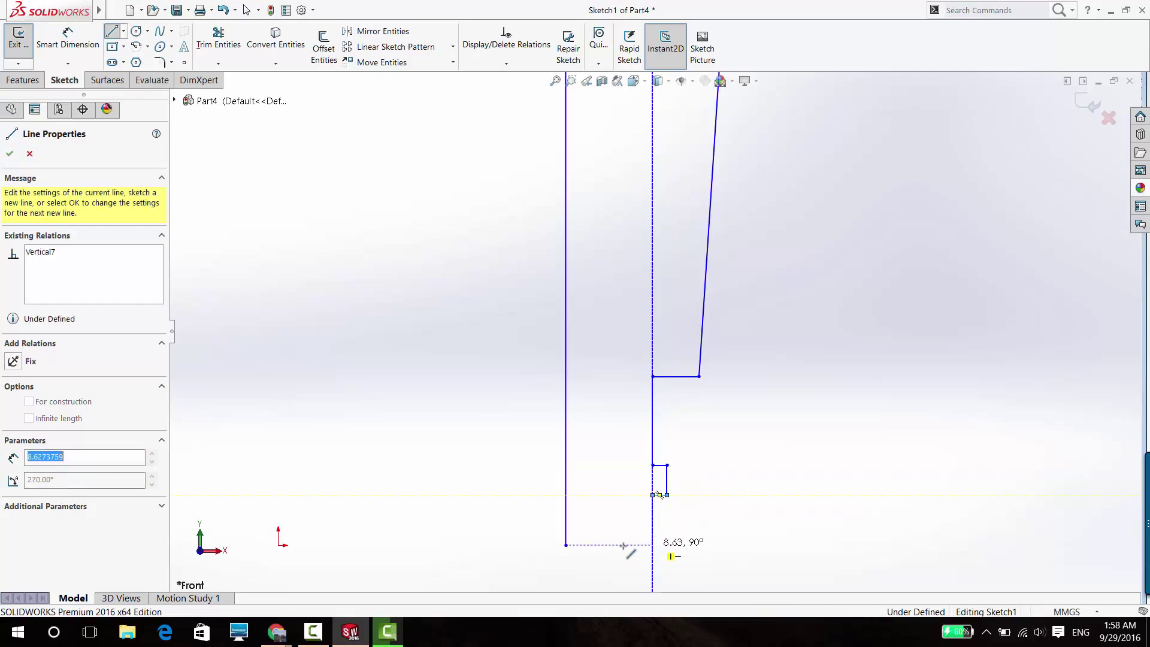
{"action": "left_click", "coordinate": [566, 545]}
{"action": "scroll", "coordinate": [698, 389], "scroll_direction": "up", "scroll_amount": 2}
{"action": "scroll", "coordinate": [672, 303], "scroll_direction": "up", "scroll_amount": 2}
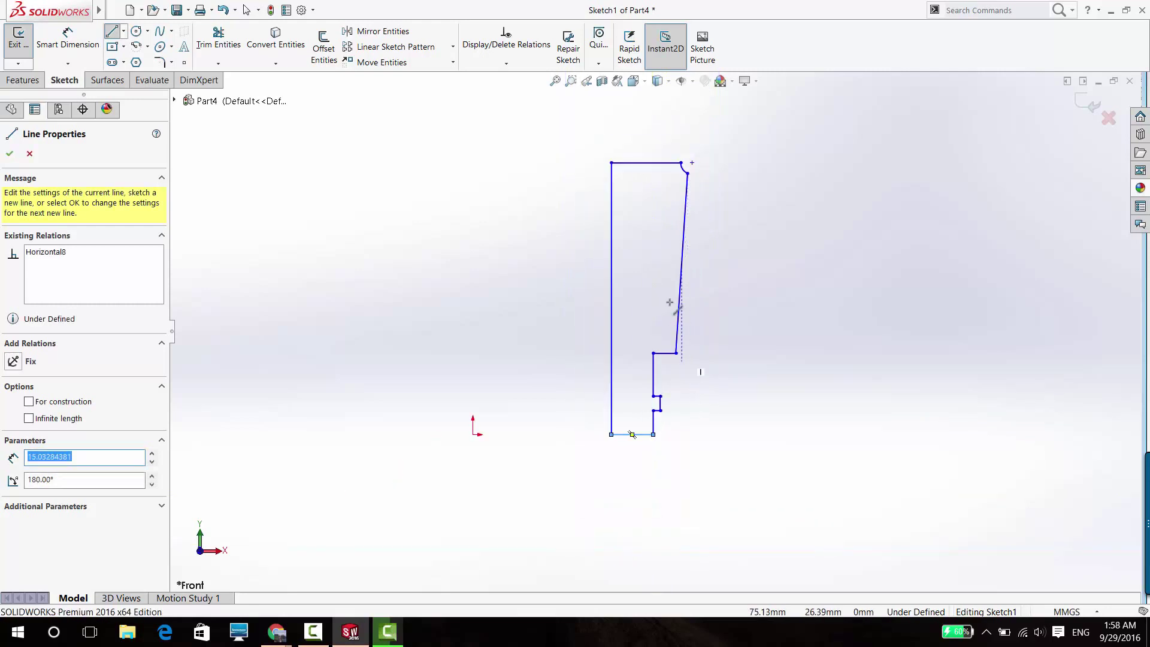
{"action": "key", "text": "Escape"}
{"action": "scroll", "coordinate": [627, 393], "scroll_direction": "down", "scroll_amount": 2}
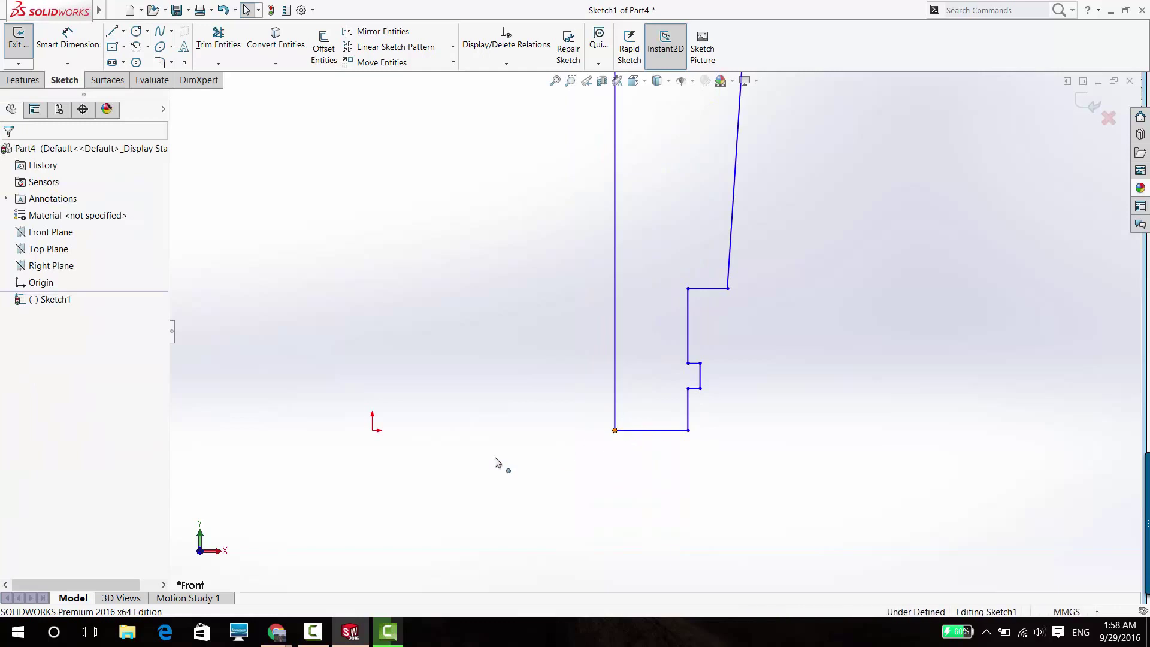
Step: Make the profile's bottom corner horizontal with the origin
{"action": "left_click", "coordinate": [372, 430], "text": "ctrl"}
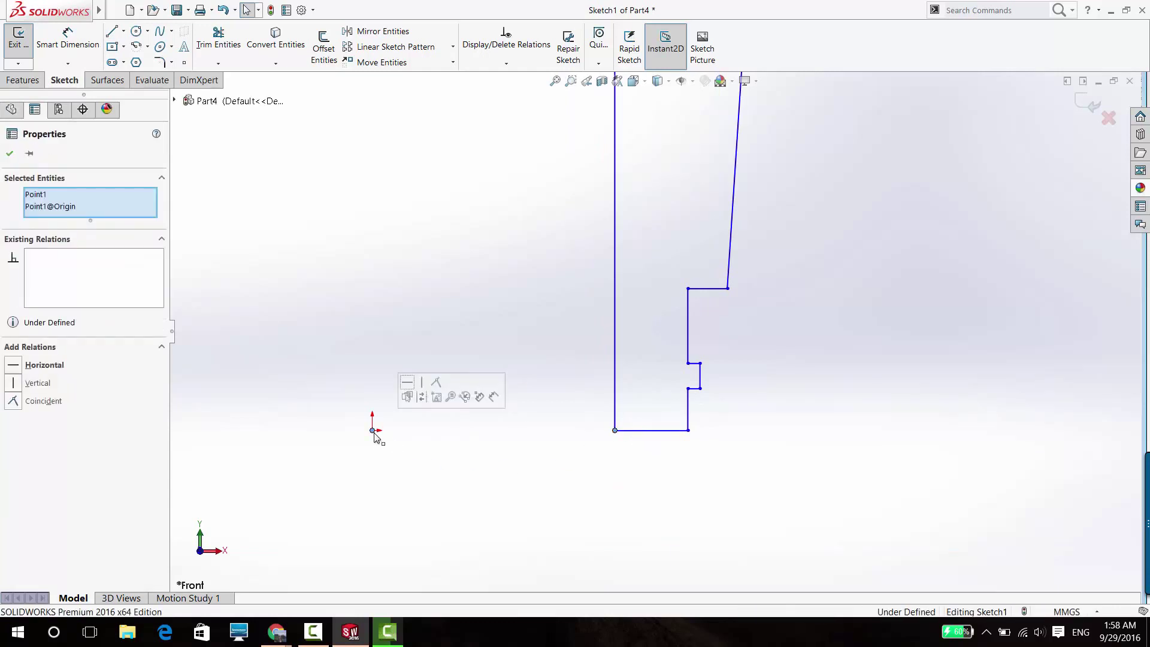
{"action": "left_click", "coordinate": [406, 383]}
{"action": "scroll", "coordinate": [617, 226], "scroll_direction": "up", "scroll_amount": 2}
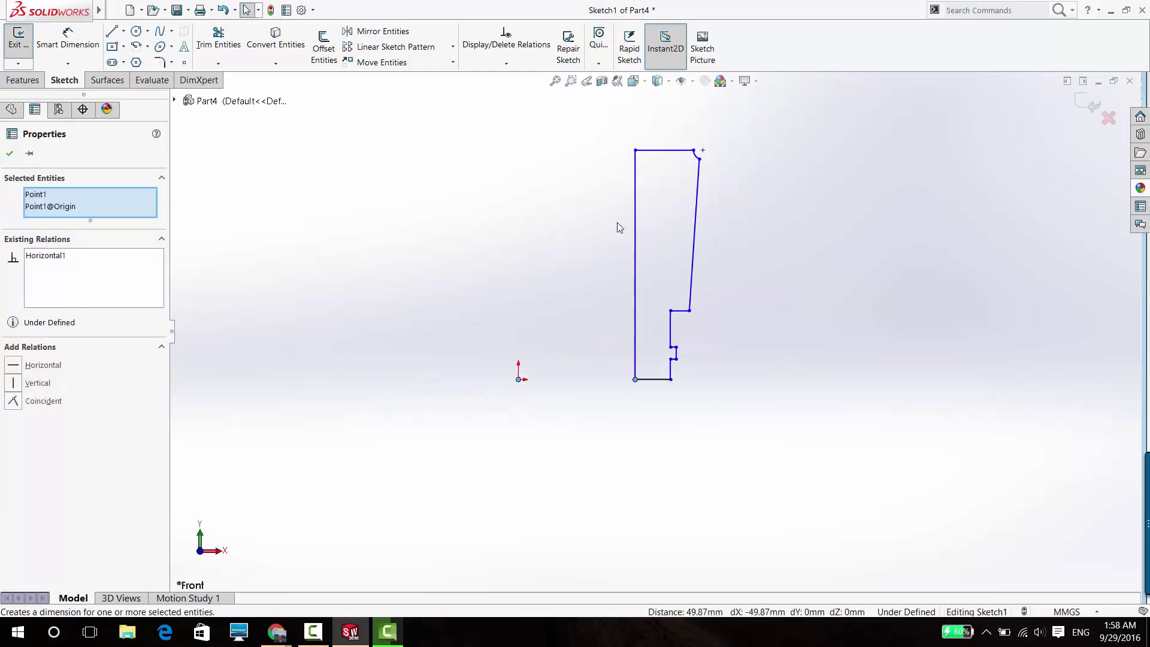
{"action": "left_click", "coordinate": [596, 188]}
Step: Draw a vertical centerline up from the origin, ending level with the profile's top edge
{"action": "left_click", "coordinate": [123, 30]}
{"action": "left_click", "coordinate": [144, 60]}
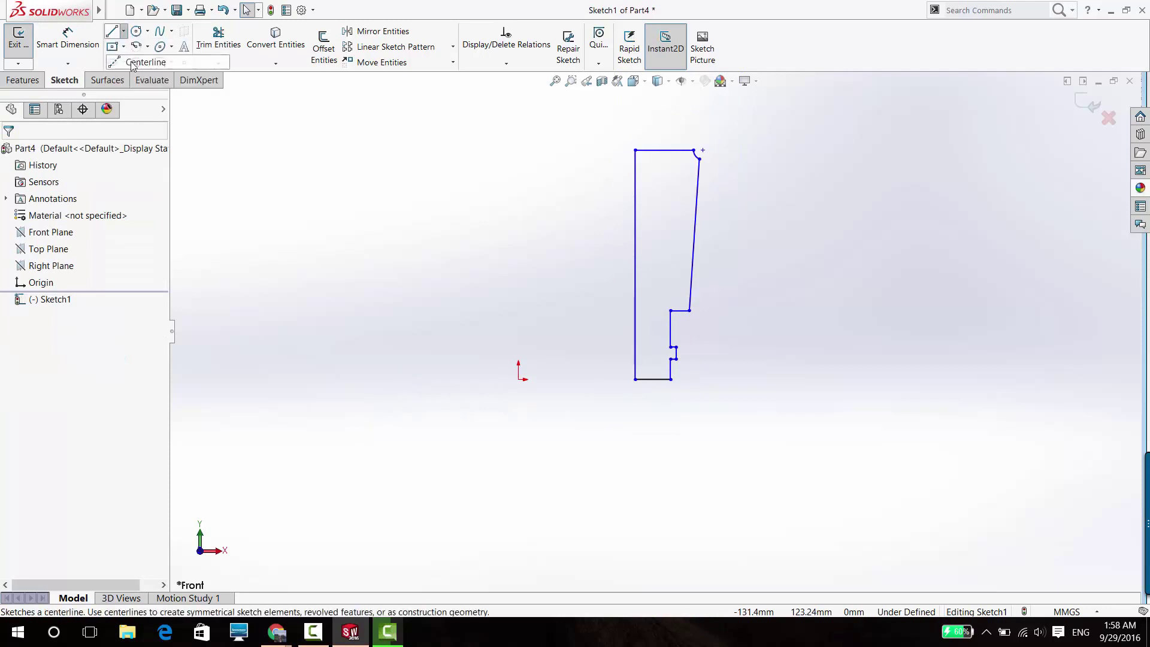
{"action": "left_click", "coordinate": [519, 379]}
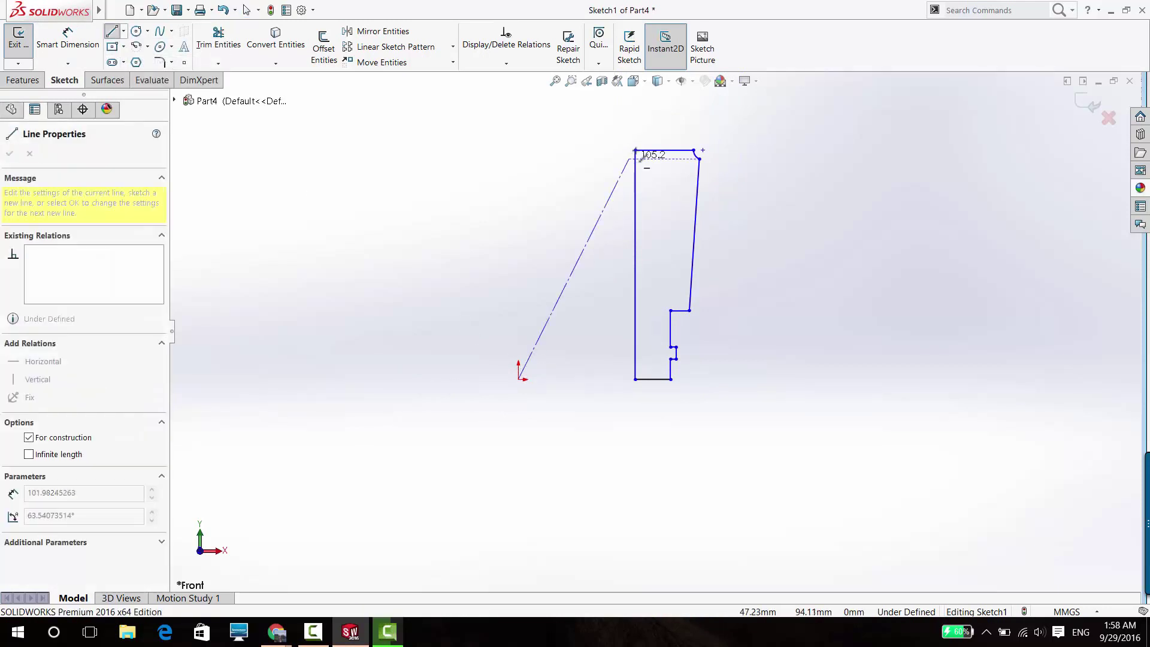
{"action": "left_click", "coordinate": [519, 150]}
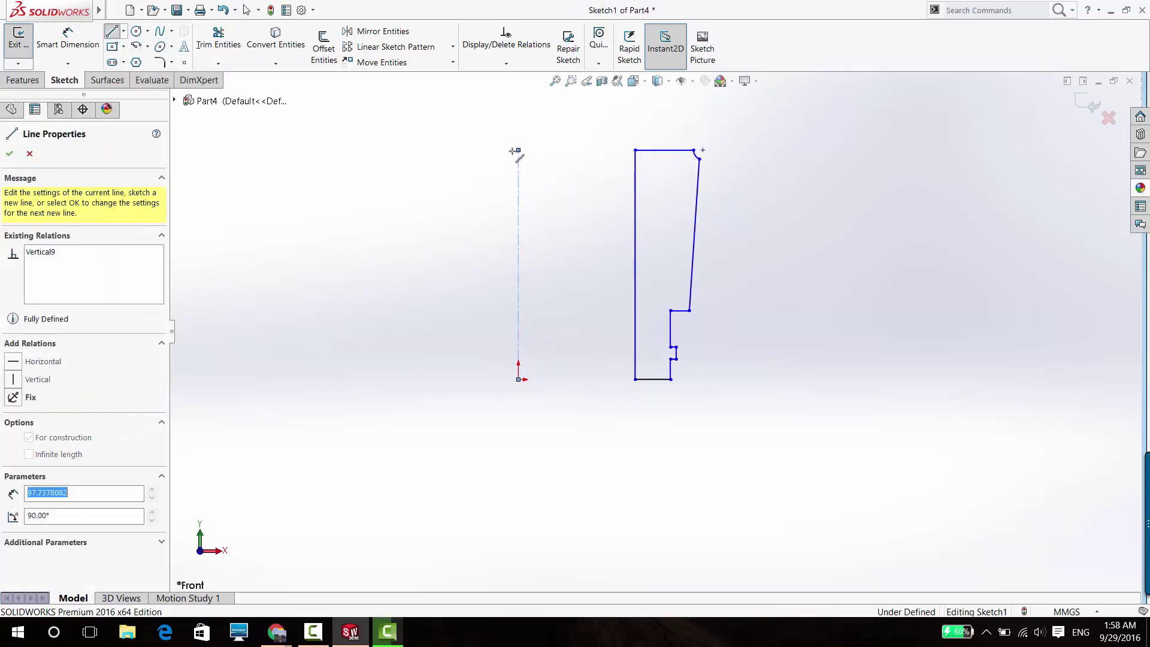
{"action": "key", "text": "Escape"}
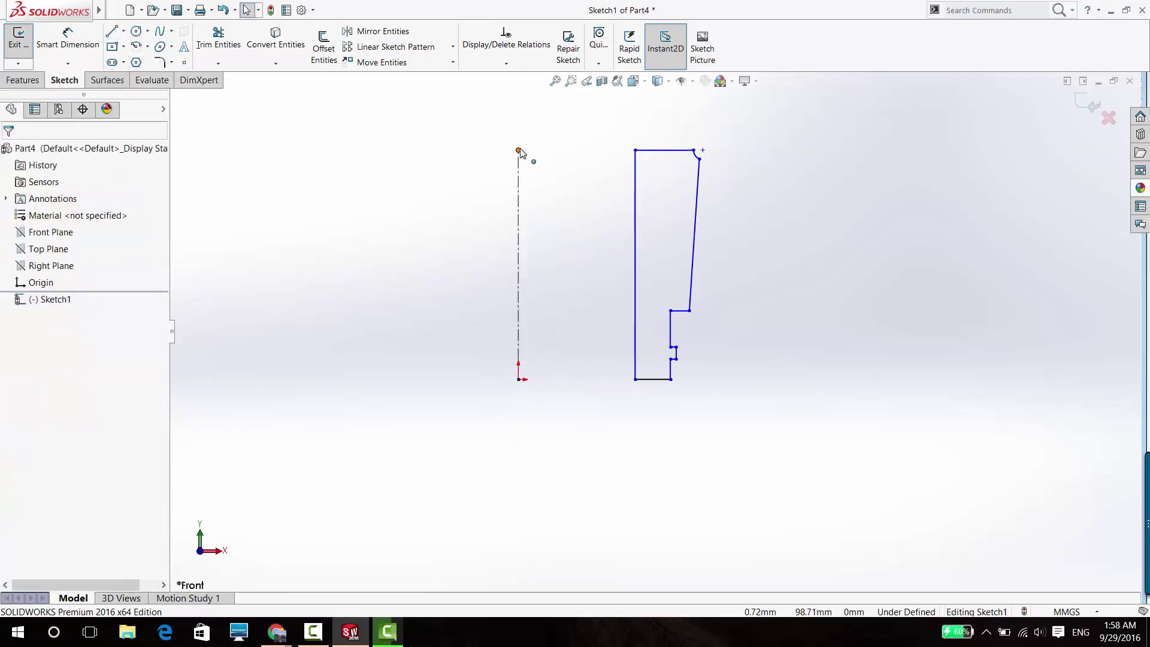
{"action": "left_click", "coordinate": [518, 149]}
{"action": "left_click", "coordinate": [637, 150], "text": "ctrl"}
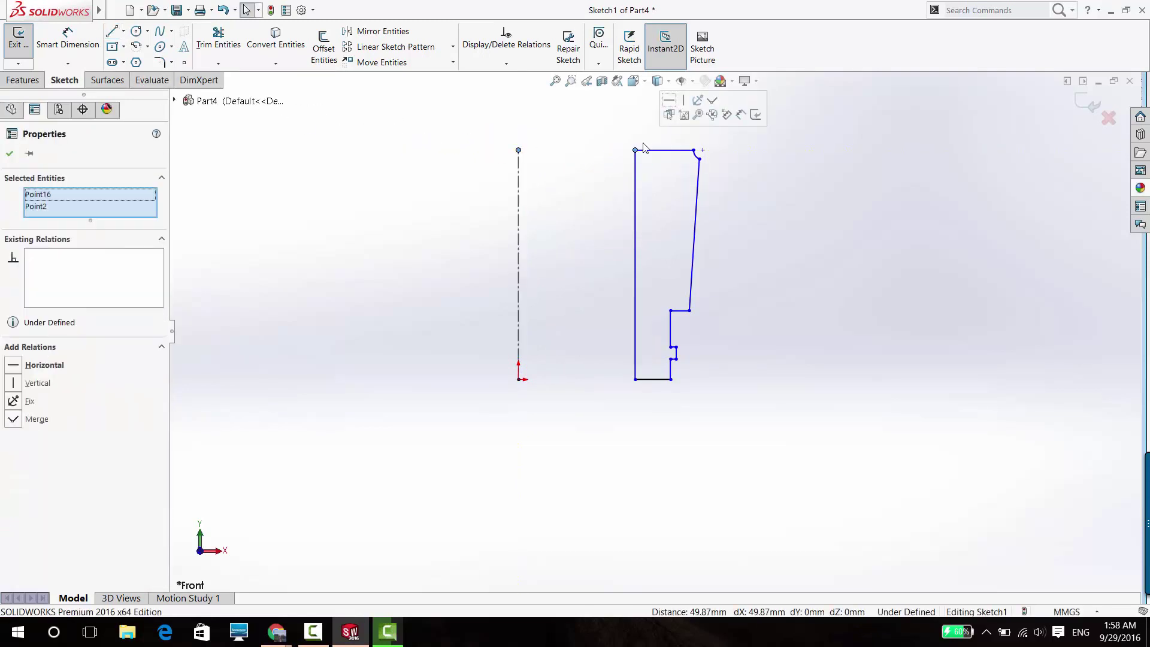
{"action": "left_click", "coordinate": [599, 182]}
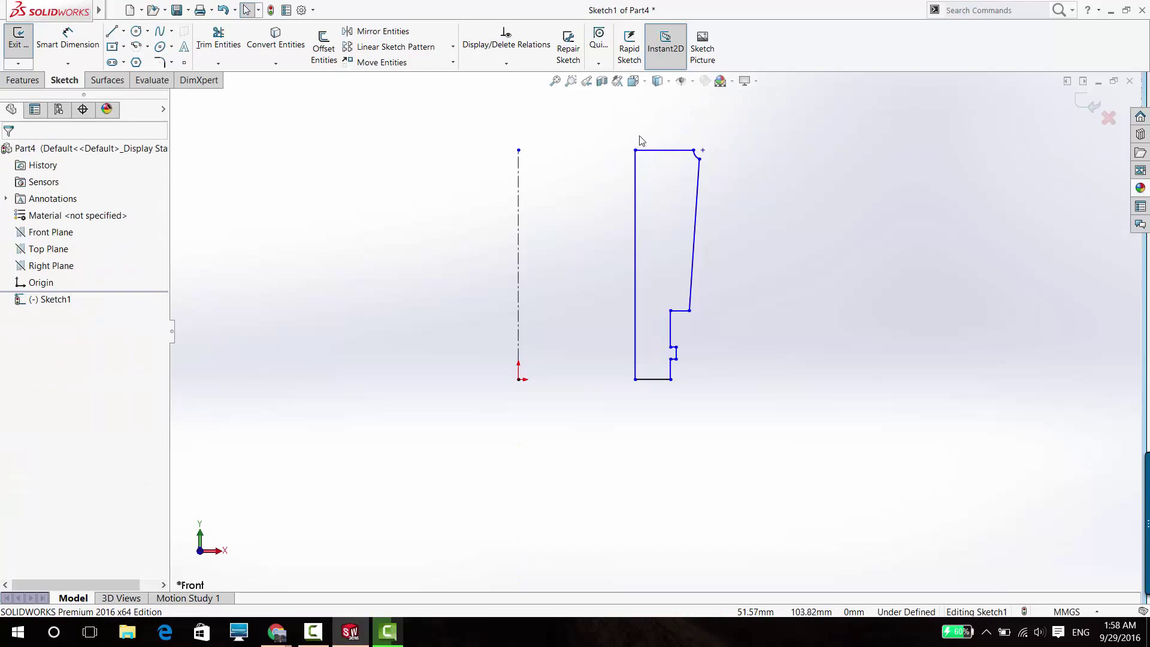
{"action": "left_click", "coordinate": [637, 151]}
{"action": "left_click", "coordinate": [441, 146]}
Step: Dimension the small notch's vertical edge to 5 mm height
{"action": "left_click", "coordinate": [67, 37]}
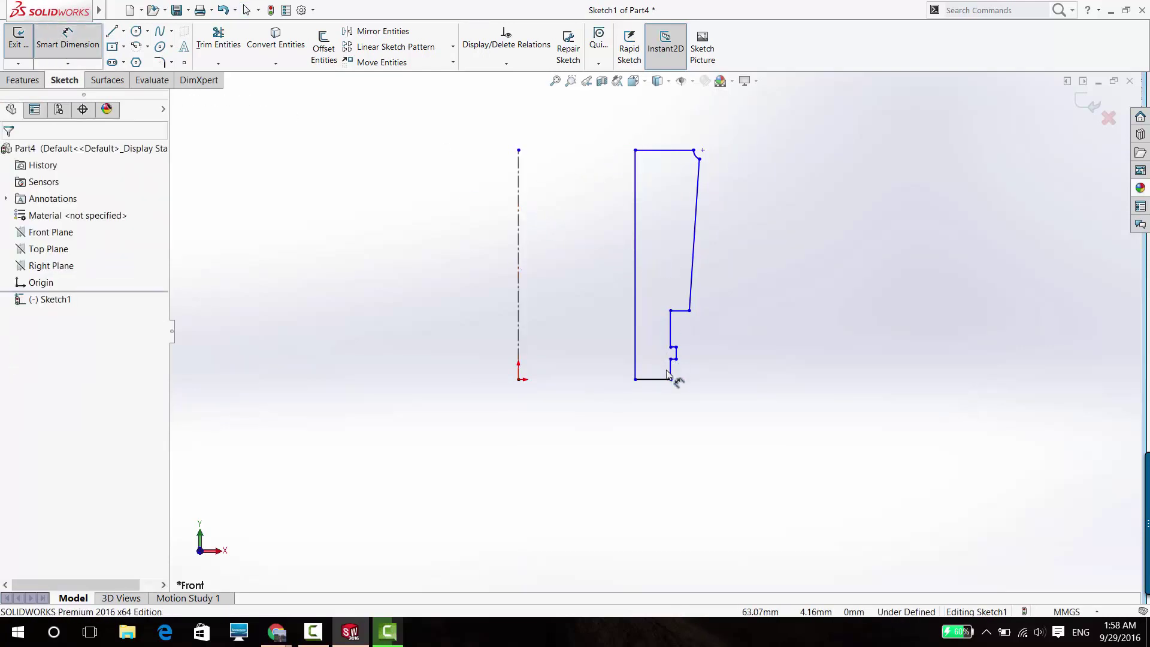
{"action": "scroll", "coordinate": [671, 374], "scroll_direction": "down", "scroll_amount": 2}
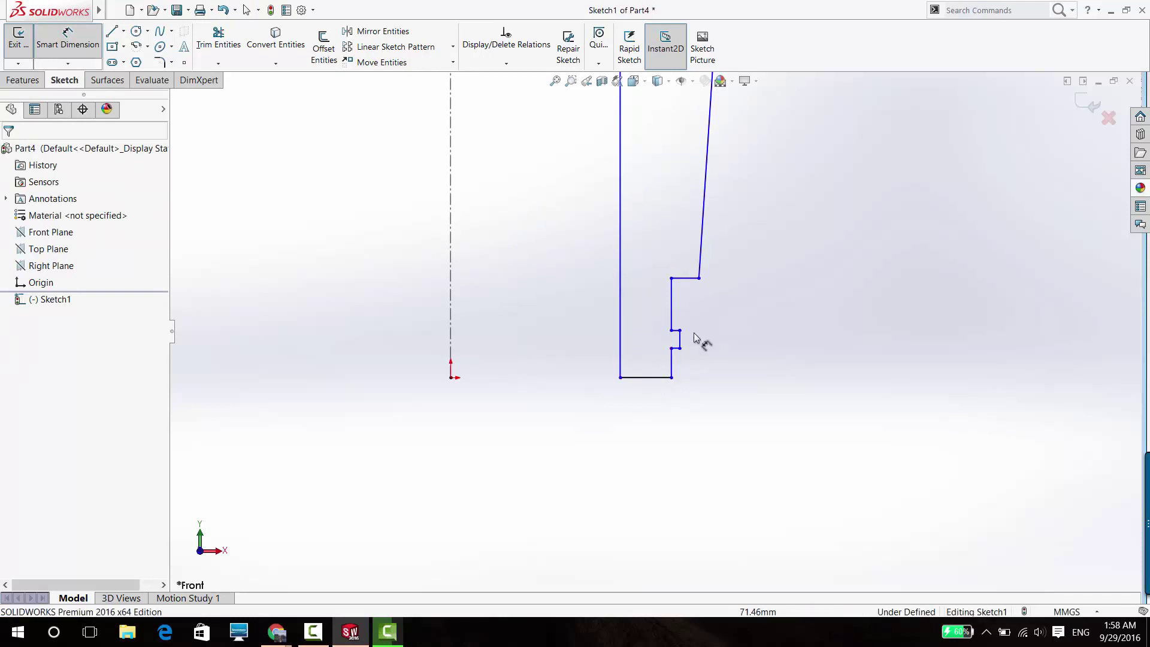
{"action": "left_click", "coordinate": [679, 339]}
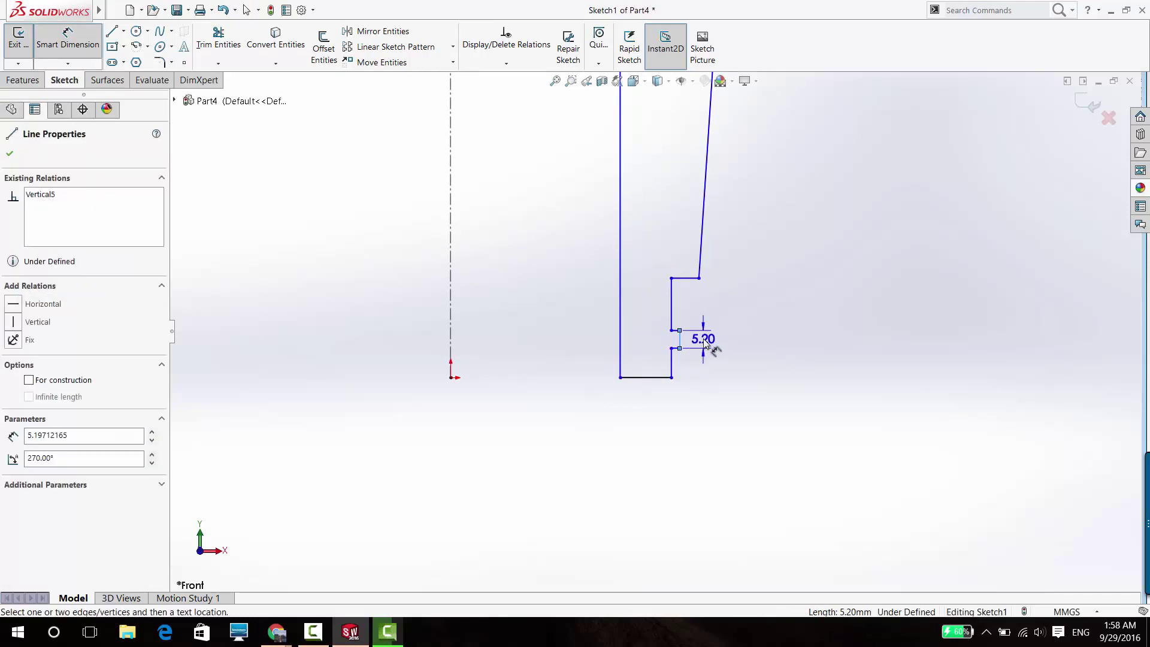
{"action": "left_click", "coordinate": [703, 339]}
{"action": "type", "text": "5"}
{"action": "key", "text": "Return"}
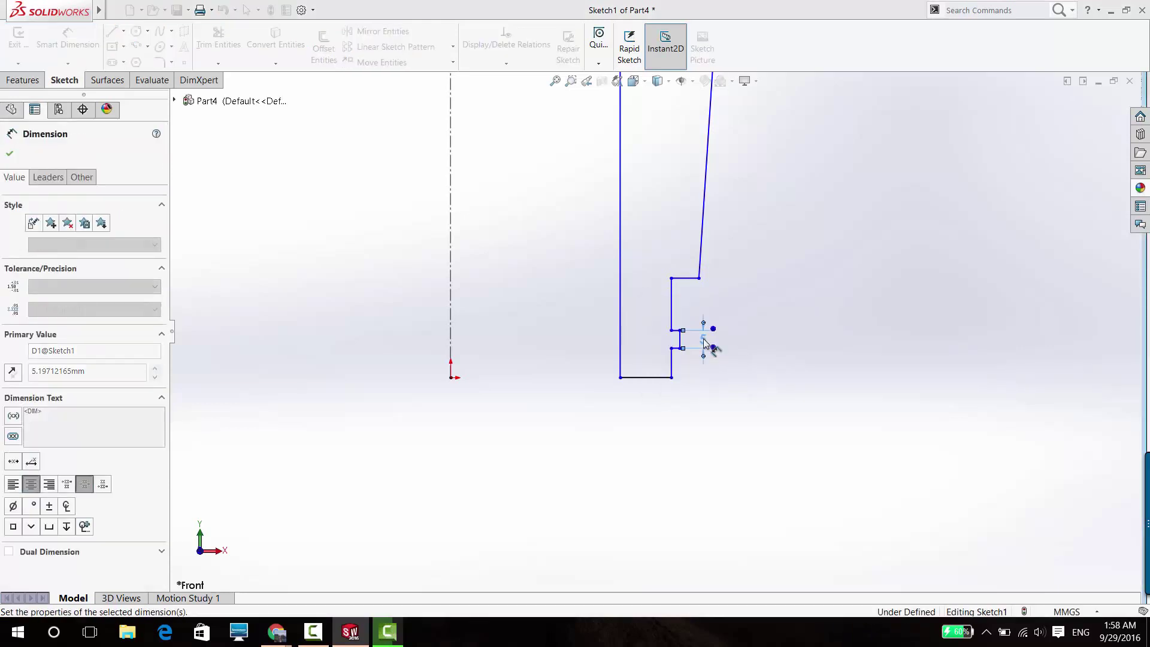
Step: Dimension the axis centerline to 72 mm long
{"action": "scroll", "coordinate": [704, 339], "scroll_direction": "up", "scroll_amount": 2}
{"action": "scroll", "coordinate": [703, 339], "scroll_direction": "up", "scroll_amount": 1}
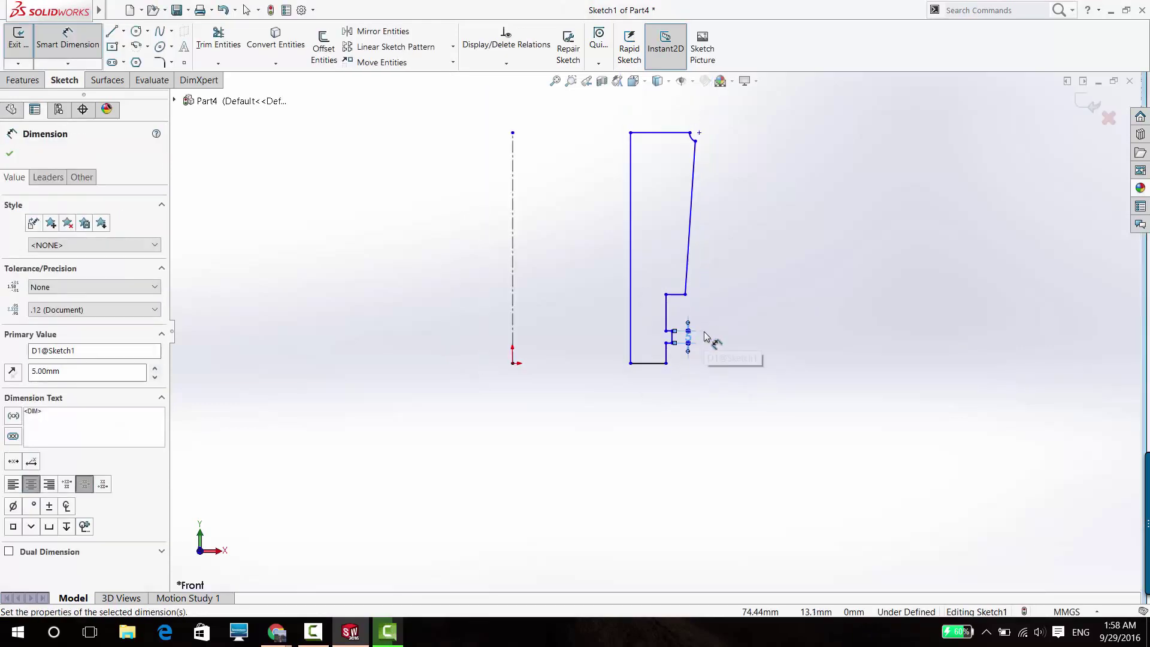
{"action": "left_click", "coordinate": [513, 239]}
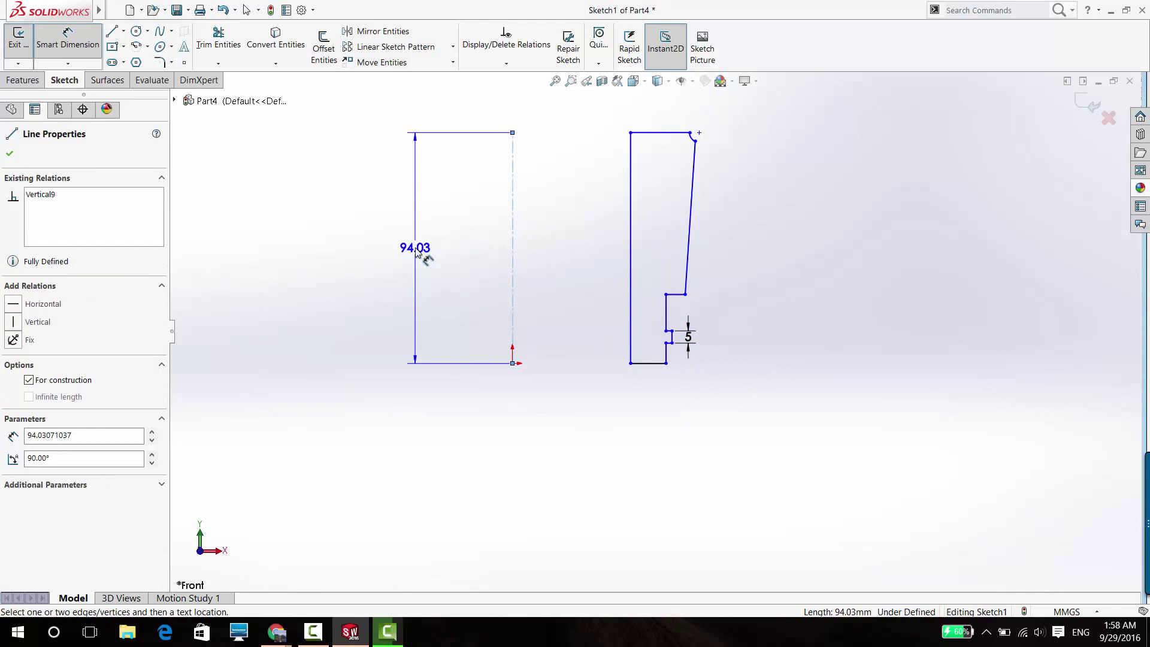
{"action": "left_click", "coordinate": [417, 252]}
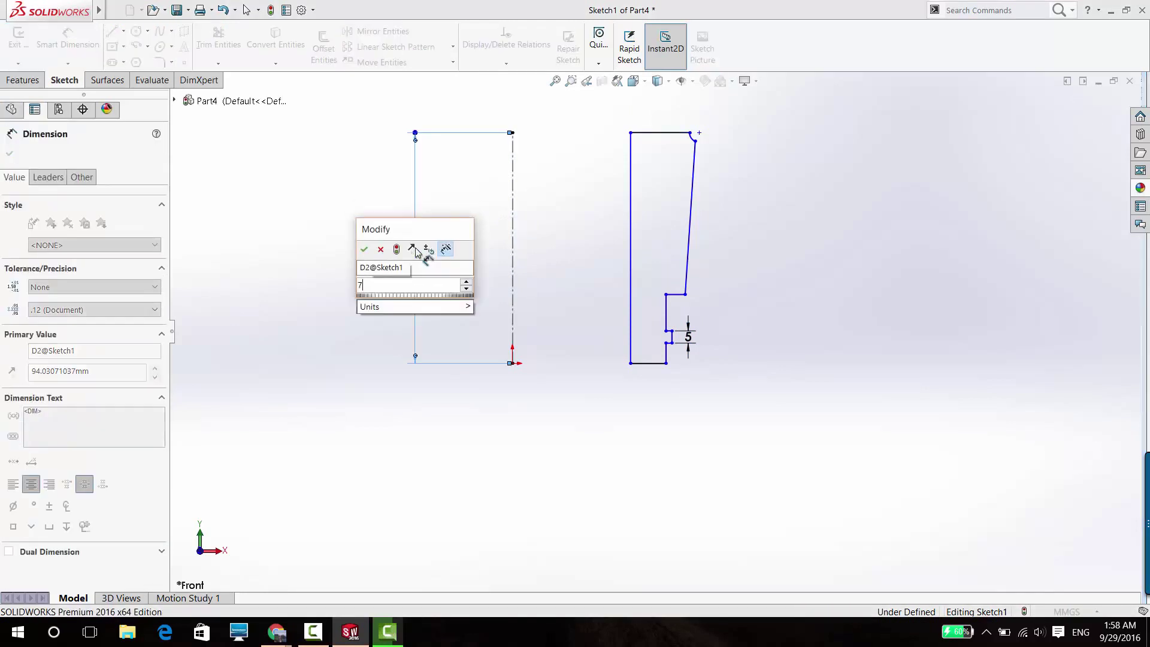
{"action": "type", "text": "72"}
{"action": "key", "text": "Return"}
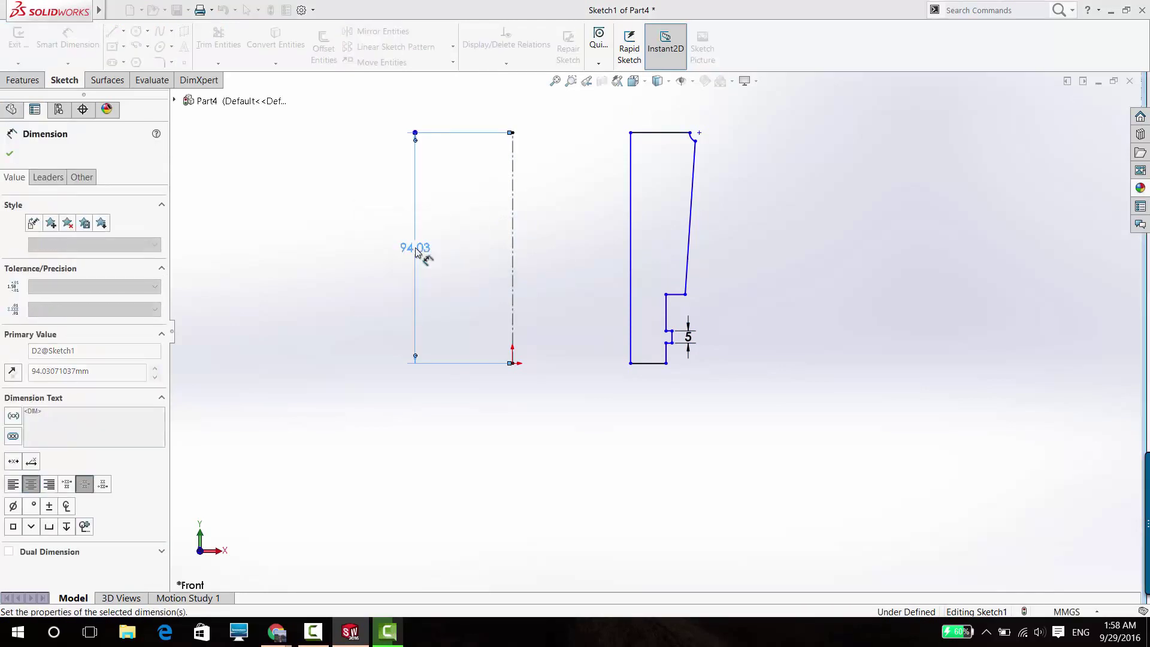
{"action": "scroll", "coordinate": [668, 343], "scroll_direction": "down", "scroll_amount": 3}
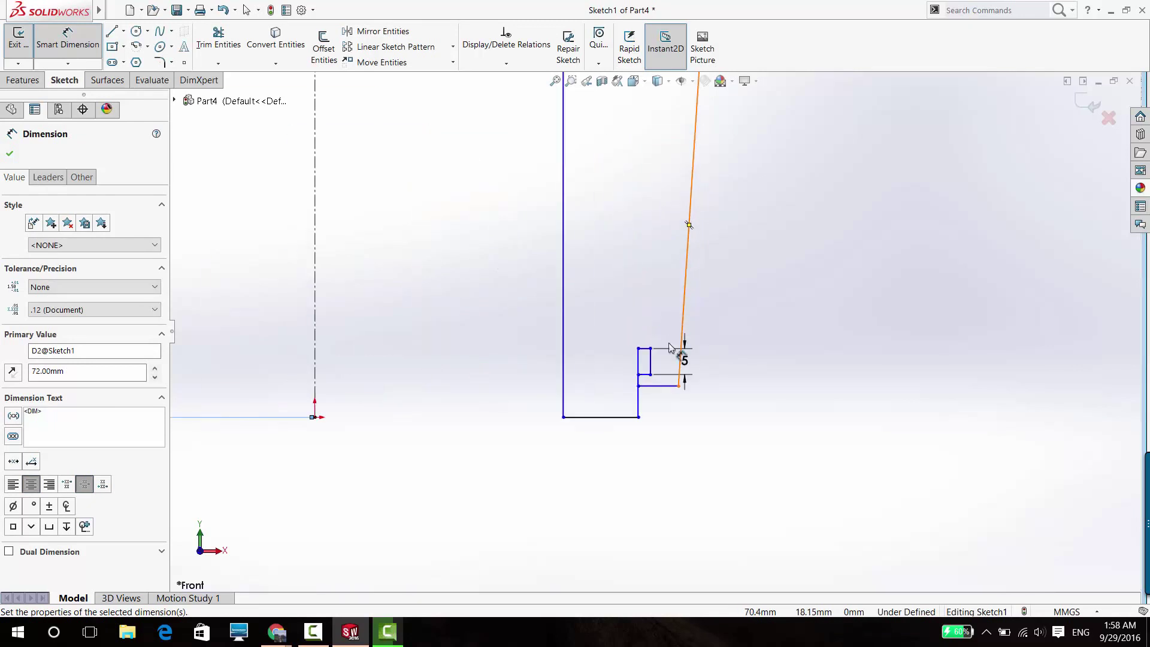
{"action": "key", "text": "Escape"}
Step: Drag the lower step's corner points to reshape the notch near the bottom
{"action": "scroll", "coordinate": [644, 396], "scroll_direction": "down", "scroll_amount": 2}
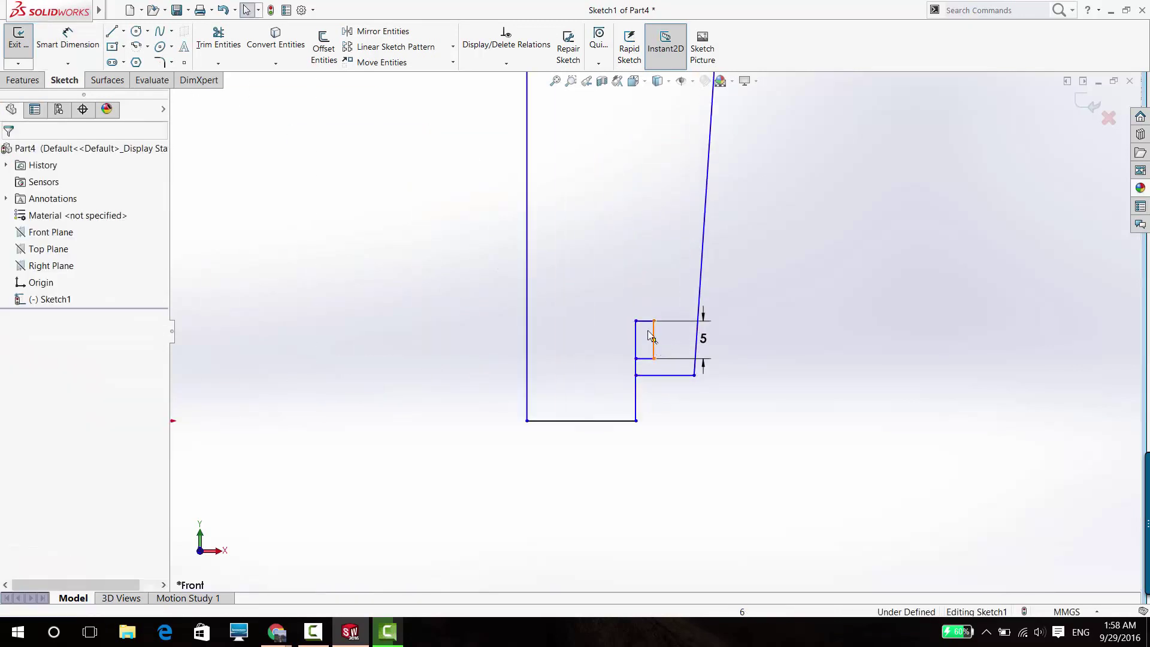
{"action": "left_click_drag", "start_coordinate": [640, 322], "coordinate": [635, 379]}
{"action": "key", "text": "Escape"}
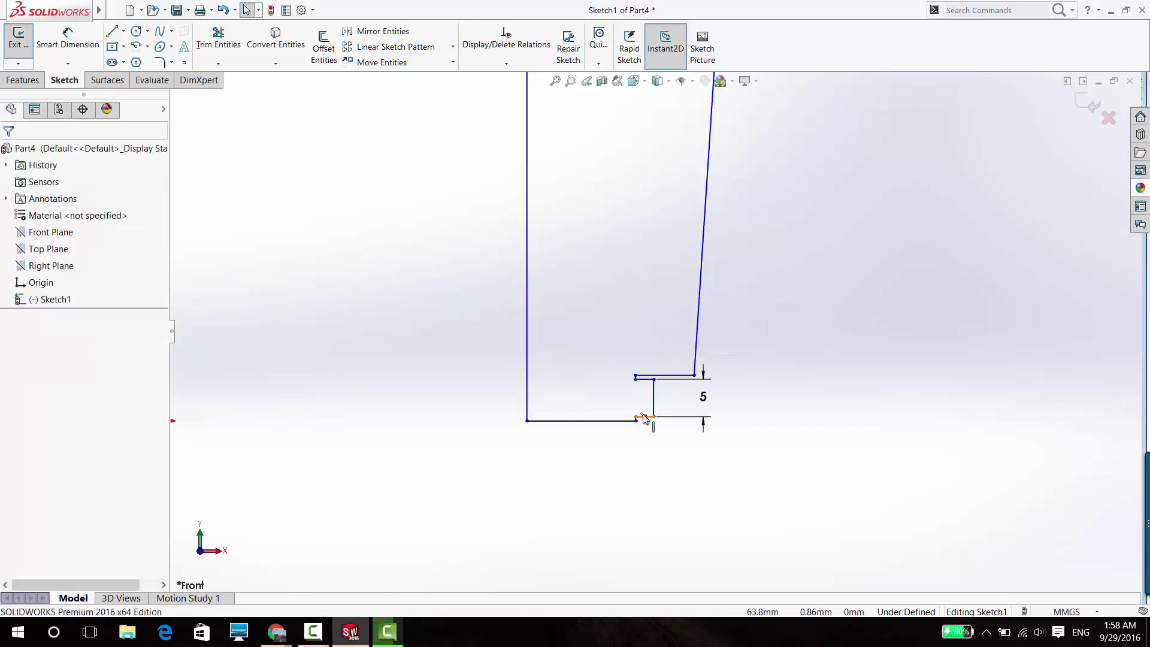
{"action": "left_click_drag", "start_coordinate": [636, 419], "coordinate": [639, 412]}
{"action": "key", "text": "Escape"}
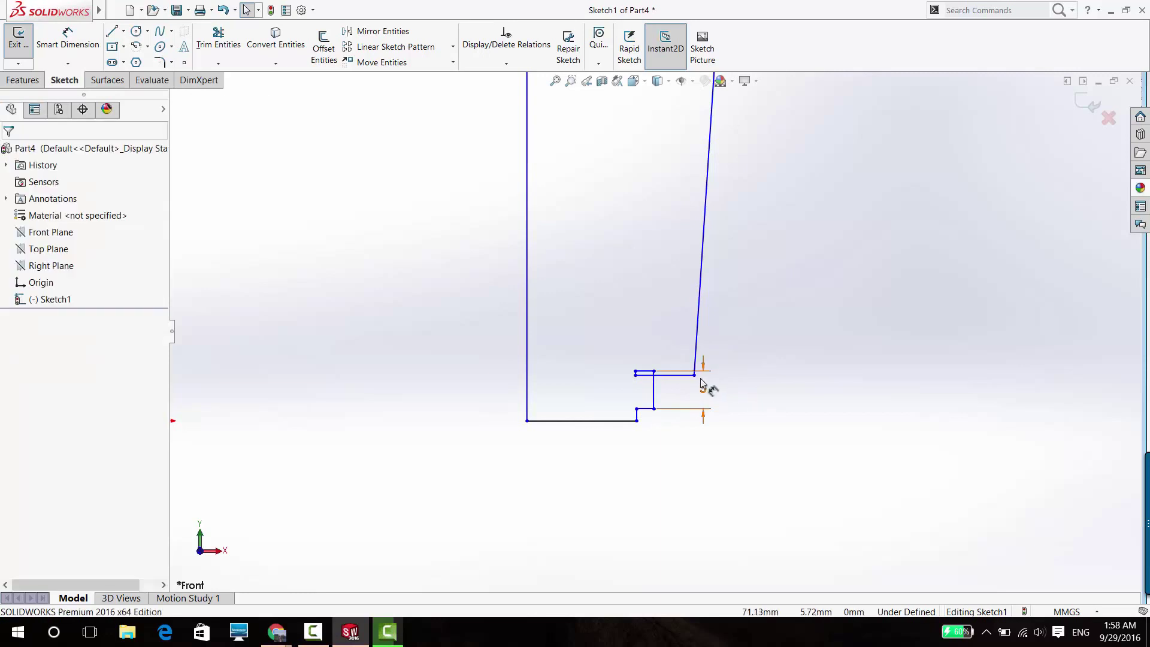
{"action": "left_click_drag", "start_coordinate": [695, 374], "coordinate": [697, 288]}
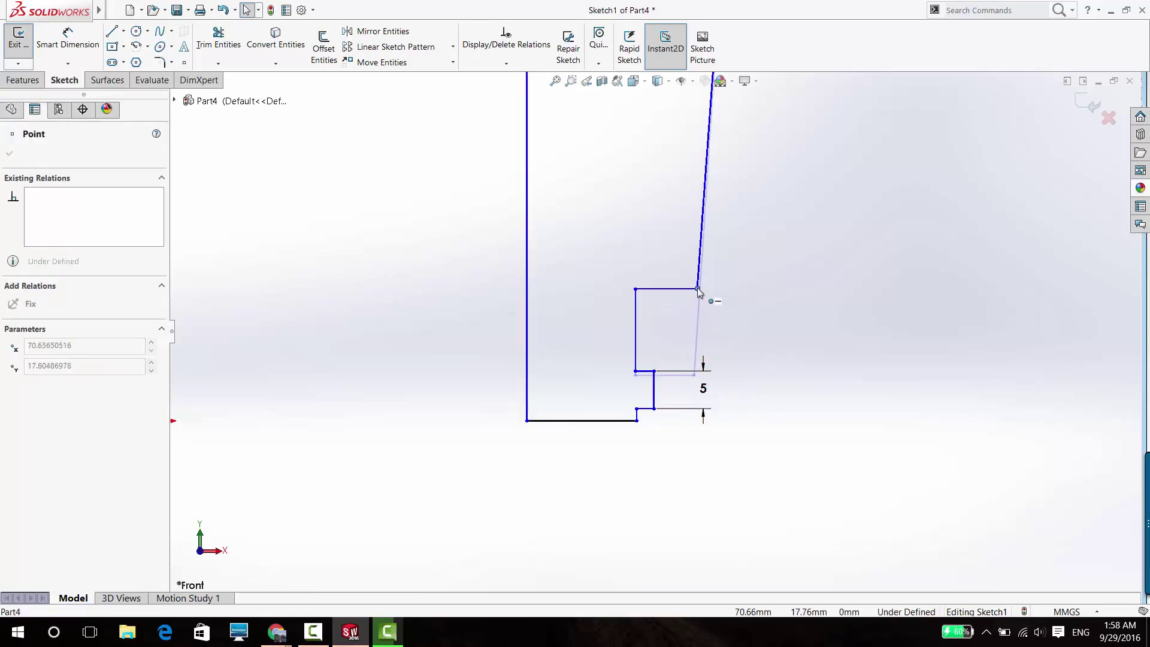
{"action": "left_click", "coordinate": [748, 341]}
{"action": "scroll", "coordinate": [724, 360], "scroll_direction": "up", "scroll_amount": 2}
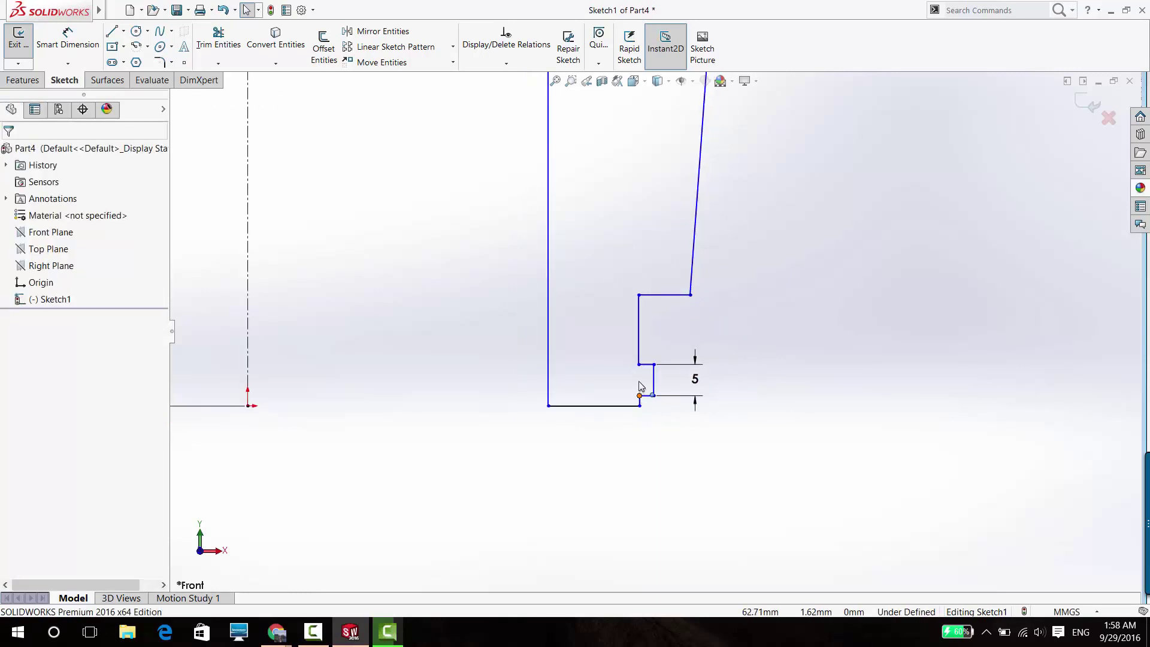
{"action": "left_click_drag", "start_coordinate": [639, 384], "coordinate": [640, 372]}
{"action": "left_click", "coordinate": [727, 403]}
{"action": "scroll", "coordinate": [711, 419], "scroll_direction": "up", "scroll_amount": 3}
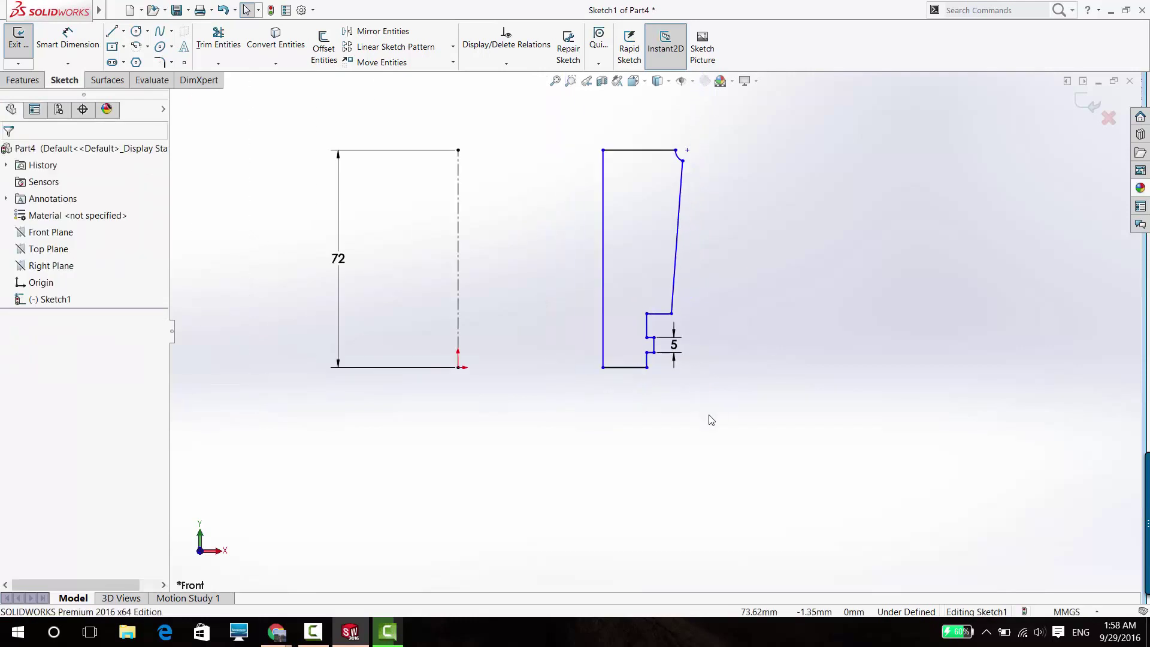
Step: Dimension the profile's left edge 25 mm from the centerline axis
{"action": "scroll", "coordinate": [672, 167], "scroll_direction": "down", "scroll_amount": 4}
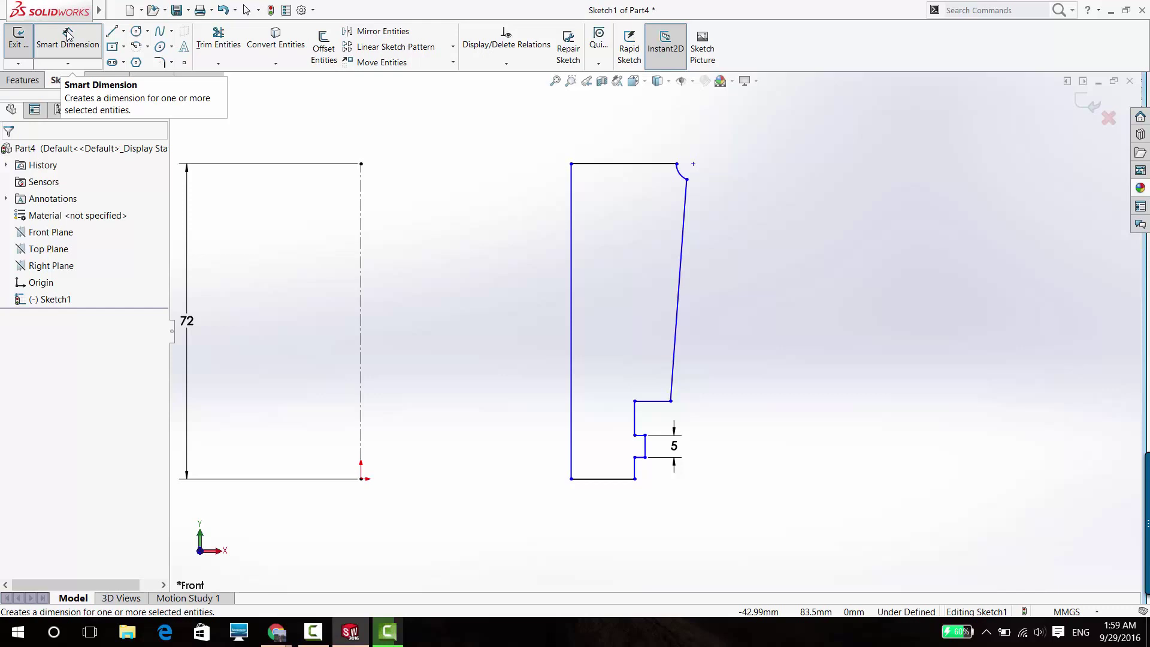
{"action": "left_click", "coordinate": [57, 27]}
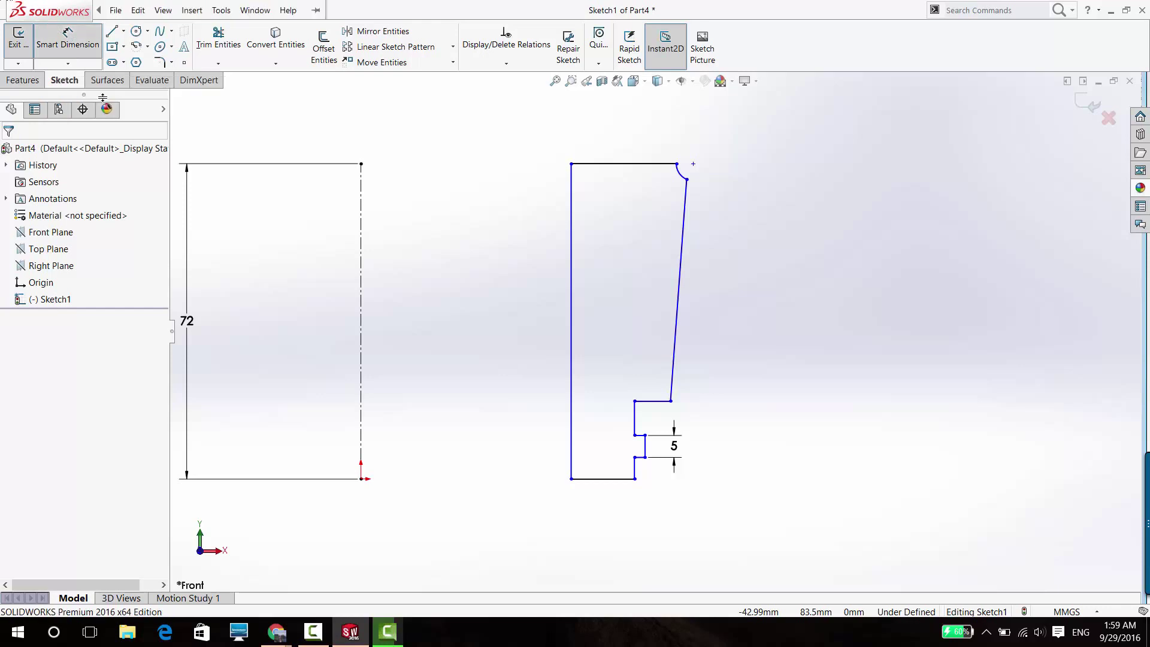
{"action": "left_click", "coordinate": [572, 242]}
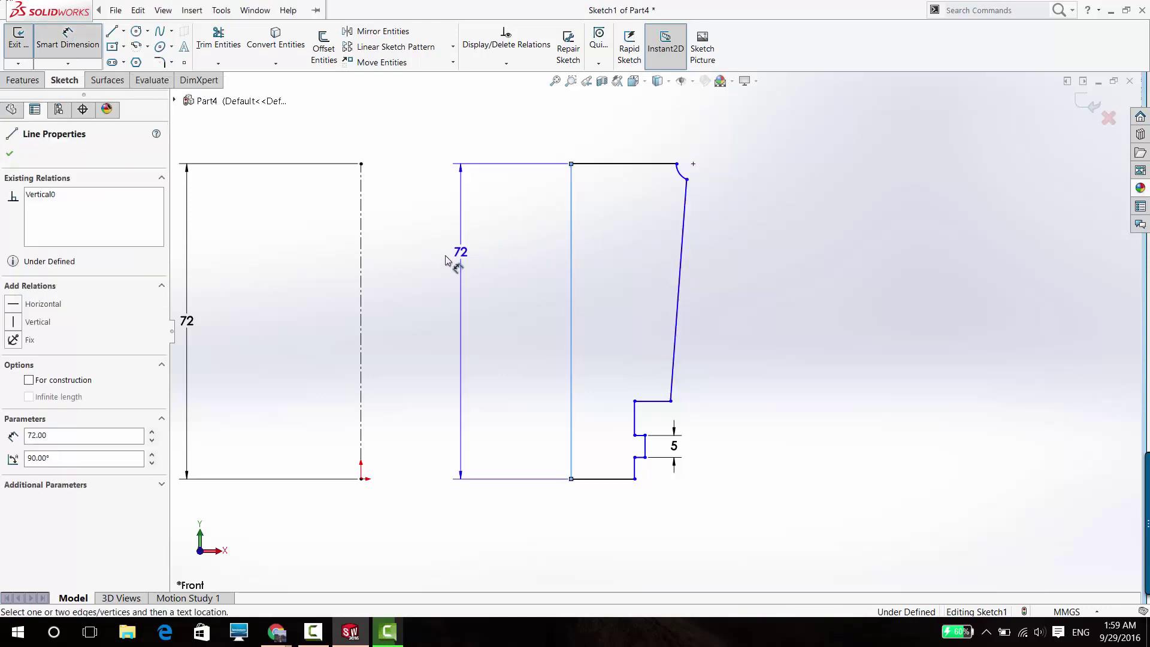
{"action": "left_click", "coordinate": [361, 277]}
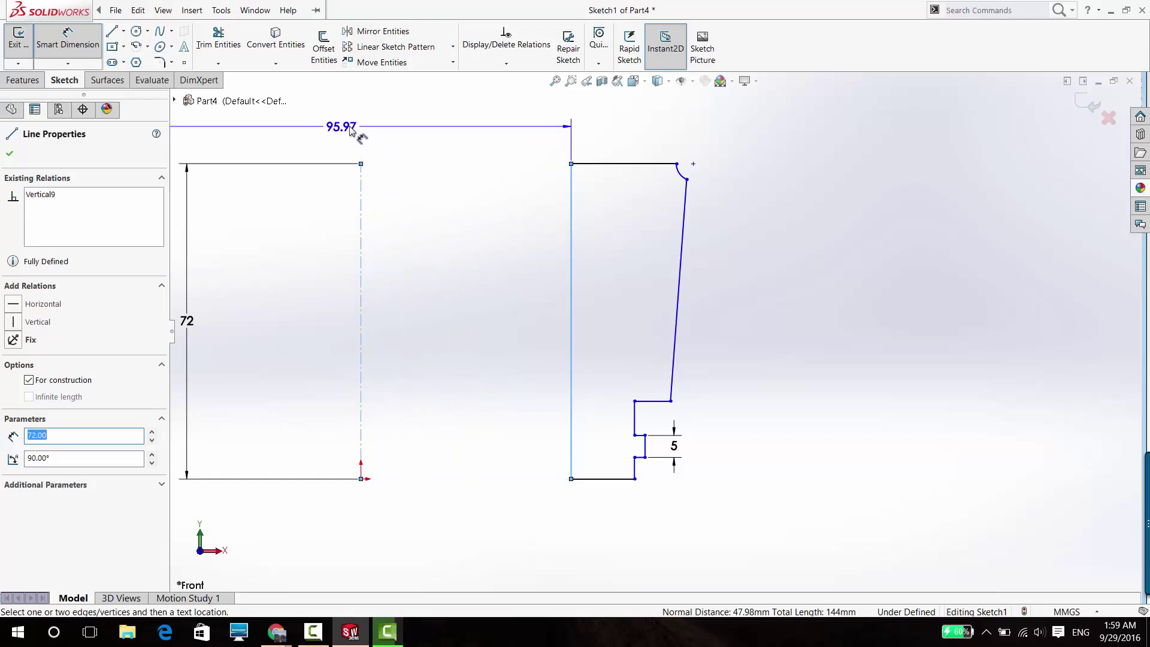
{"action": "left_click", "coordinate": [357, 128]}
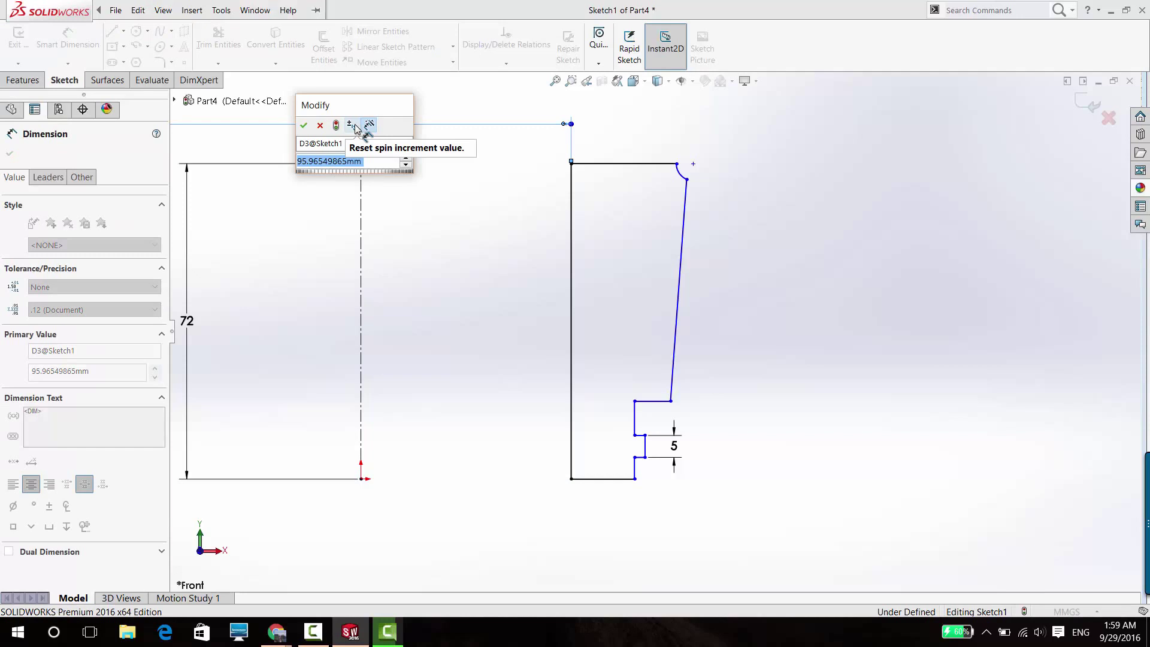
{"action": "type", "text": "25"}
{"action": "key", "text": "Return"}
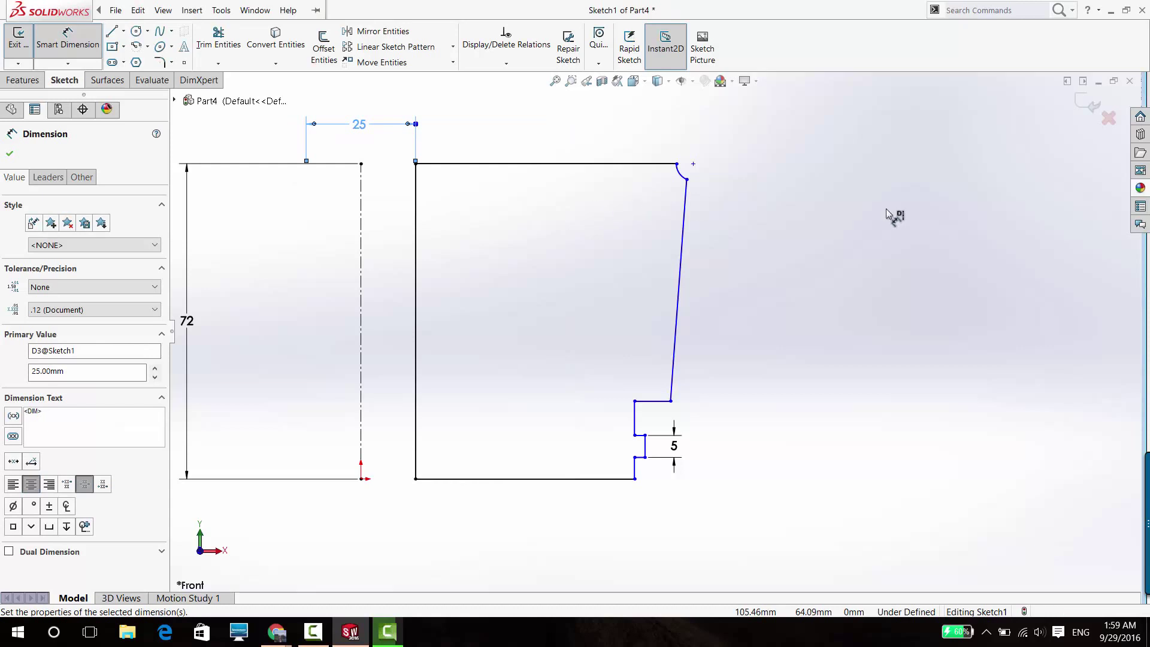
Step: Give the top outer corner arc a 2.5 mm radius
{"action": "left_click", "coordinate": [687, 179]}
{"action": "left_click", "coordinate": [360, 182]}
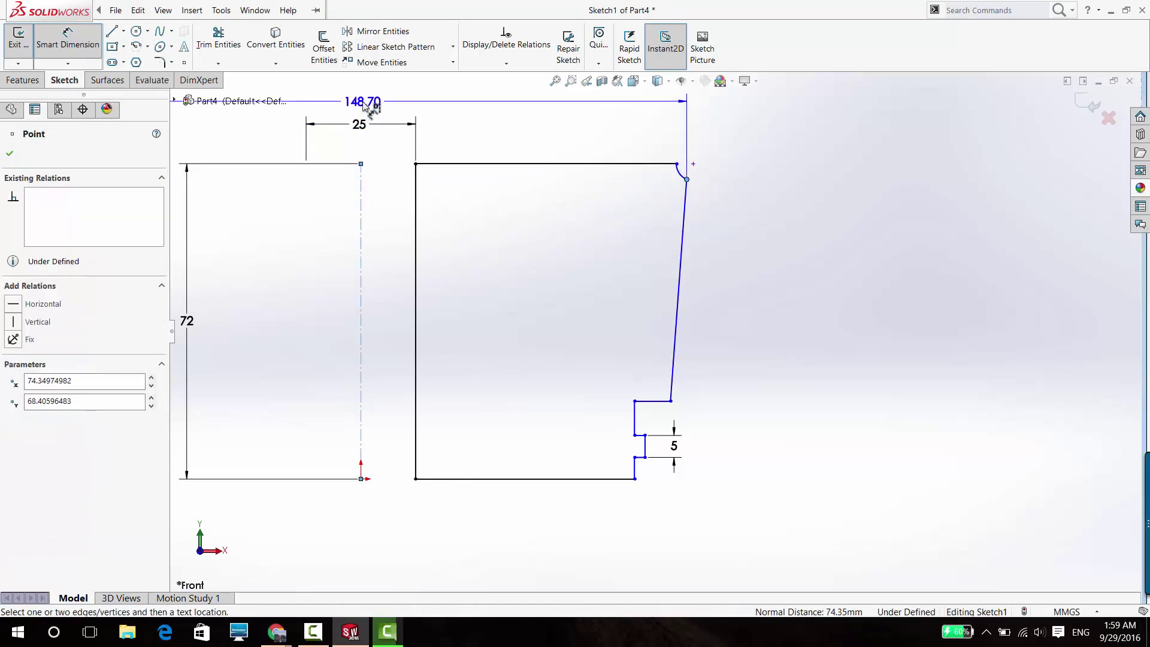
{"action": "key", "text": "Escape"}
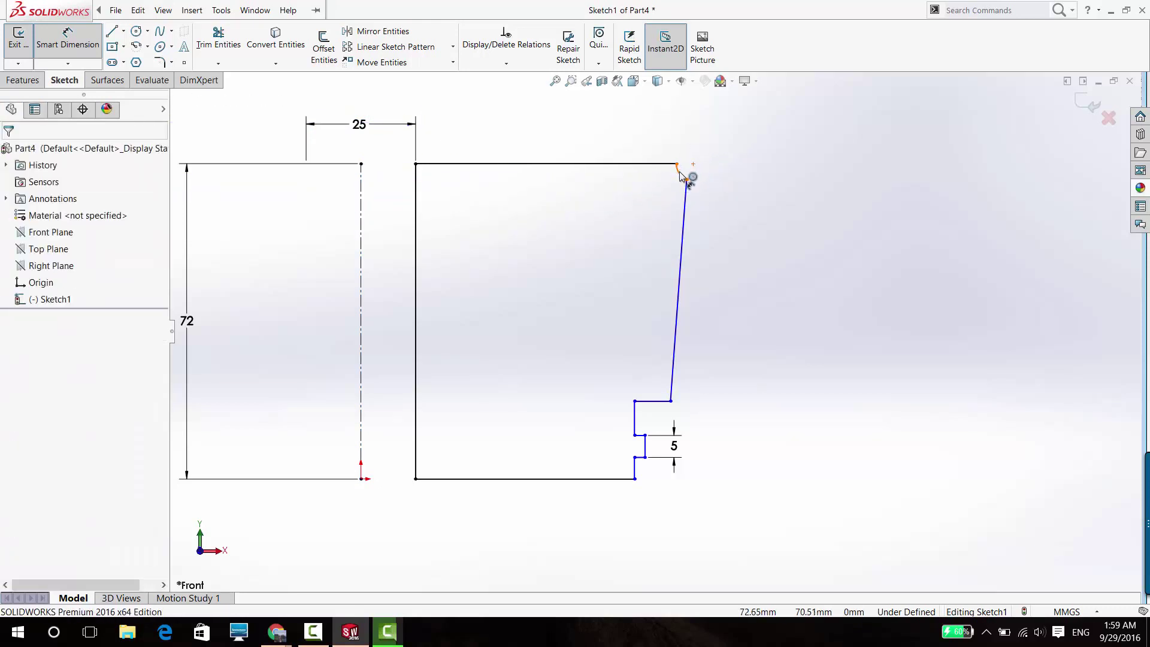
{"action": "left_click", "coordinate": [682, 175]}
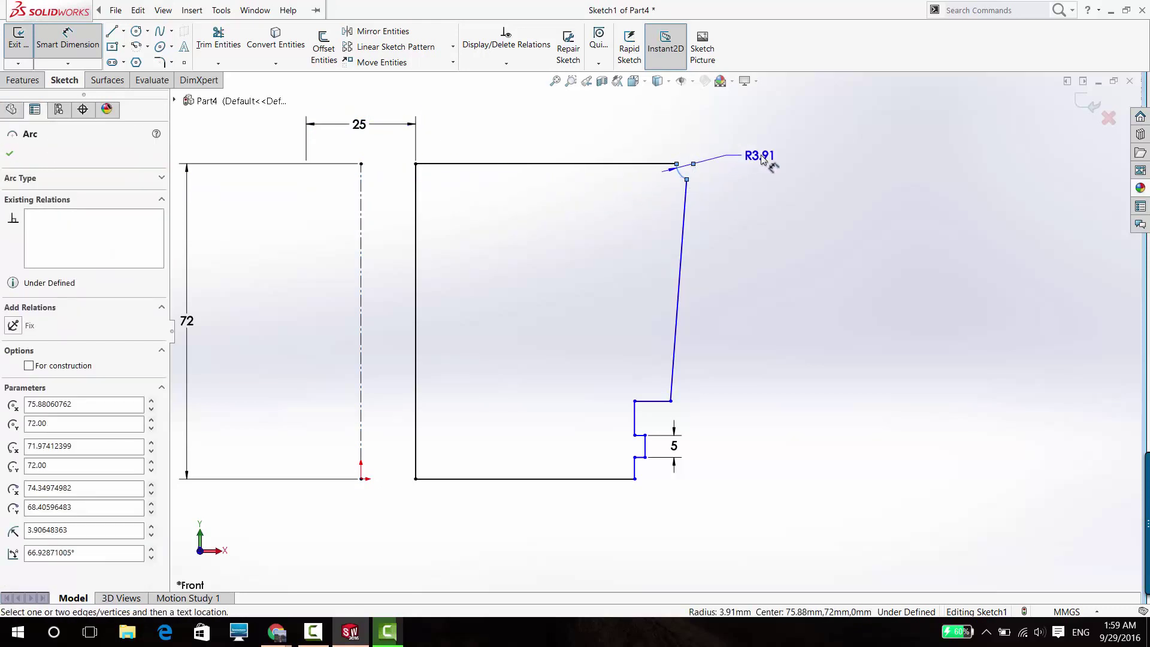
{"action": "left_click", "coordinate": [760, 155]}
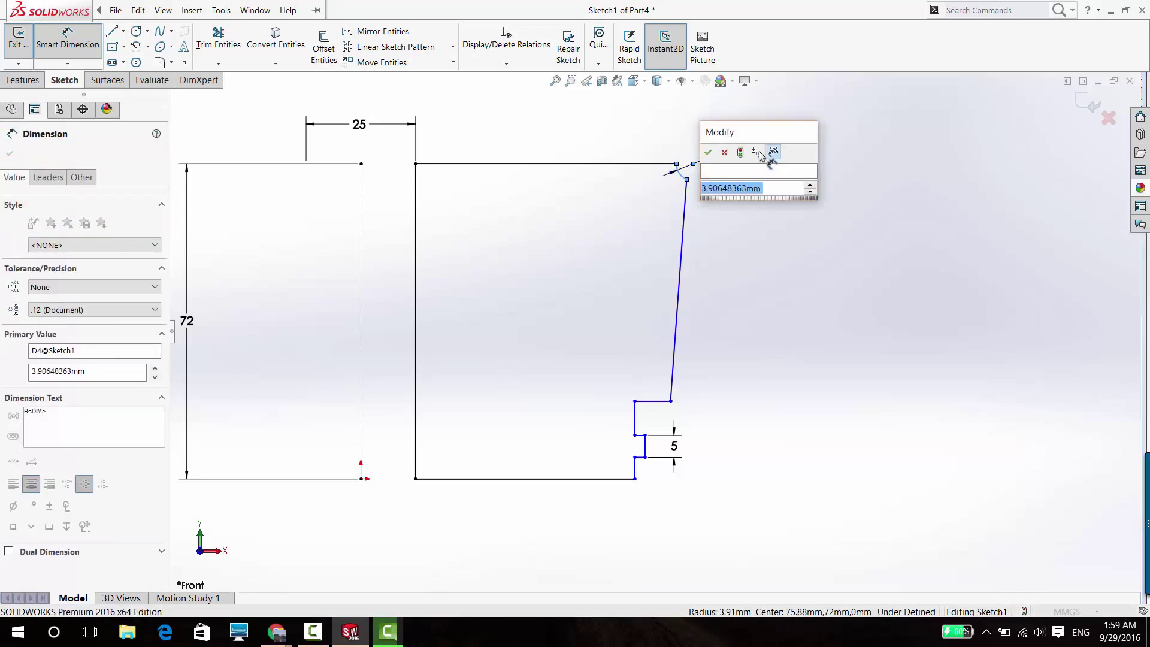
{"action": "type", "text": "2.5"}
{"action": "key", "text": "Return"}
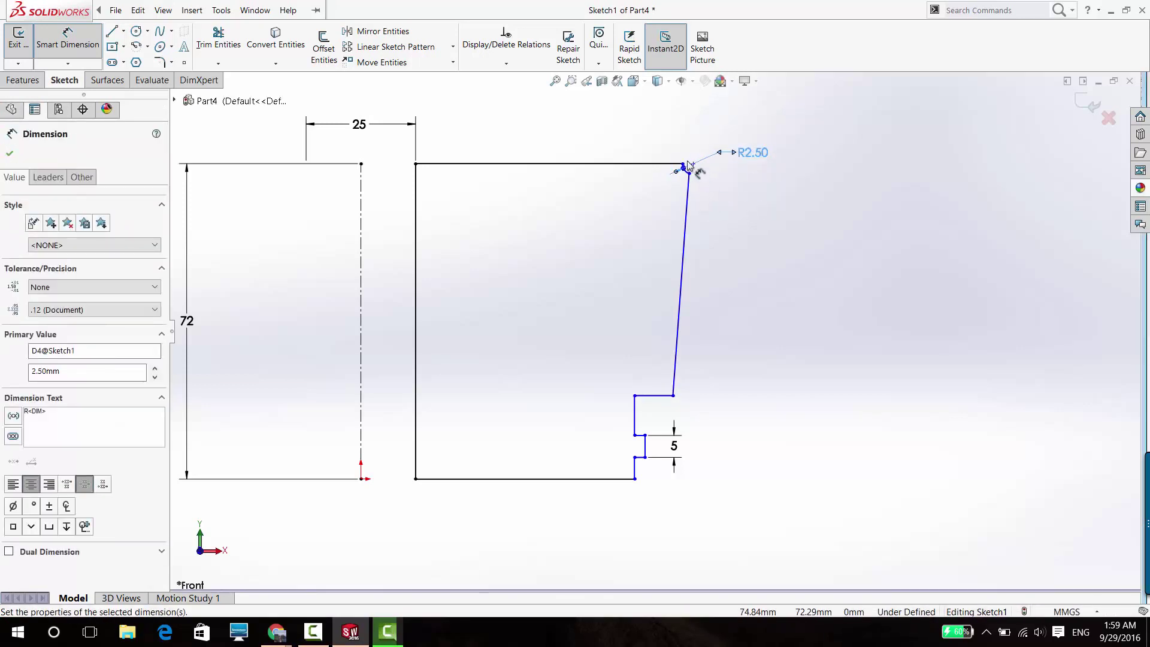
Step: Add 45 mm and 50 mm diameter dimensions from the arc endpoints to the axis
{"action": "left_click", "coordinate": [685, 165]}
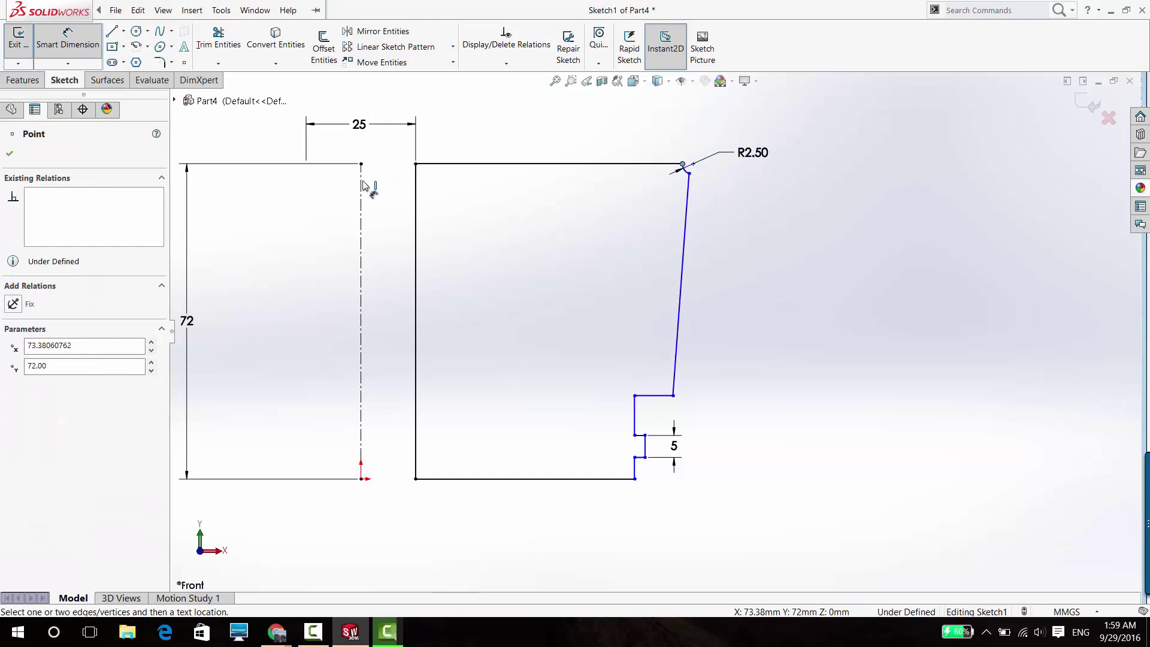
{"action": "left_click", "coordinate": [360, 321]}
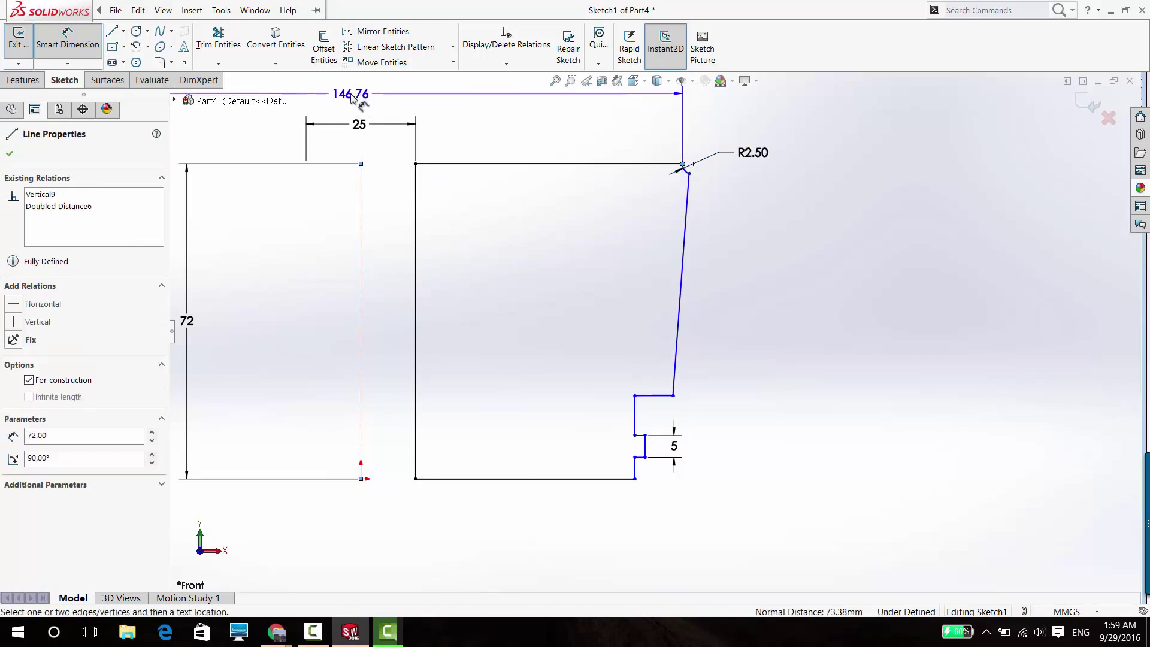
{"action": "left_click", "coordinate": [353, 99]}
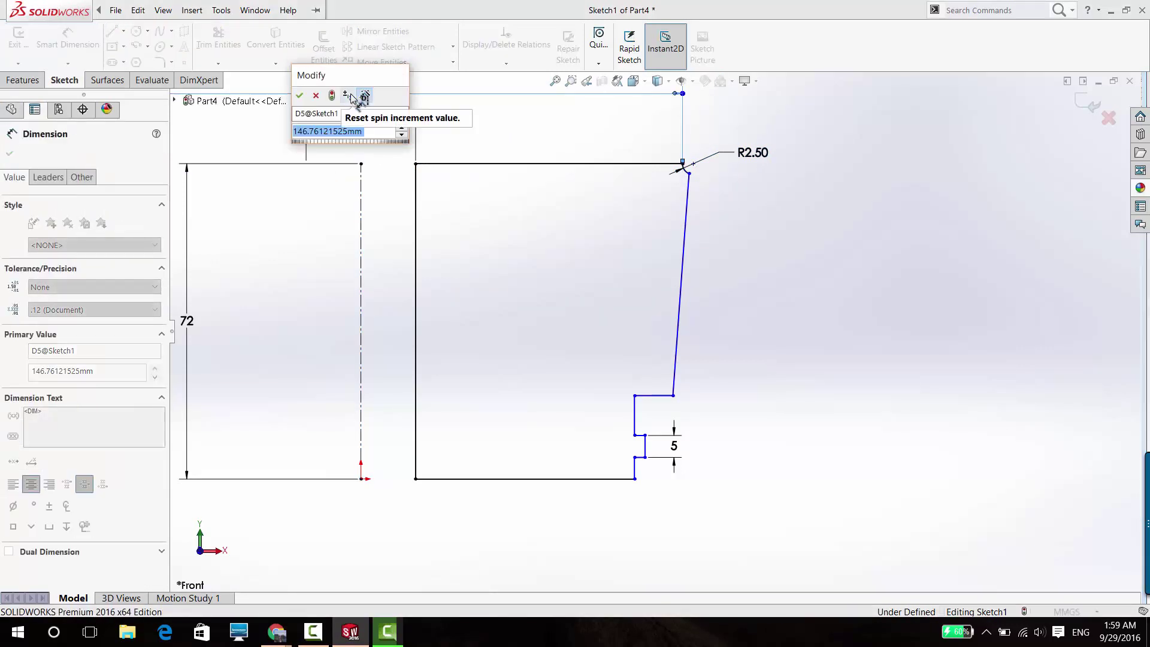
{"action": "type", "text": "45"}
{"action": "key", "text": "Return"}
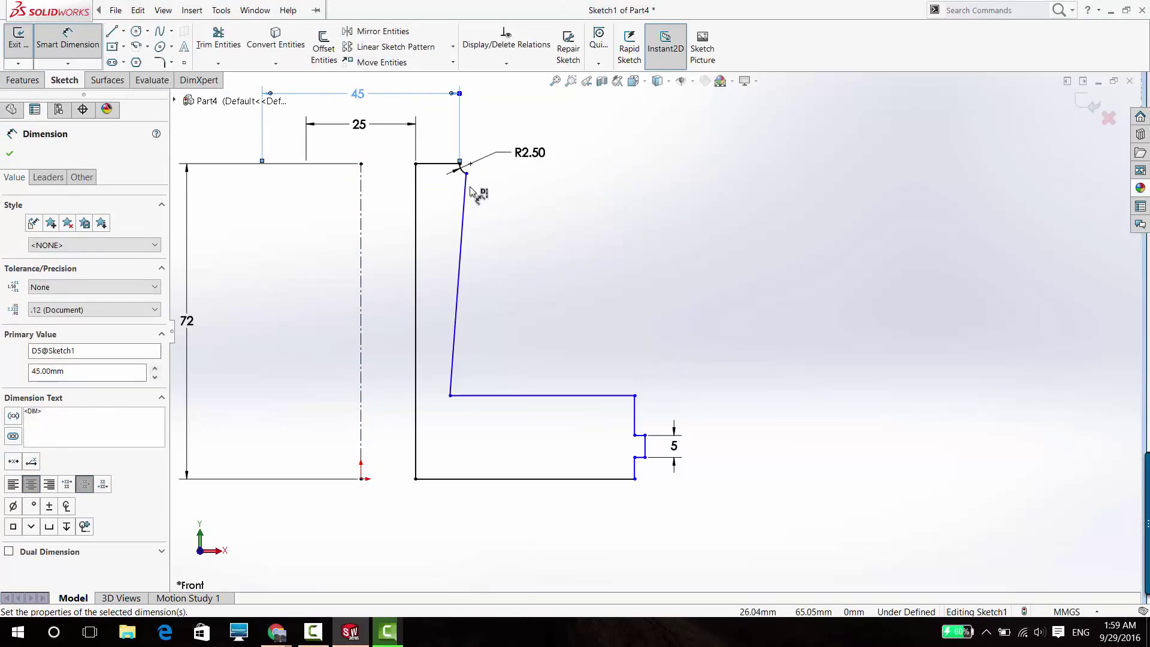
{"action": "left_click", "coordinate": [466, 170]}
{"action": "key", "text": "z"}
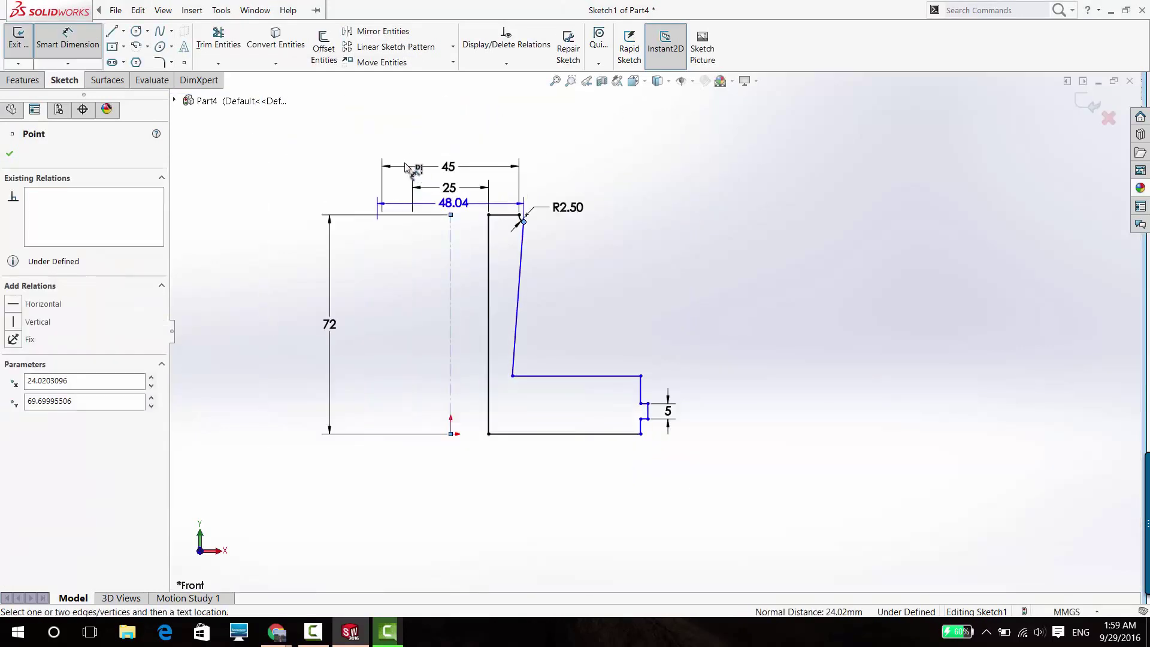
{"action": "left_click", "coordinate": [440, 147]}
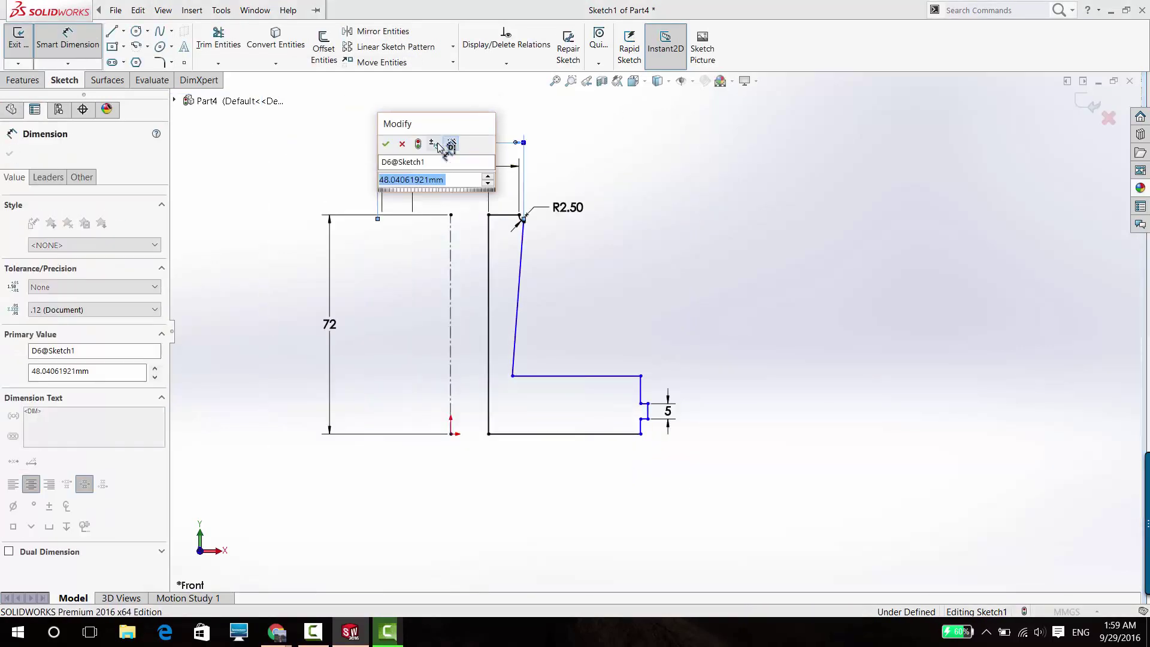
{"action": "type", "text": "50"}
{"action": "key", "text": "Return"}
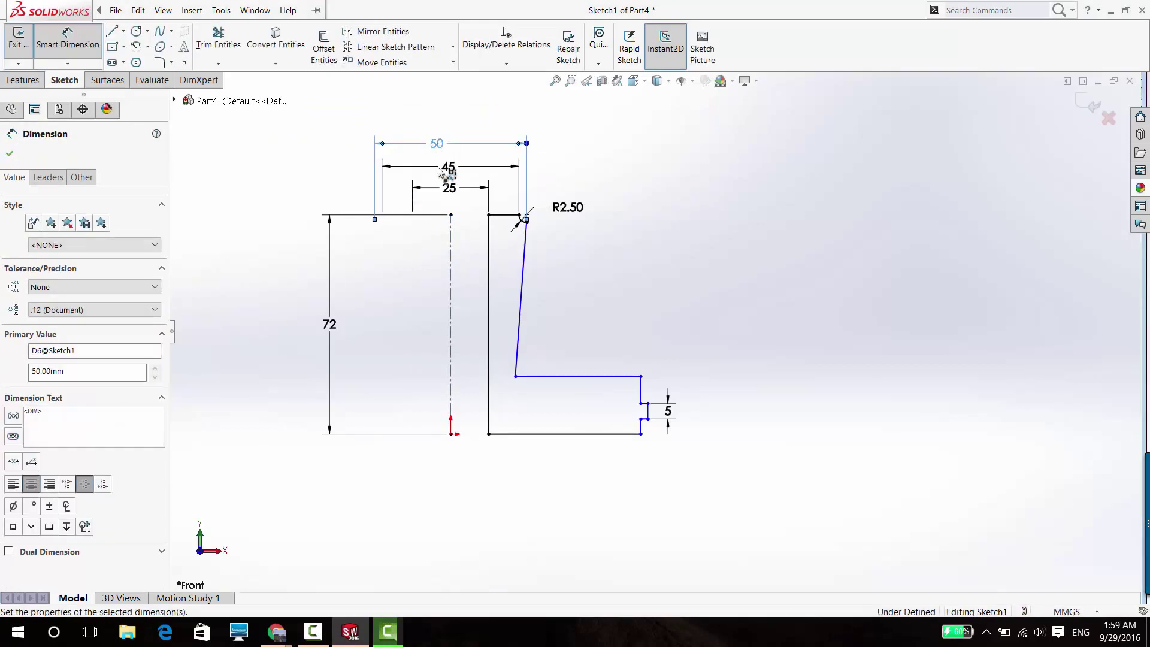
{"action": "scroll", "coordinate": [626, 452], "scroll_direction": "down", "scroll_amount": 2}
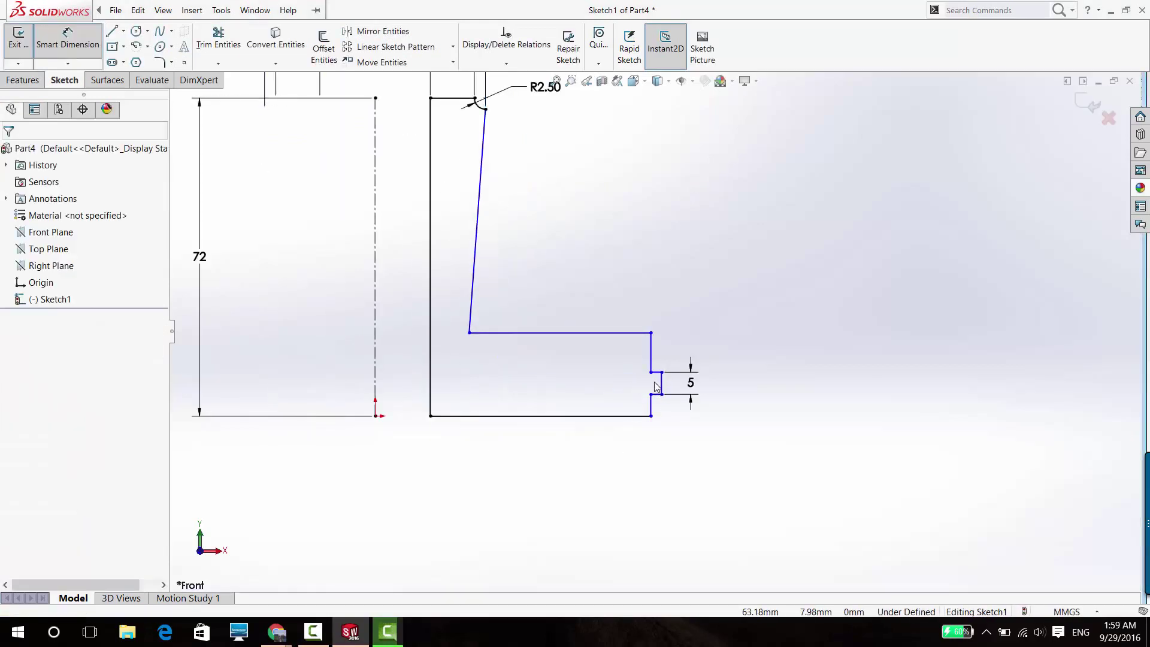
Step: Drag the lower step corners and notch edge left to thin the wall into a compact 5-high notch
{"action": "key", "text": "Escape"}
{"action": "left_click_drag", "start_coordinate": [647, 339], "coordinate": [470, 352]}
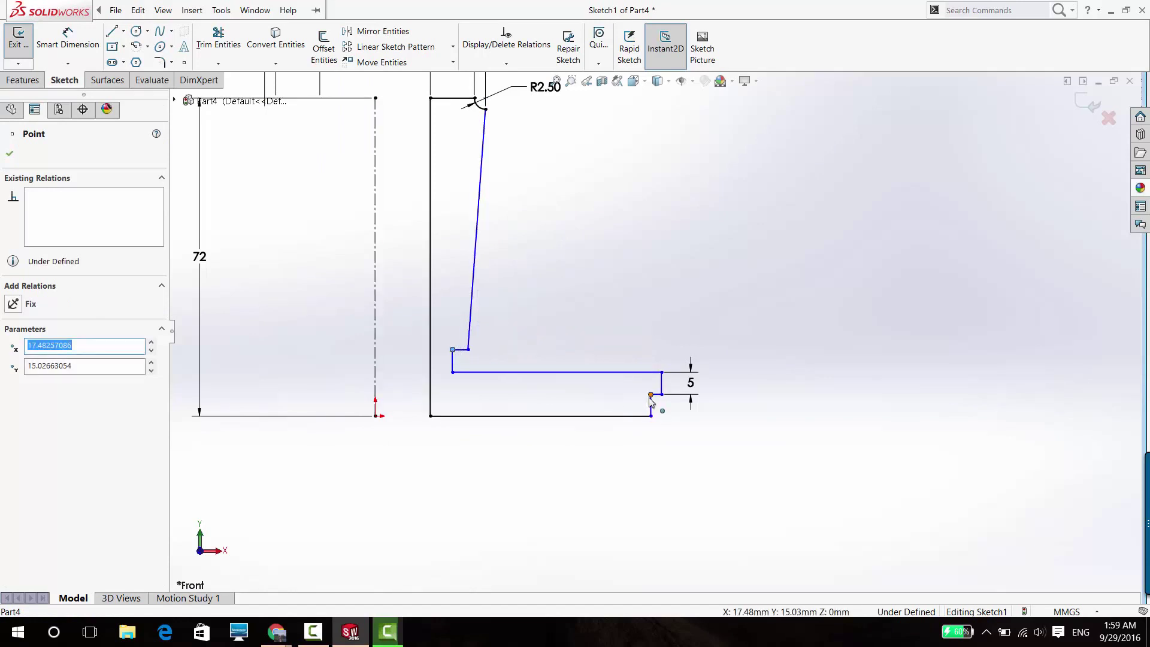
{"action": "left_click_drag", "start_coordinate": [649, 395], "coordinate": [452, 387]}
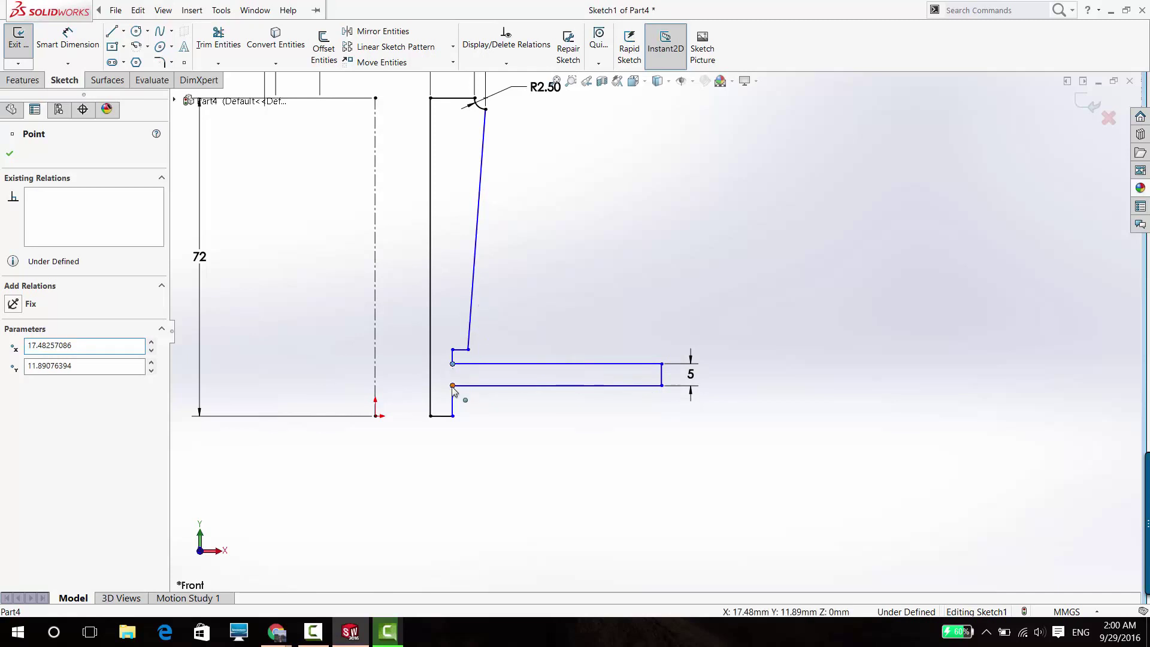
{"action": "left_click", "coordinate": [452, 364], "text": "ctrl"}
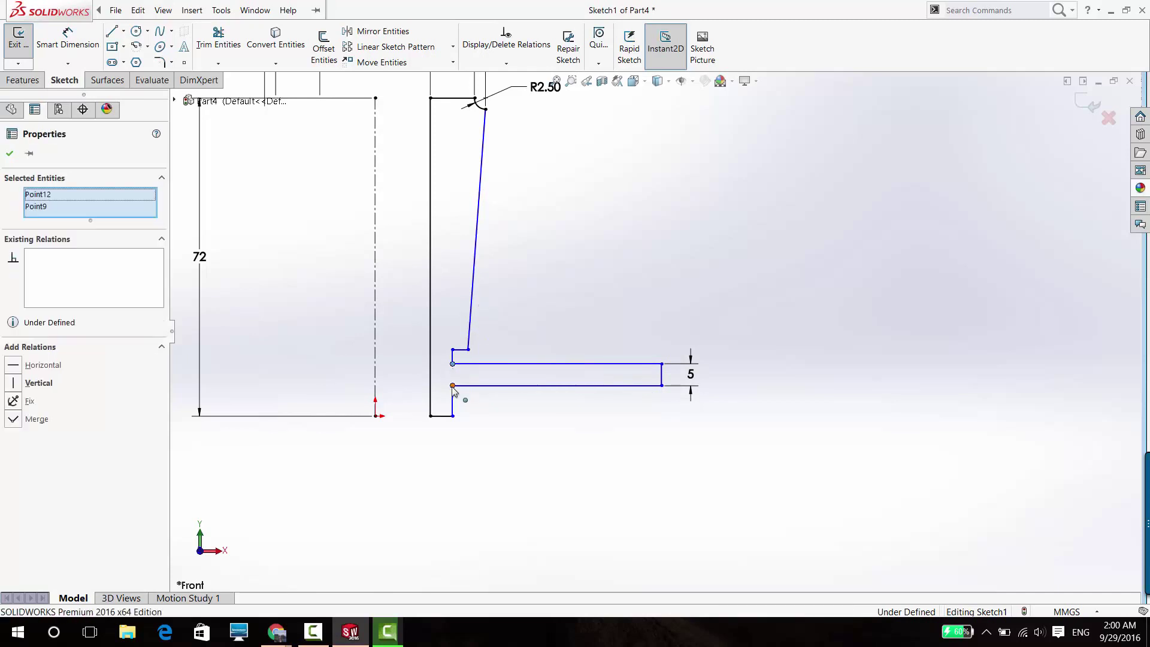
{"action": "left_click", "coordinate": [618, 433]}
{"action": "left_click_drag", "start_coordinate": [660, 382], "coordinate": [479, 379]}
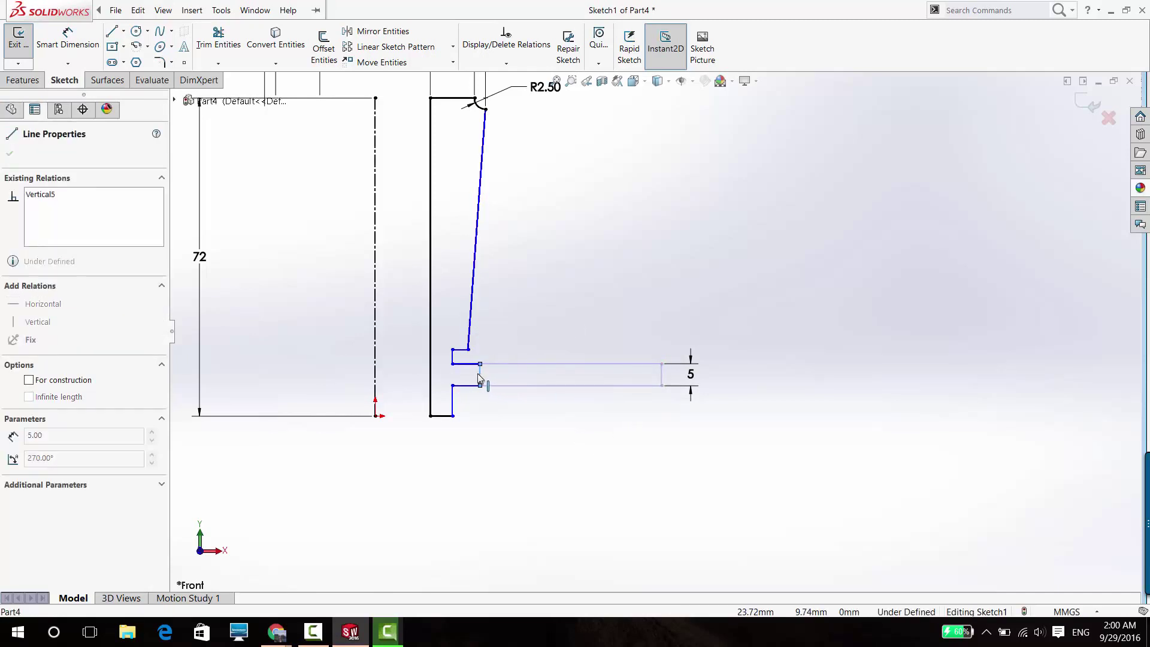
{"action": "scroll", "coordinate": [436, 258], "scroll_direction": "down", "scroll_amount": 1}
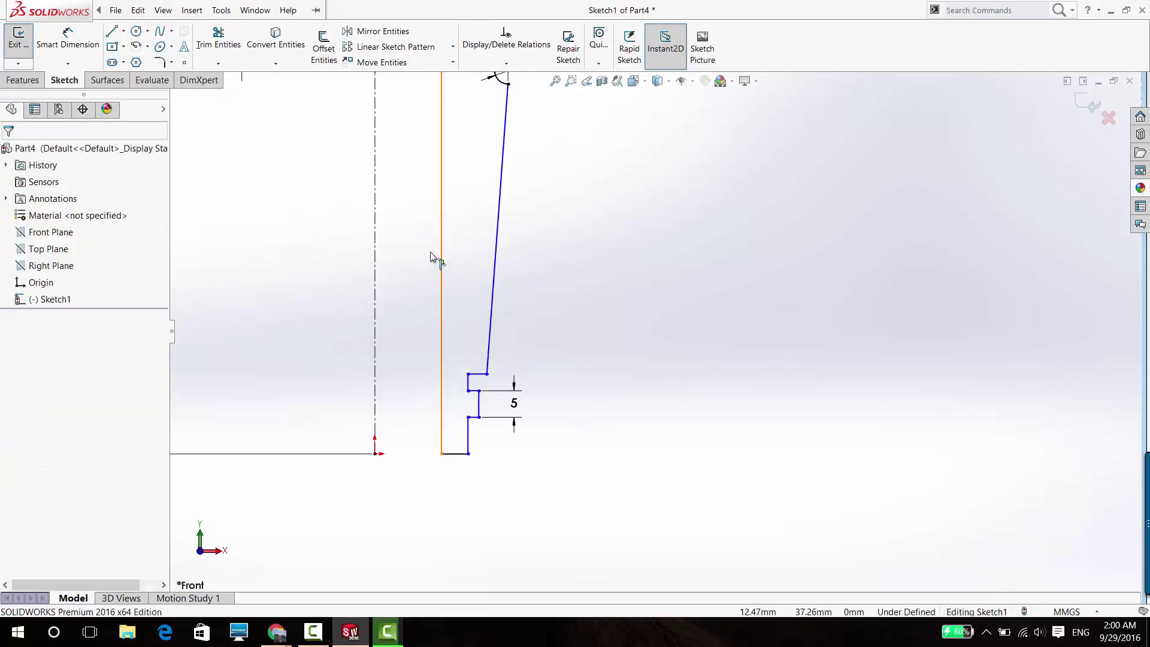
{"action": "left_click", "coordinate": [75, 54]}
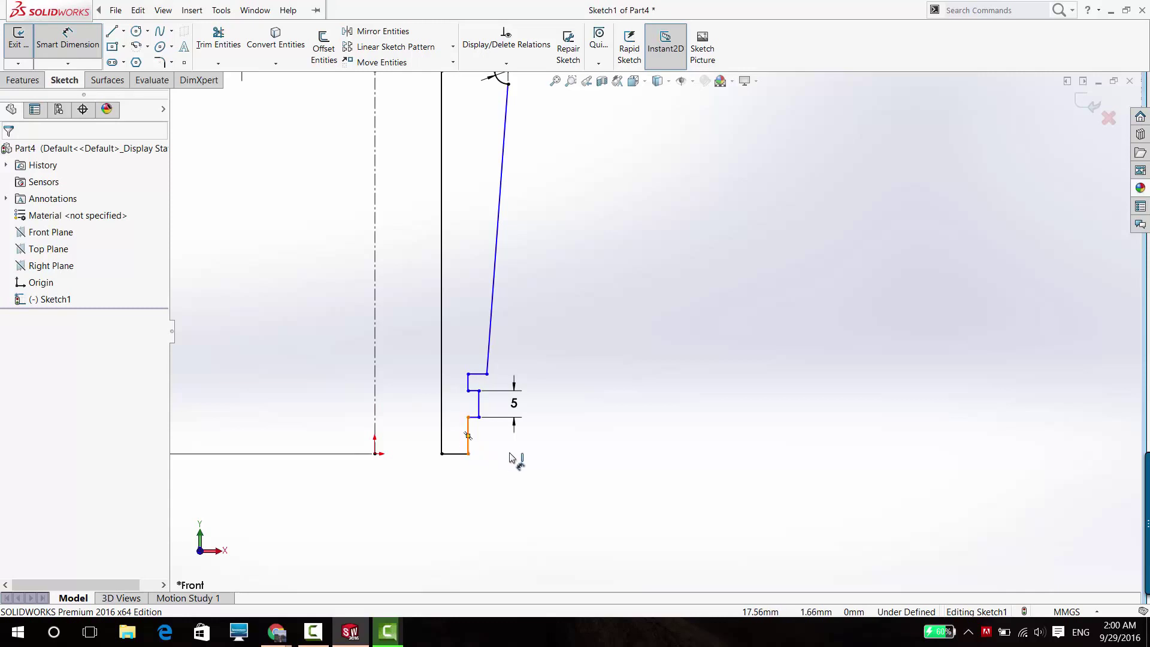
Step: Dimension the bottom edge to 7 mm and the ledge height to 37 mm
{"action": "left_click", "coordinate": [468, 435]}
{"action": "left_click", "coordinate": [514, 439]}
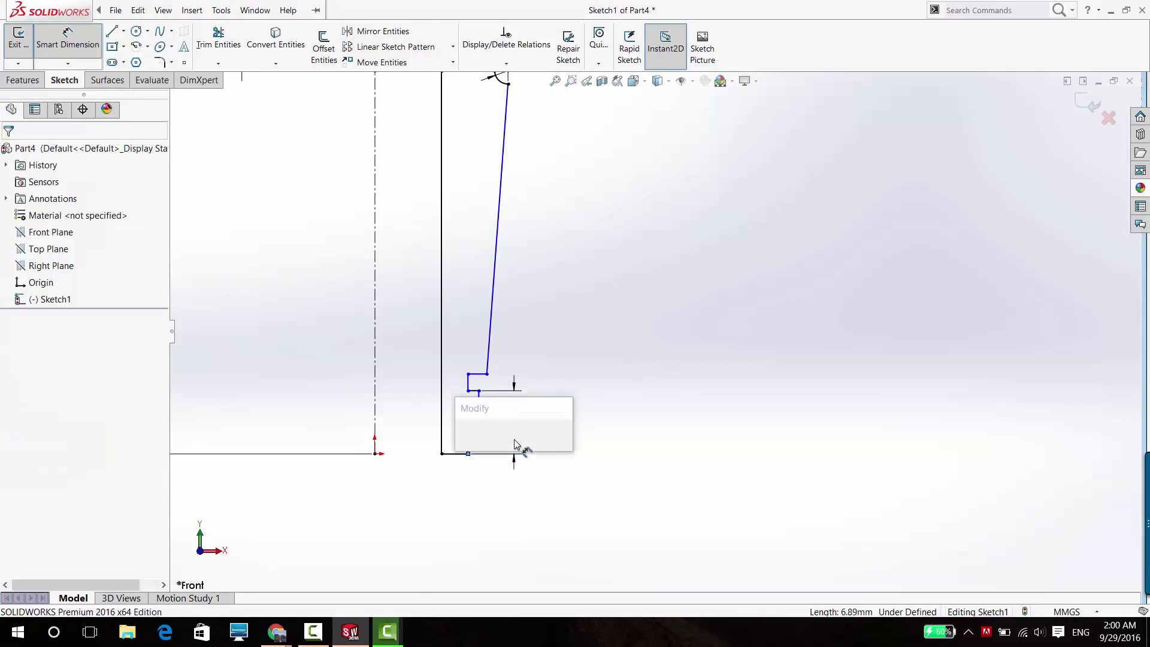
{"action": "type", "text": "7.00mm"}
{"action": "key", "text": "Return"}
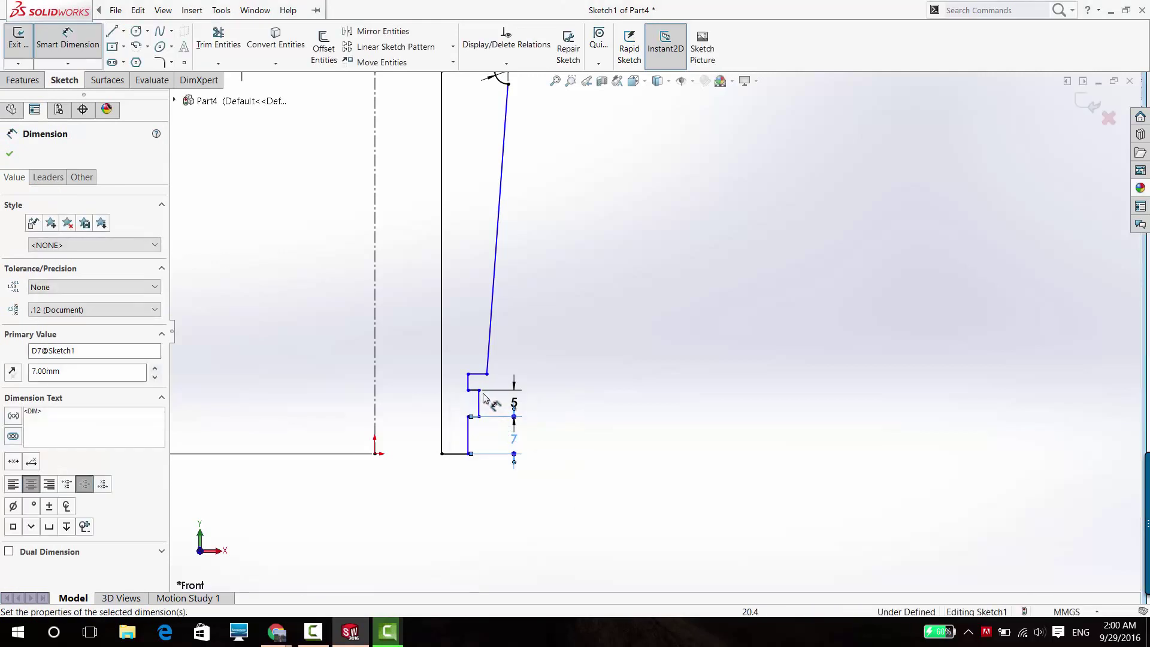
{"action": "left_click", "coordinate": [479, 374]}
{"action": "left_click", "coordinate": [455, 453]}
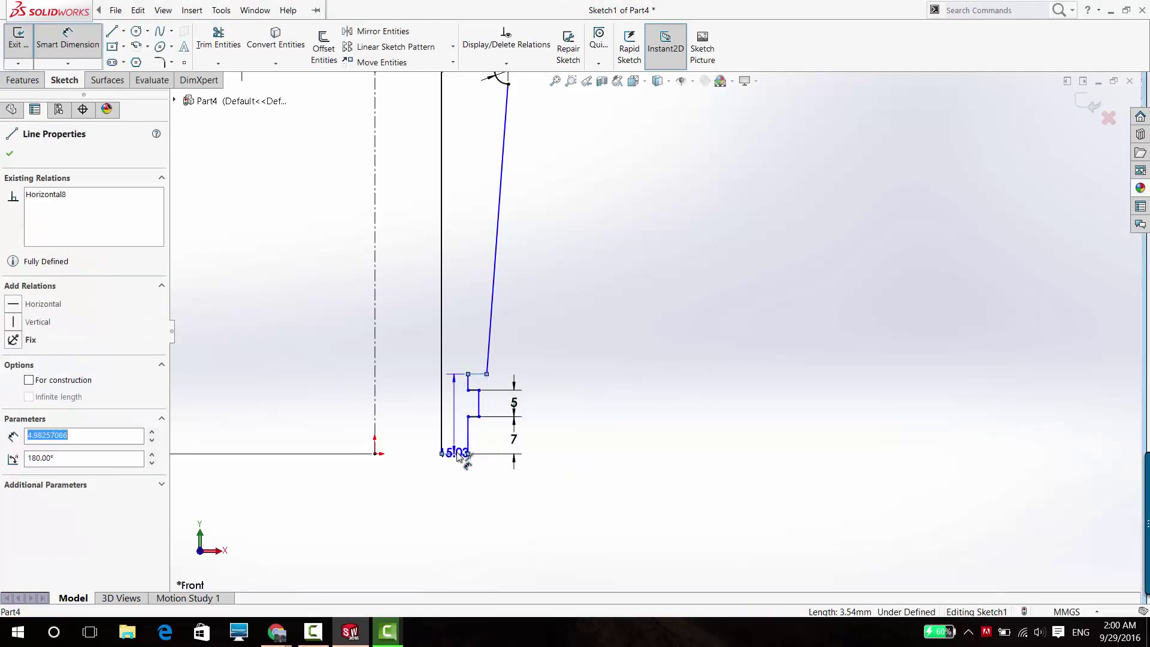
{"action": "left_click", "coordinate": [567, 428]}
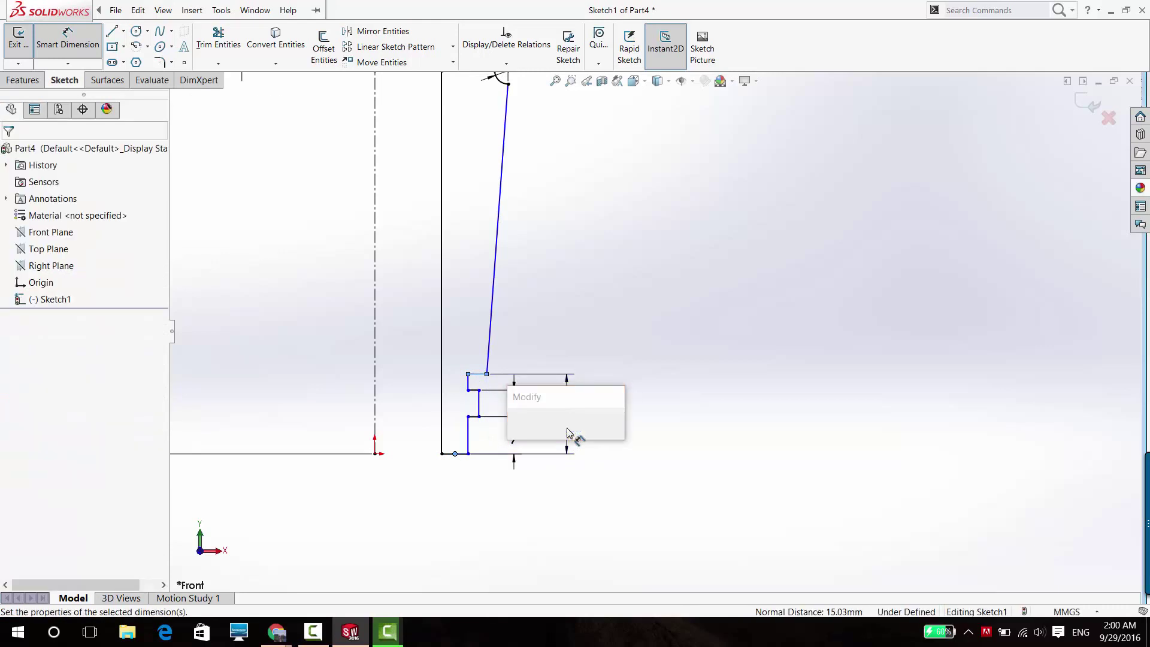
{"action": "key", "text": "Escape"}
{"action": "key", "text": "Return"}
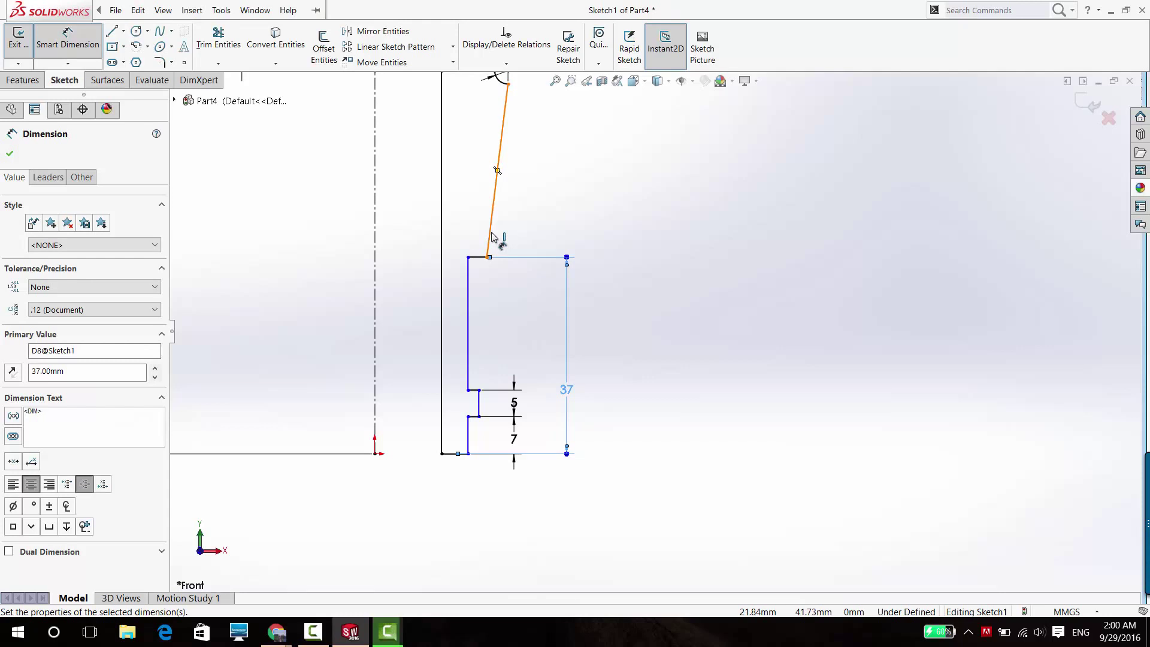
Step: Set the outer wall taper to 3° from vertical and move its label higher
{"action": "left_click", "coordinate": [469, 289]}
{"action": "left_click", "coordinate": [488, 245]}
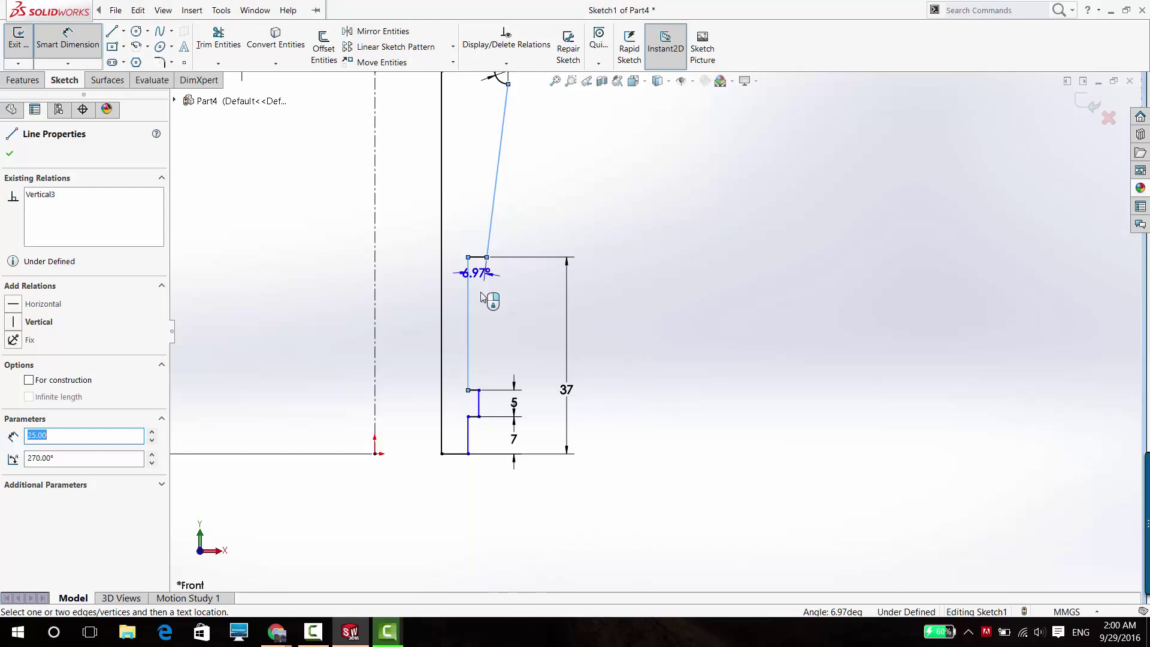
{"action": "left_click", "coordinate": [478, 280]}
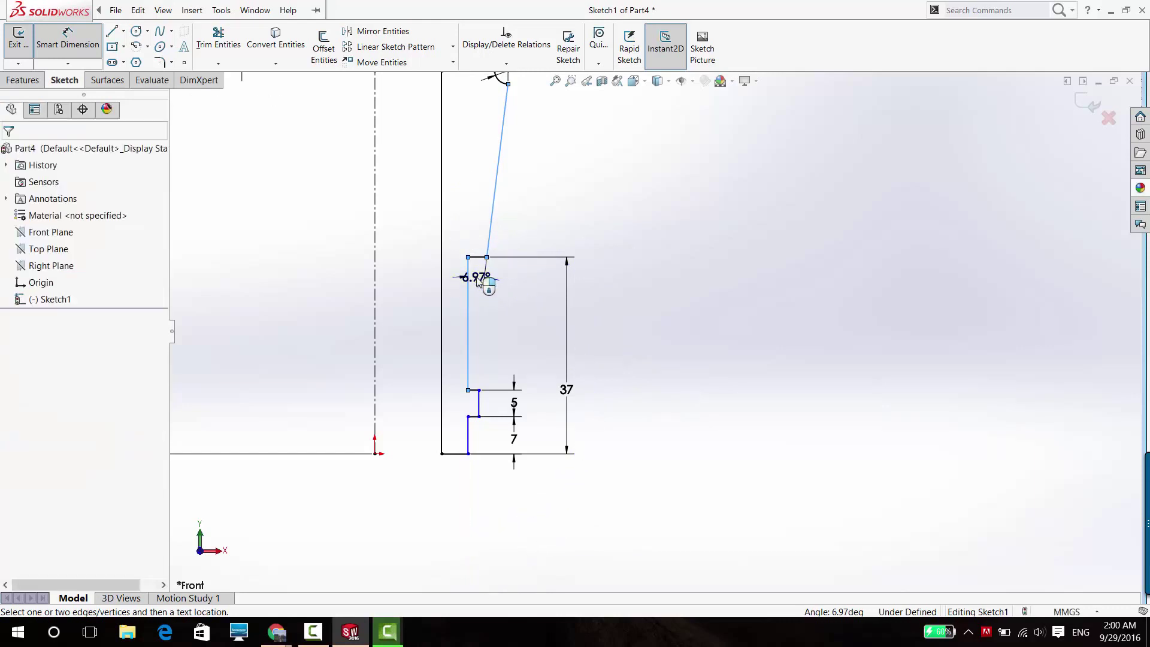
{"action": "key", "text": "Return"}
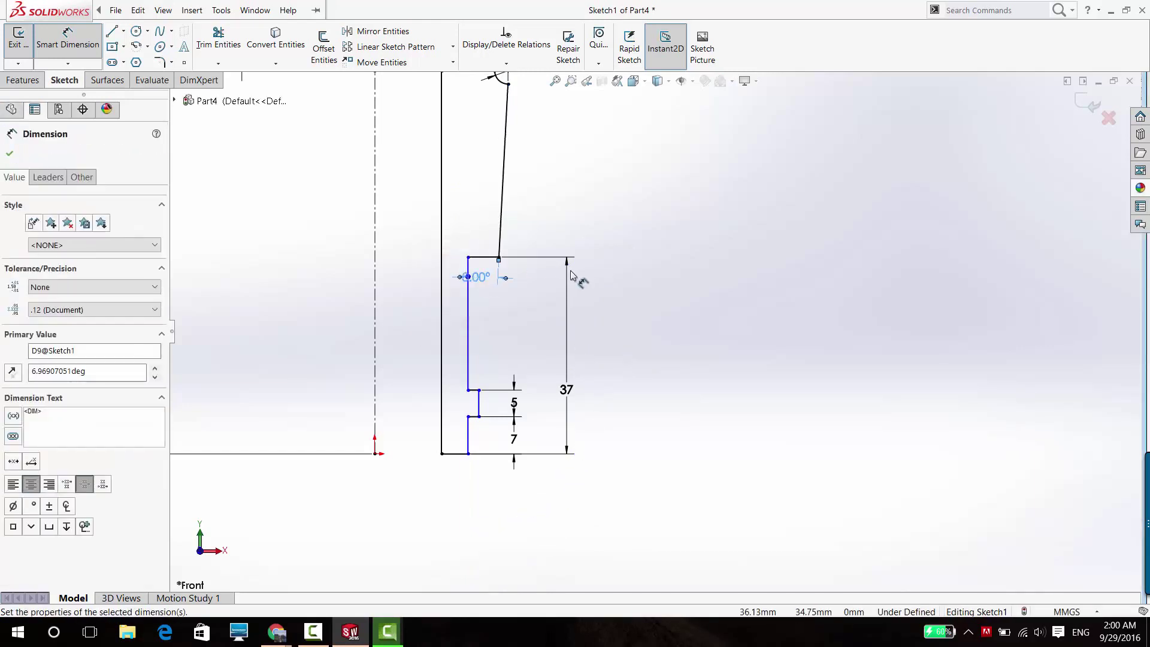
{"action": "key", "text": "Escape"}
{"action": "left_click_drag", "start_coordinate": [477, 276], "coordinate": [483, 203]}
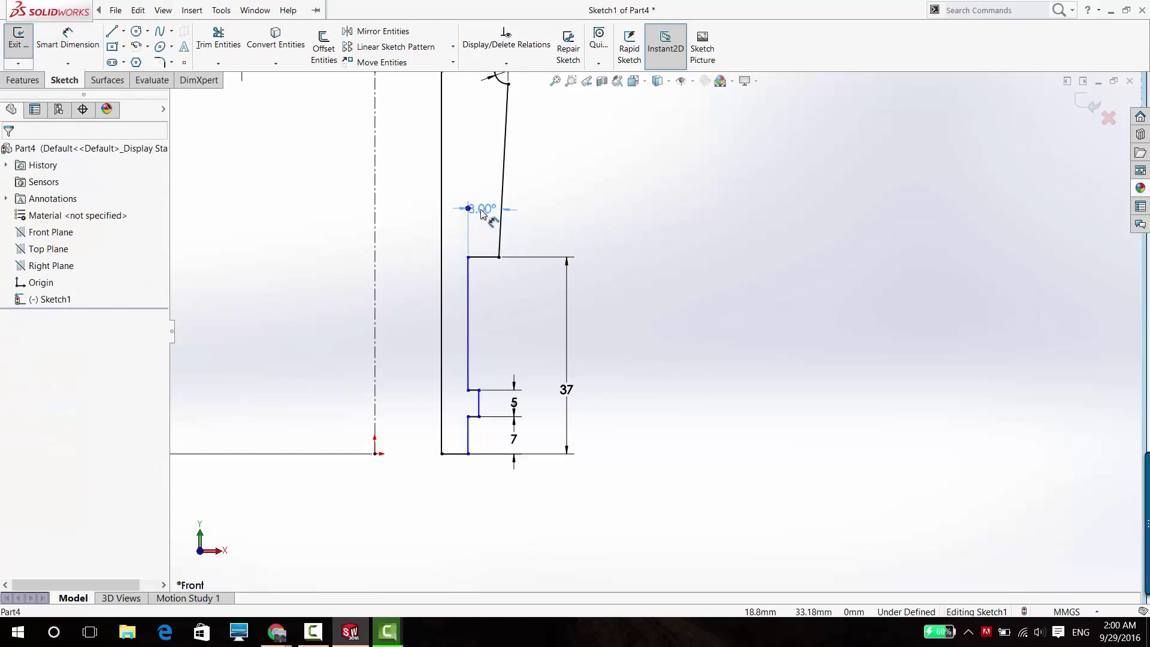
{"action": "left_click", "coordinate": [733, 273]}
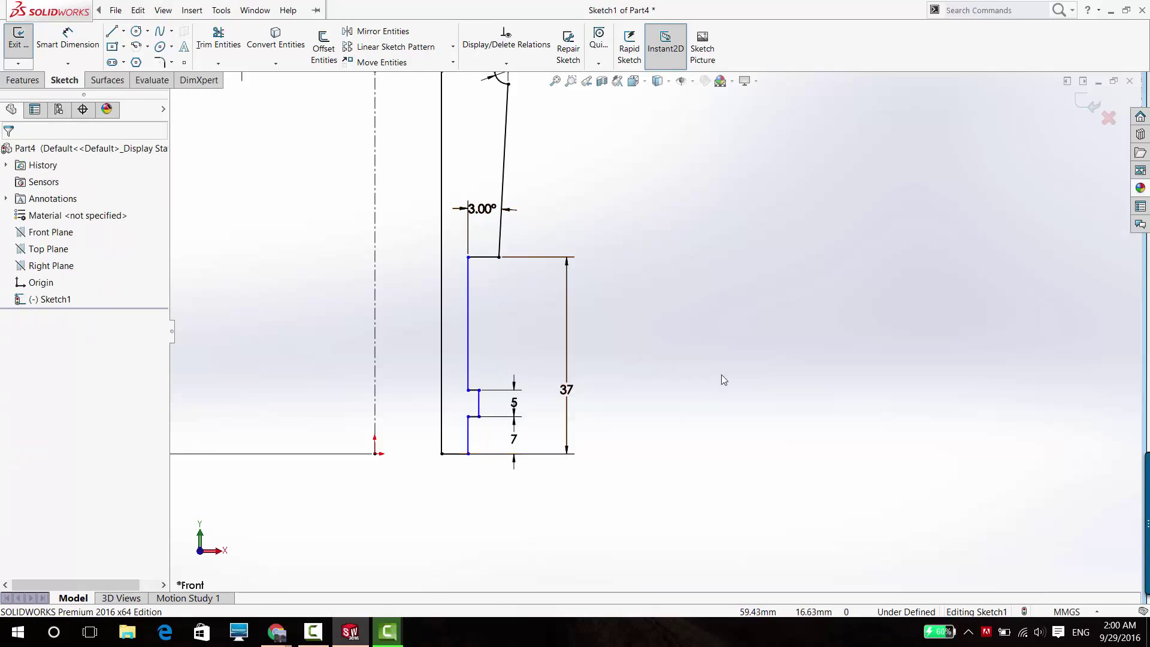
{"action": "left_click", "coordinate": [68, 39]}
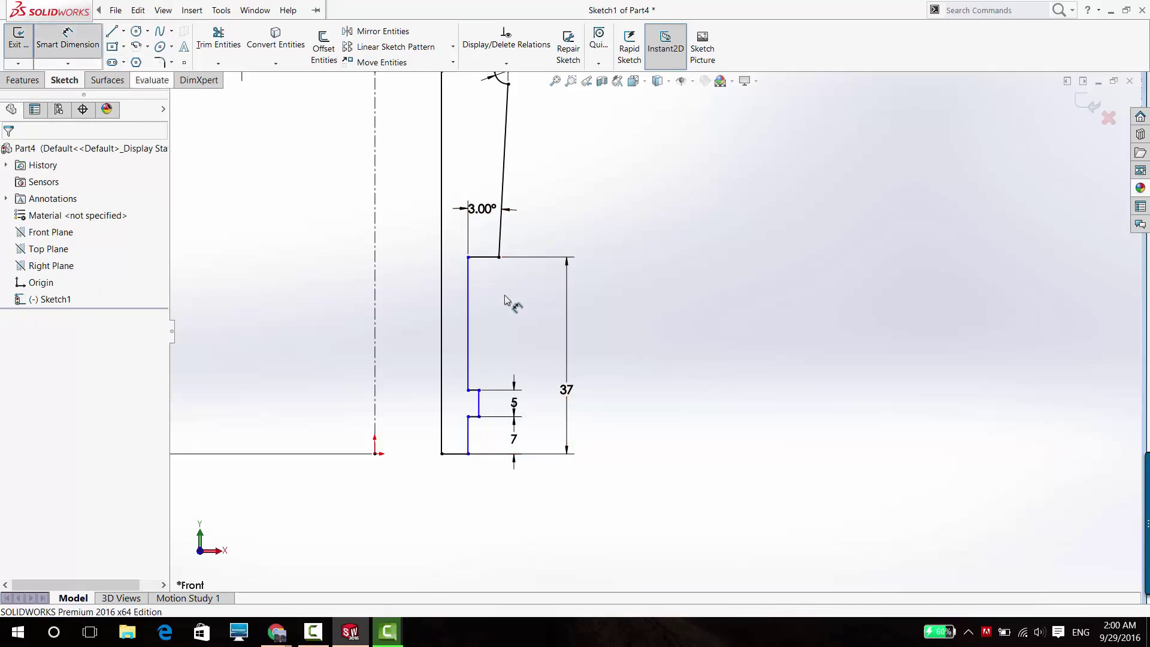
Step: Change the ledge height dimension from 37 to 27 mm
{"action": "left_click", "coordinate": [469, 324]}
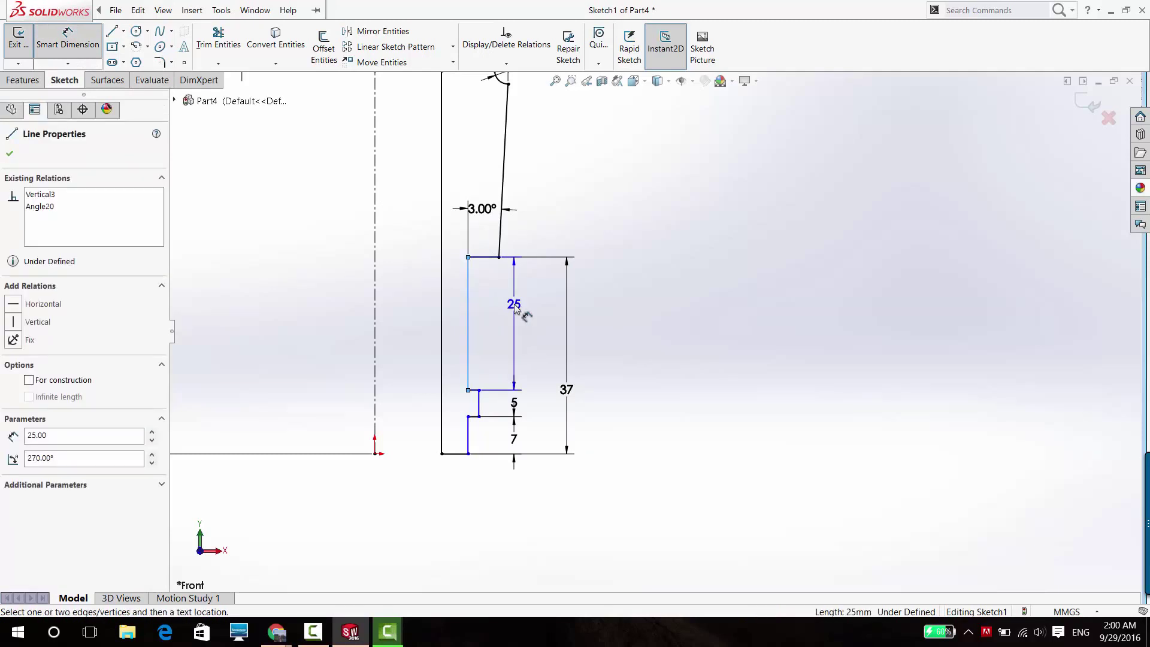
{"action": "key", "text": "Escape"}
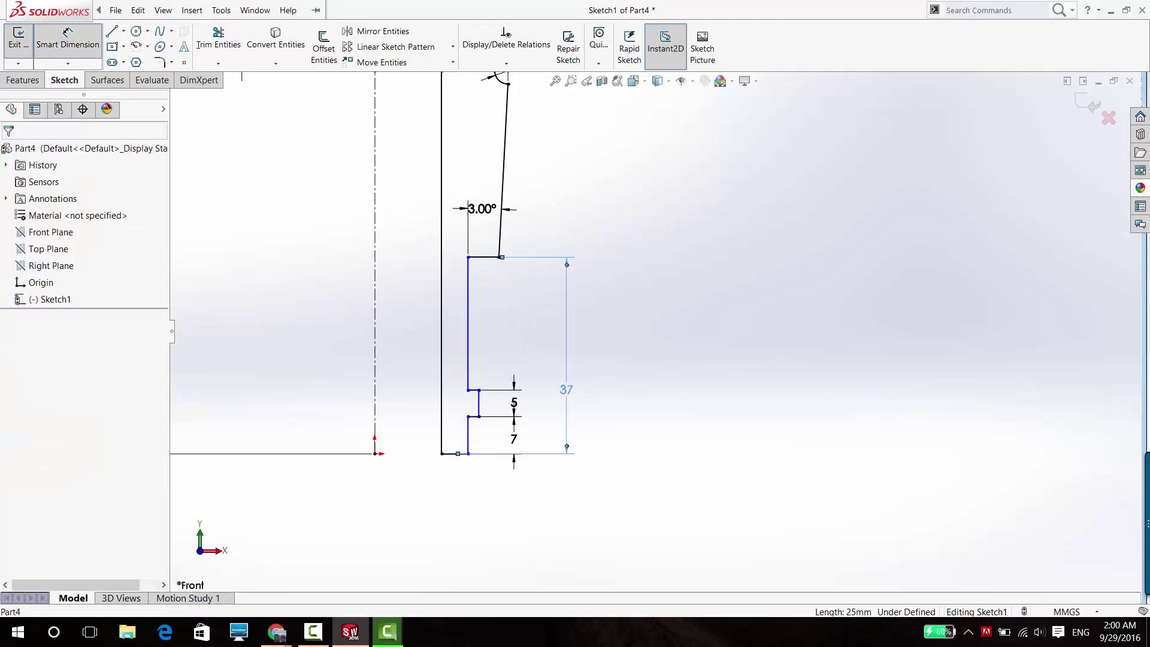
{"action": "double_click", "coordinate": [566, 389]}
{"action": "type", "text": "27"}
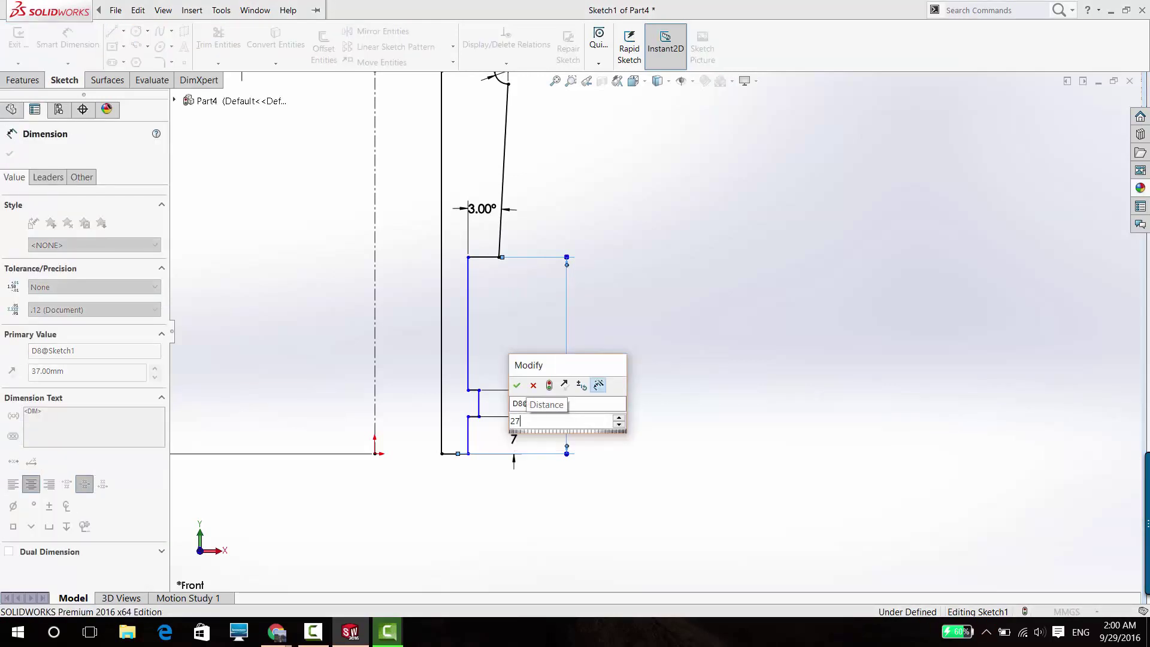
{"action": "key", "text": "Return"}
{"action": "left_click", "coordinate": [692, 388]}
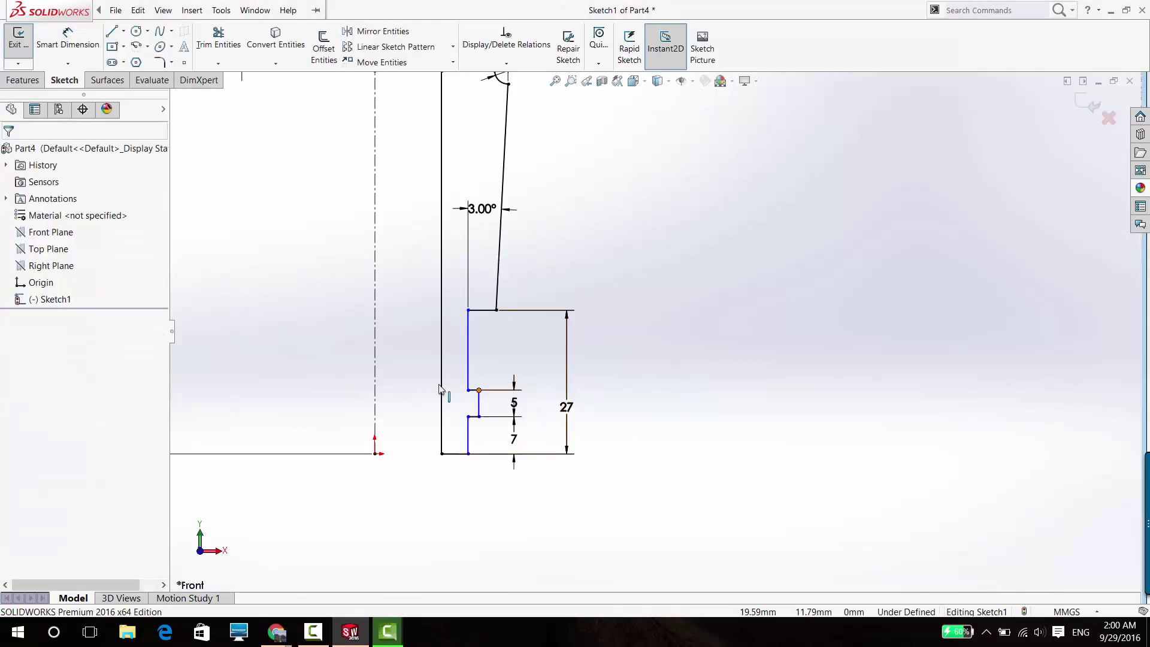
Step: Add 35 mm and 40 mm diameter dimensions to the inner lines, fully defining Sketch1
{"action": "left_click", "coordinate": [67, 37]}
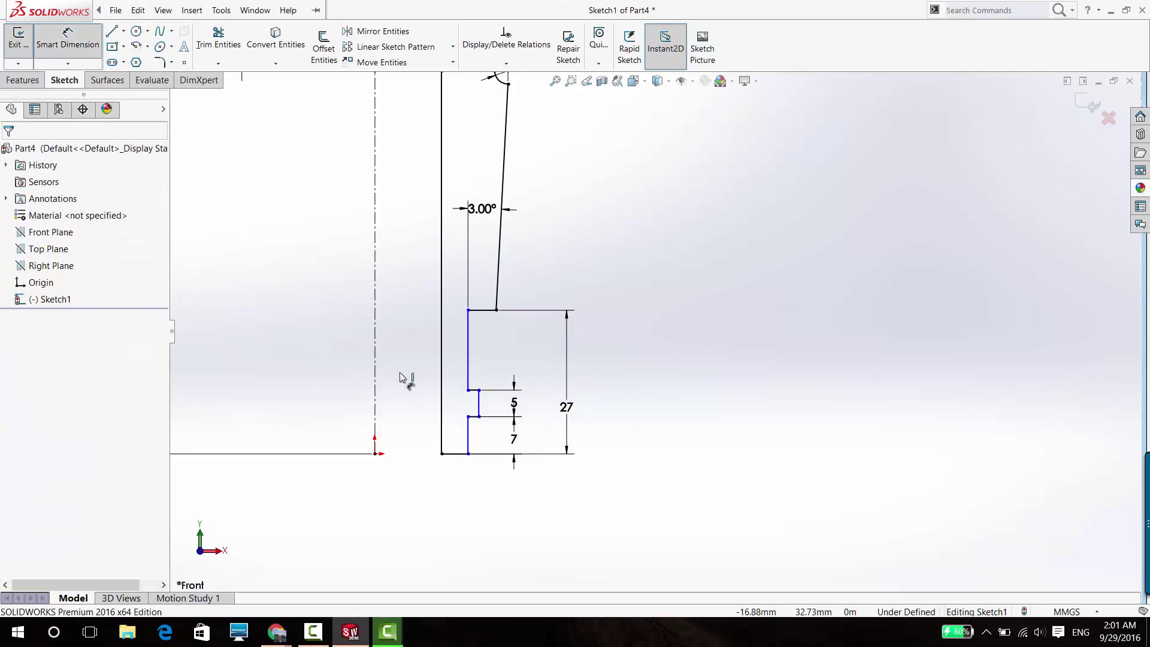
{"action": "left_click", "coordinate": [468, 434]}
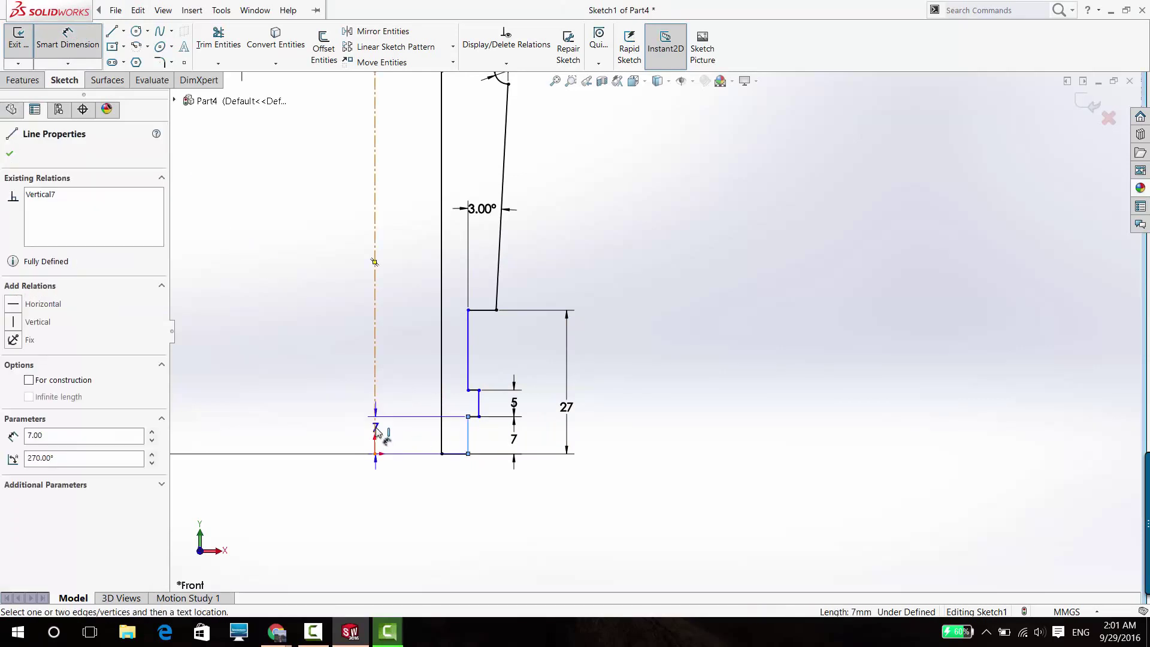
{"action": "left_click", "coordinate": [375, 440]}
{"action": "left_click", "coordinate": [374, 502]}
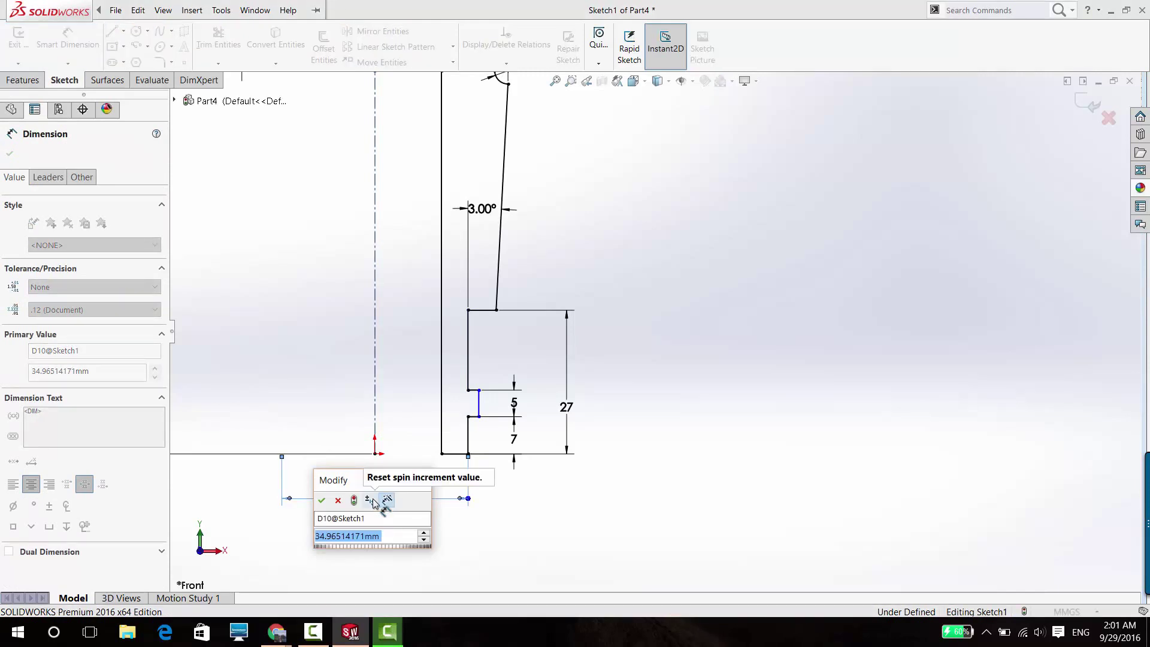
{"action": "type", "text": "35"}
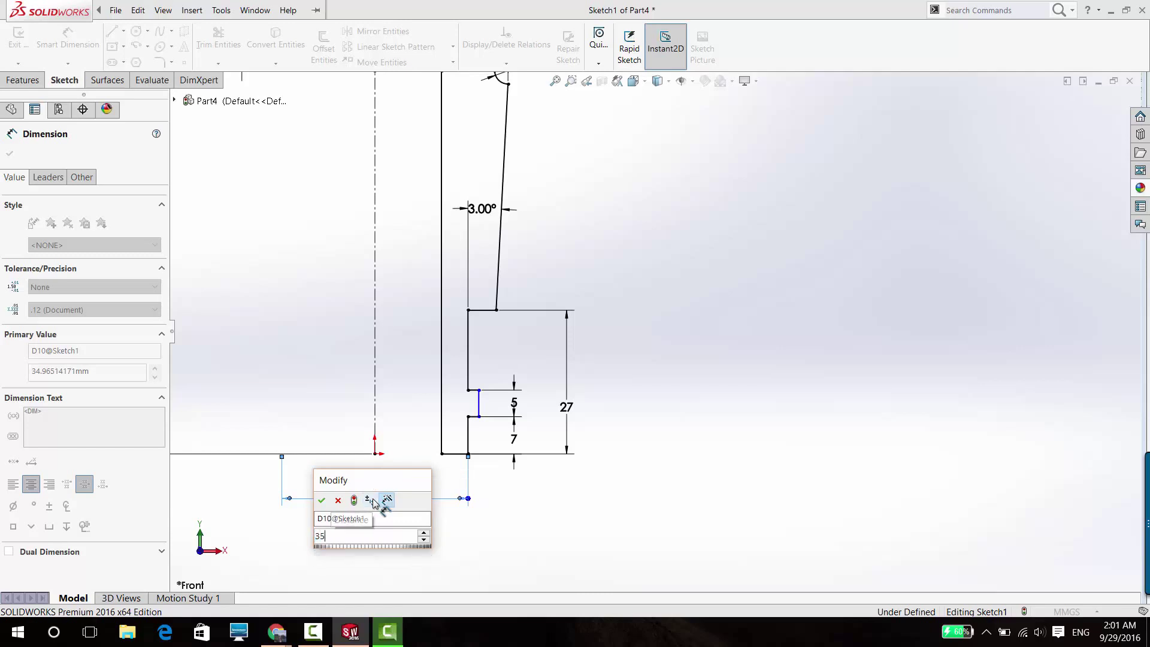
{"action": "key", "text": "Return"}
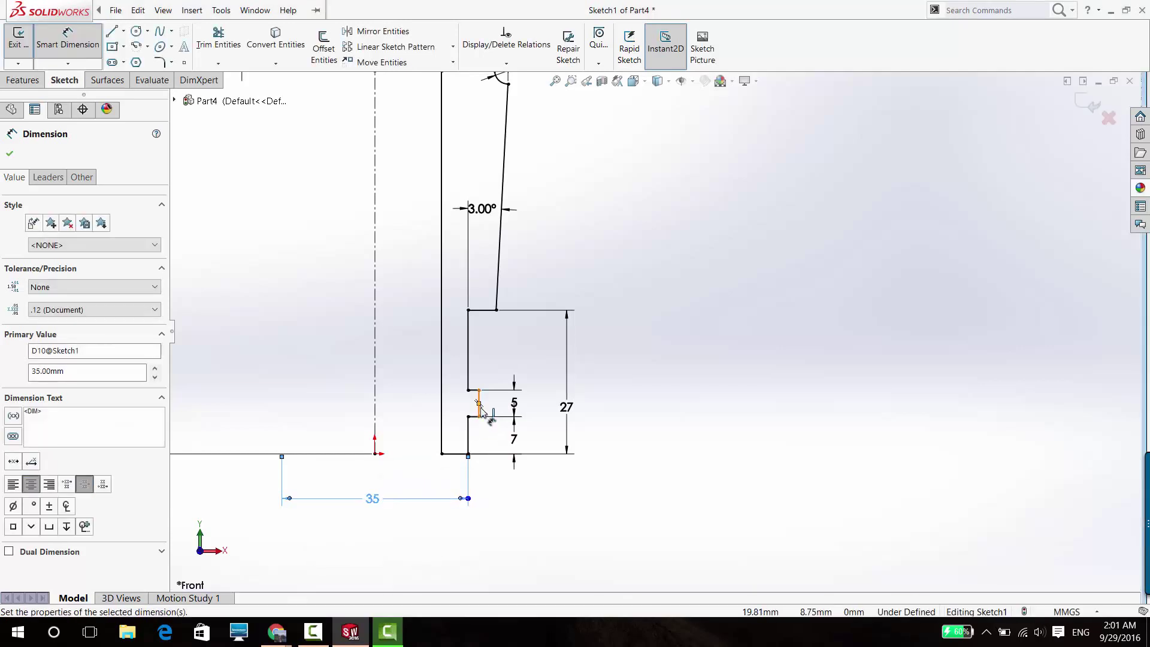
{"action": "left_click", "coordinate": [479, 405]}
{"action": "left_click", "coordinate": [379, 541]}
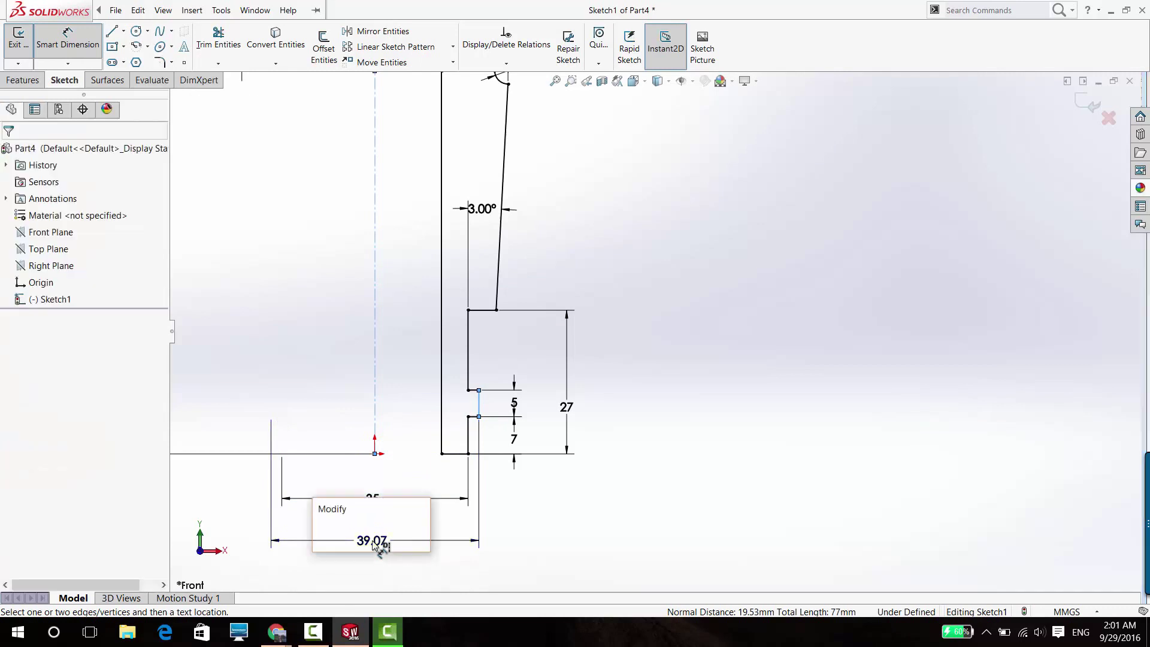
{"action": "type", "text": "40"}
{"action": "key", "text": "Return"}
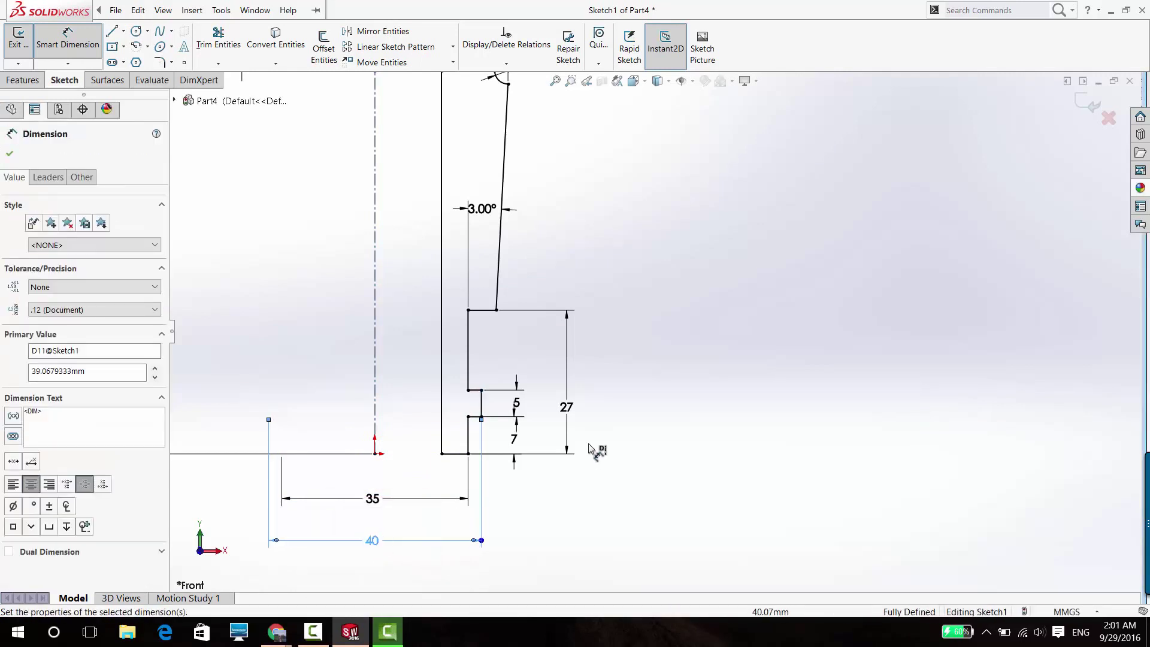
{"action": "key", "text": "z"}
{"action": "scroll", "coordinate": [533, 187], "scroll_direction": "down", "scroll_amount": 2}
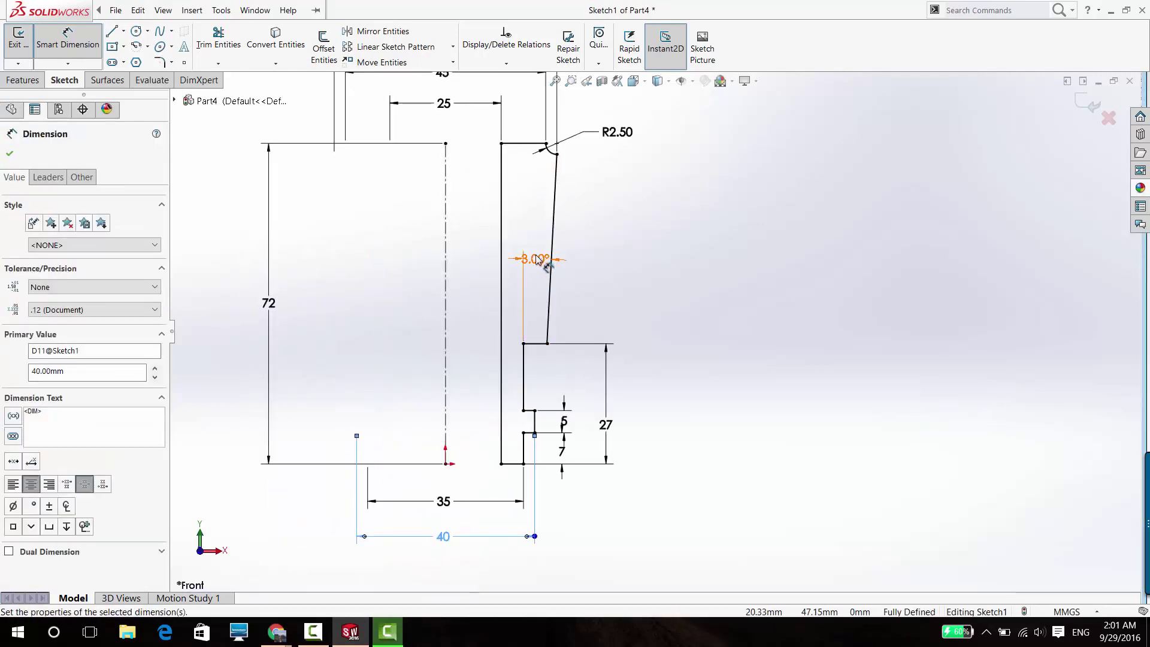
Step: Move the 3.00° angle dimension lower, then exit the sketch for a Revolved Boss/Base
{"action": "mouse_move", "coordinate": [539, 259]}
{"action": "left_mouse_down"}
{"action": "mouse_move", "coordinate": [548, 377]}
{"action": "mouse_move", "coordinate": [558, 382]}
{"action": "left_mouse_up"}
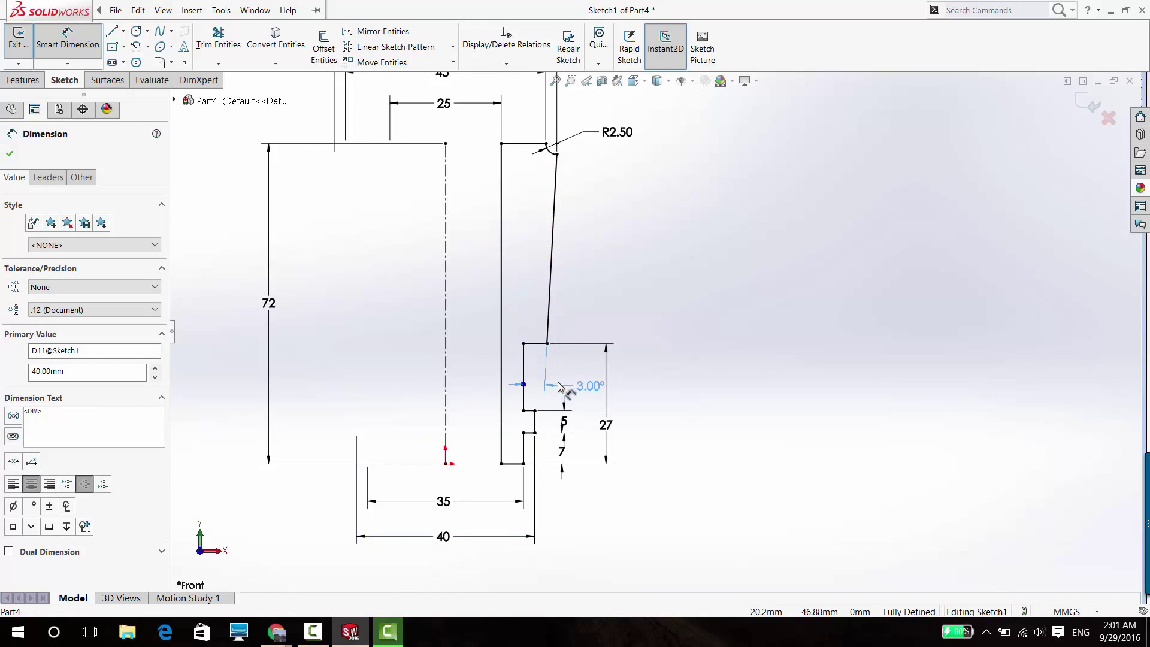
{"action": "left_click", "coordinate": [654, 403]}
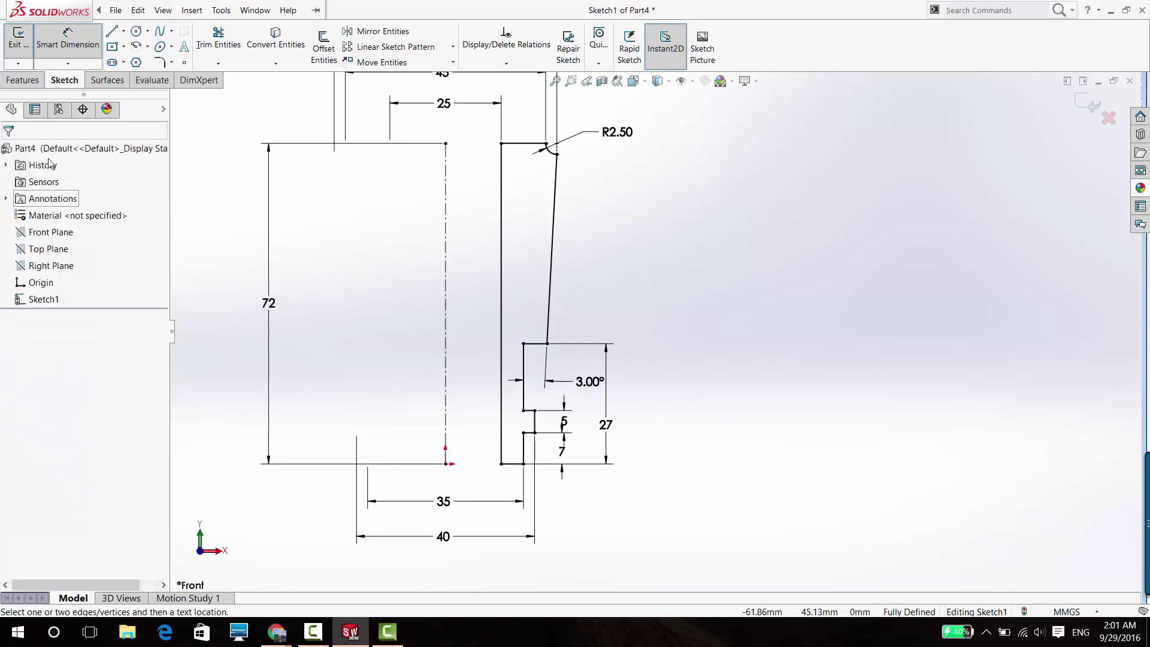
{"action": "left_click", "coordinate": [27, 78]}
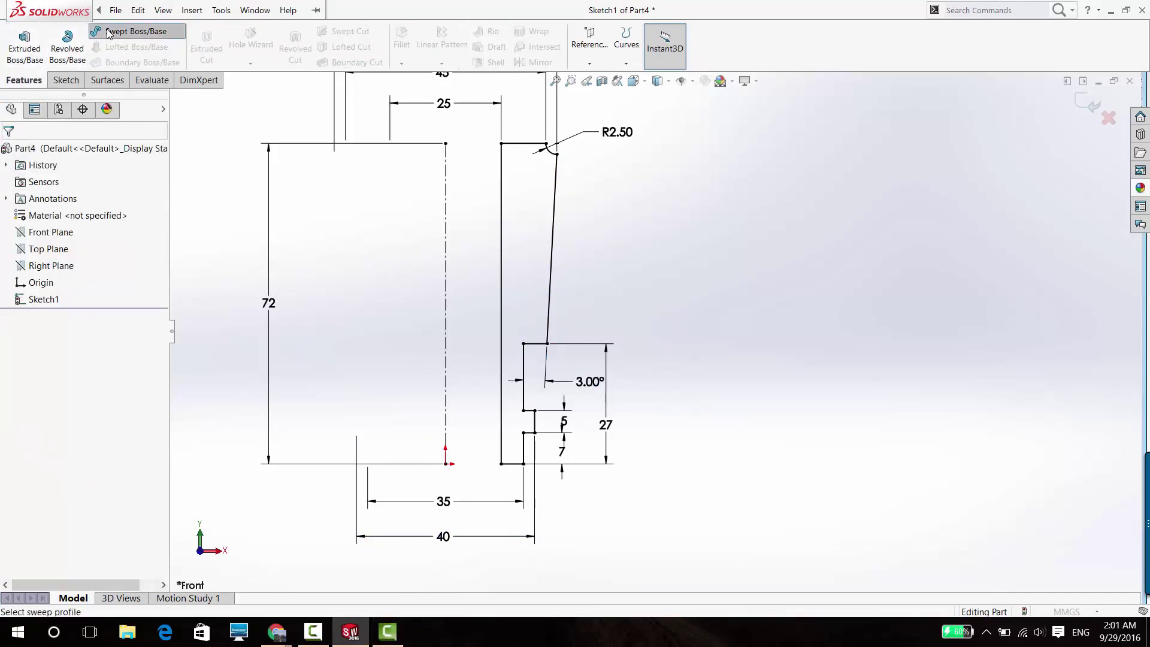
{"action": "left_click", "coordinate": [128, 31]}
{"action": "key", "text": "Escape"}
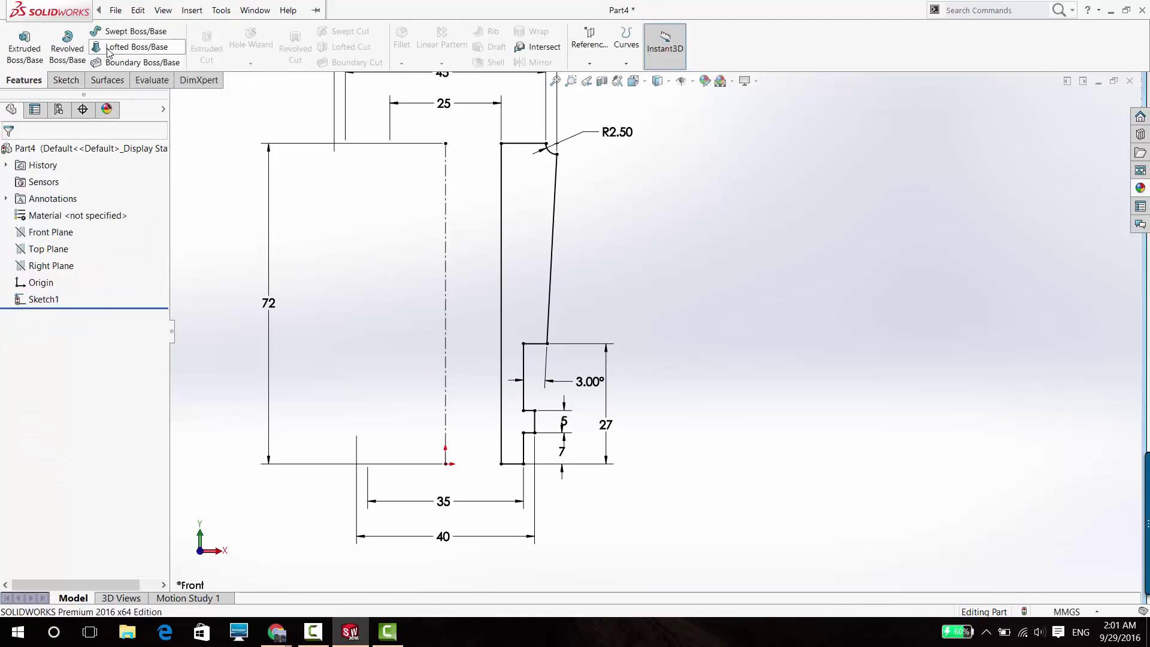
{"action": "left_click", "coordinate": [67, 48]}
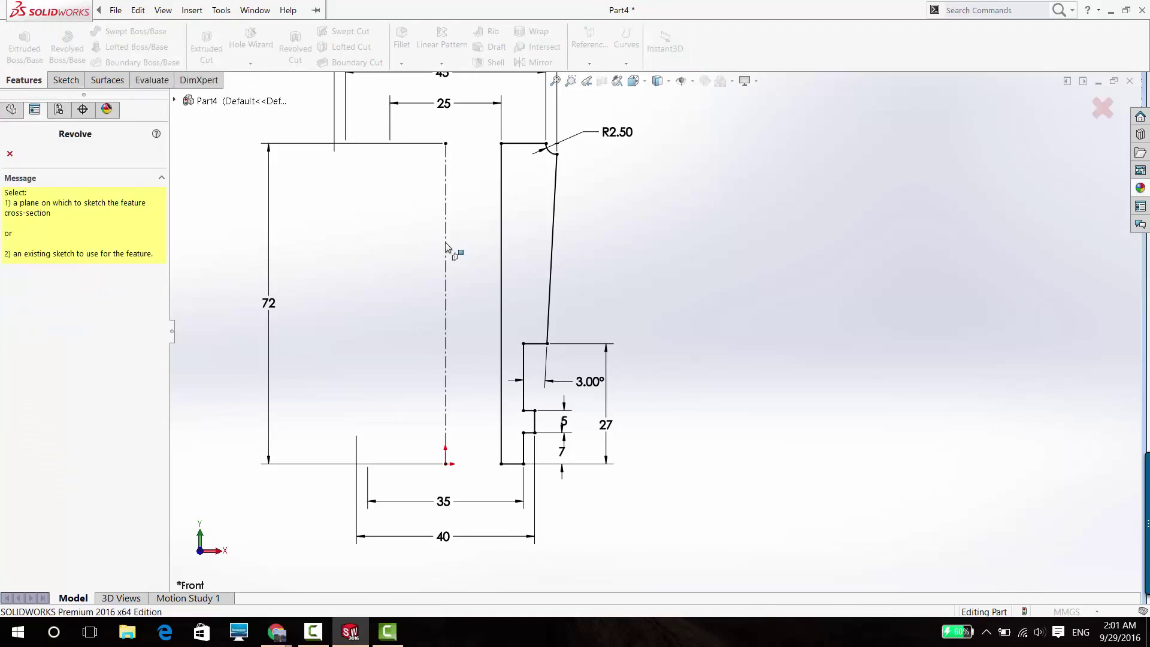
Step: Revolve Sketch1 a full 360° into a solid, then start Sketch2 on the Front Plane
{"action": "left_click", "coordinate": [499, 205]}
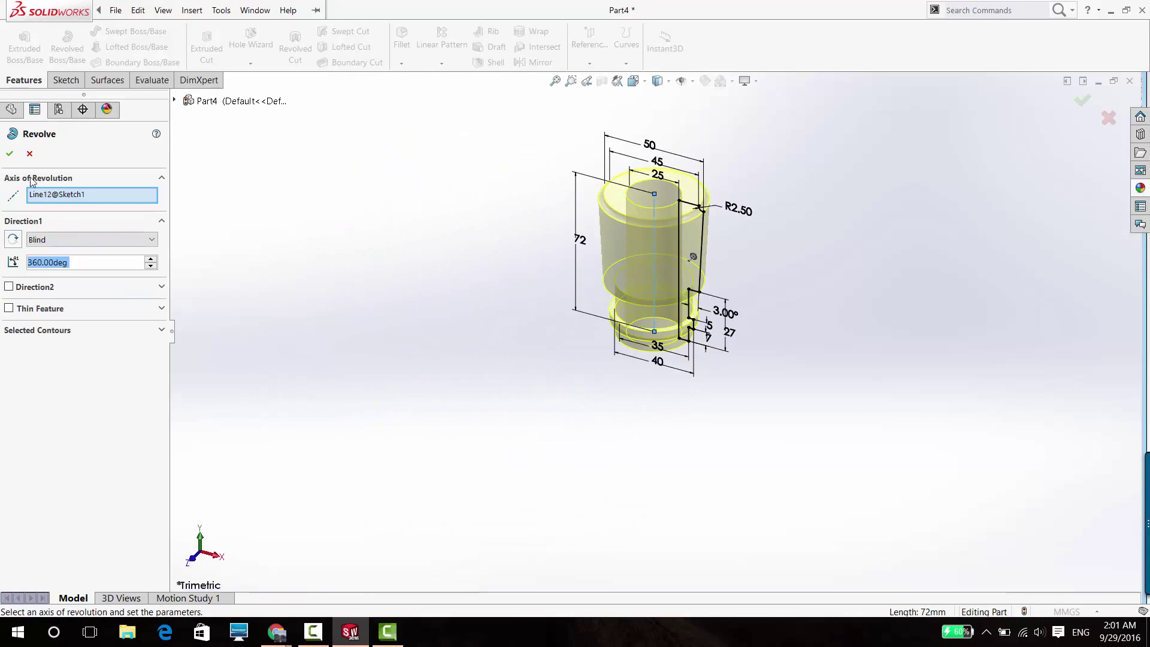
{"action": "left_click", "coordinate": [10, 153]}
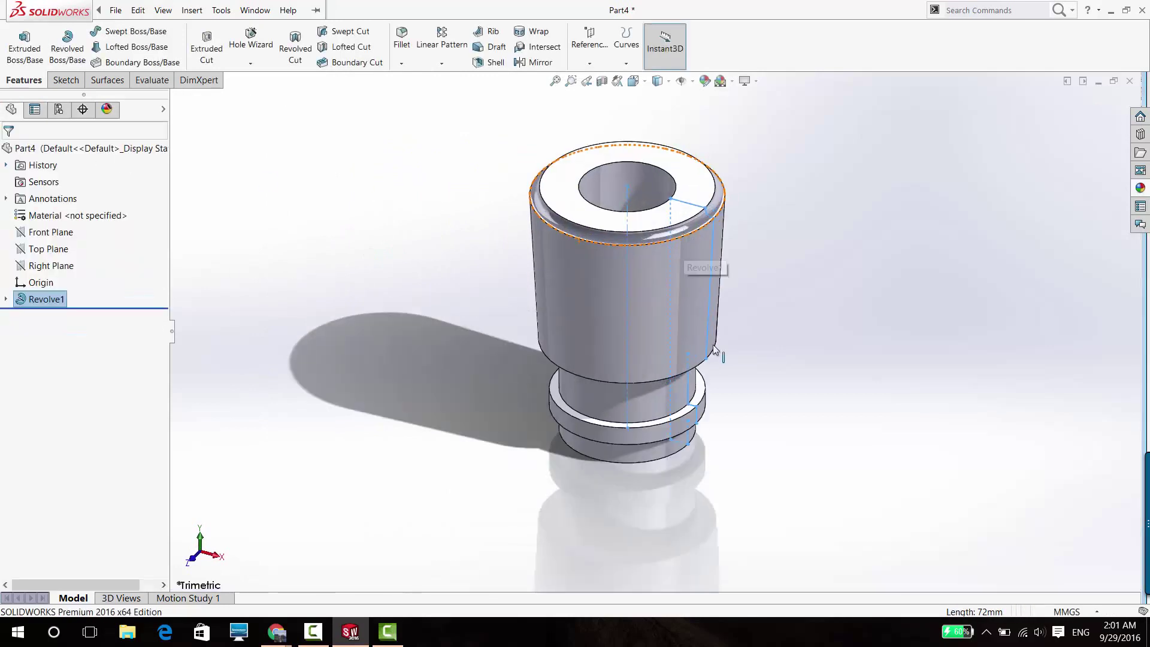
{"action": "mouse_move", "coordinate": [714, 351]}
{"action": "middle_mouse_down"}
{"action": "mouse_move", "coordinate": [755, 231]}
{"action": "mouse_move", "coordinate": [749, 243]}
{"action": "middle_mouse_up"}
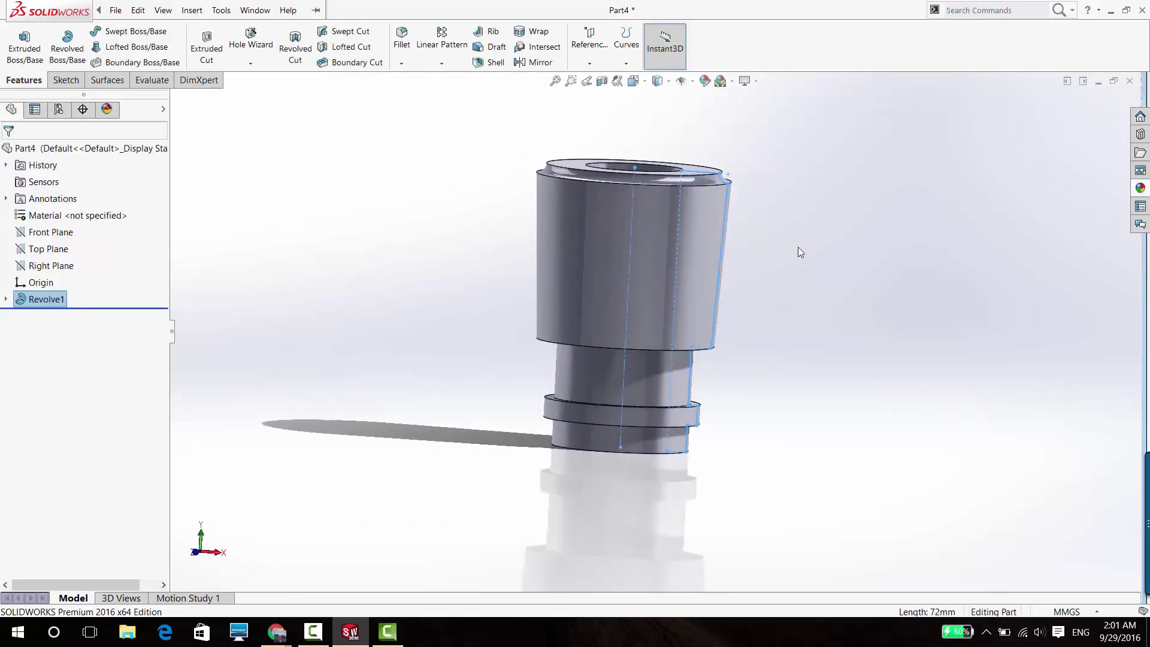
{"action": "left_click", "coordinate": [32, 233]}
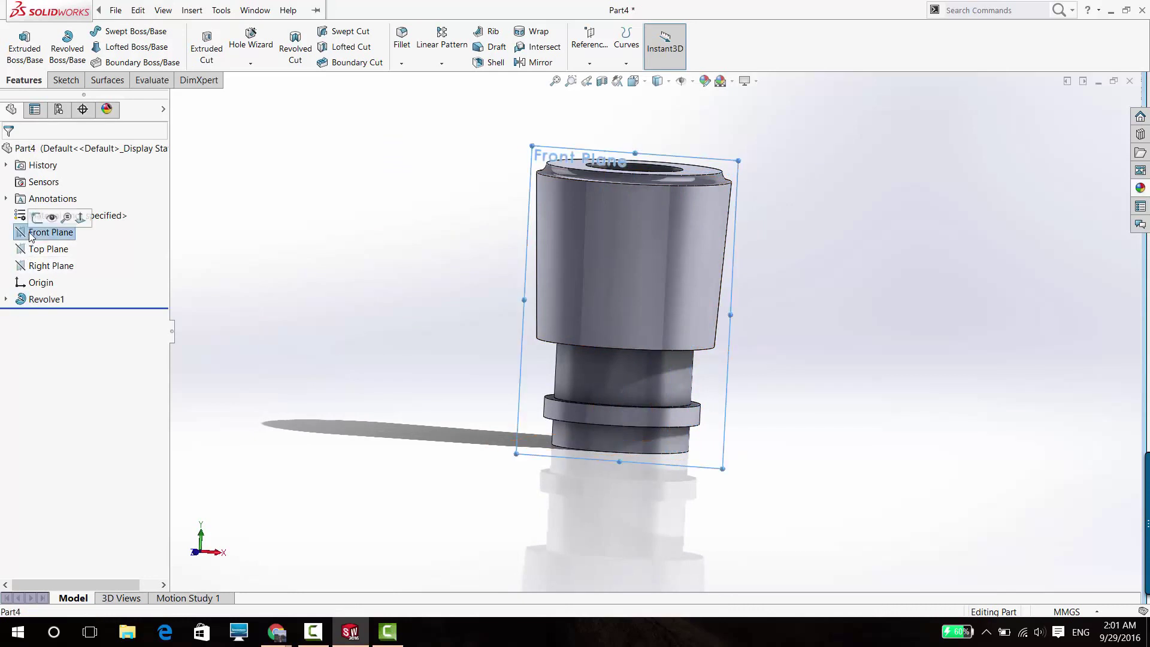
{"action": "left_click", "coordinate": [37, 218]}
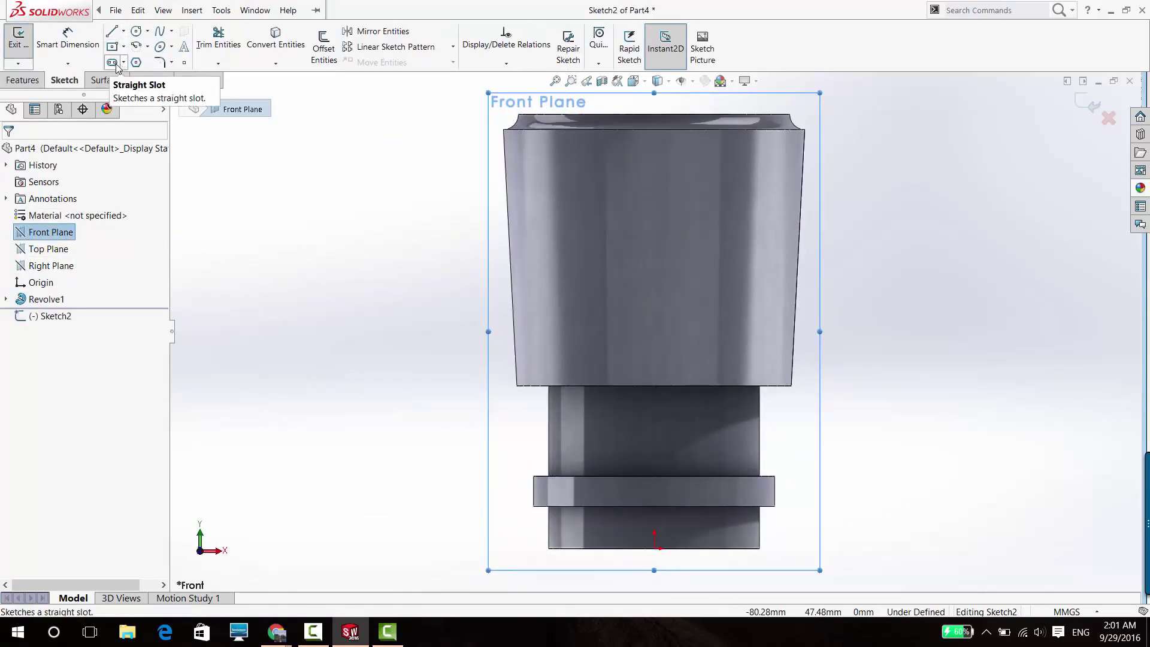
Step: Sketch a straight slot near the part's top right edge
{"action": "left_click", "coordinate": [112, 62]}
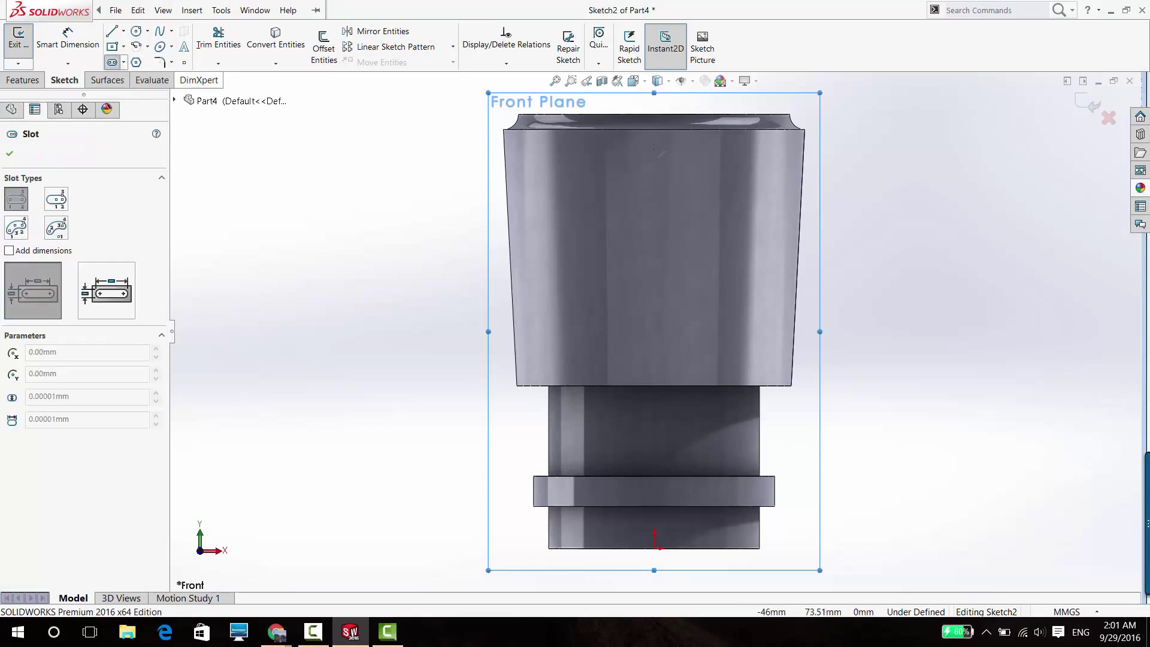
{"action": "left_click", "coordinate": [829, 165]}
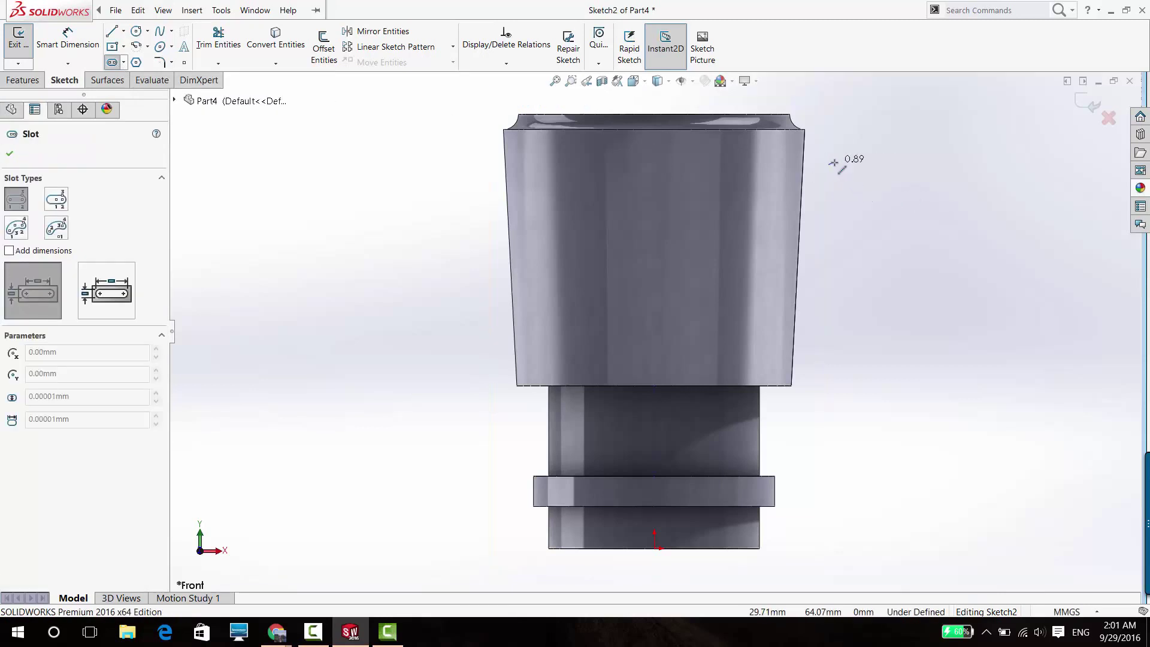
{"action": "left_click", "coordinate": [787, 164]}
{"action": "left_click", "coordinate": [809, 173]}
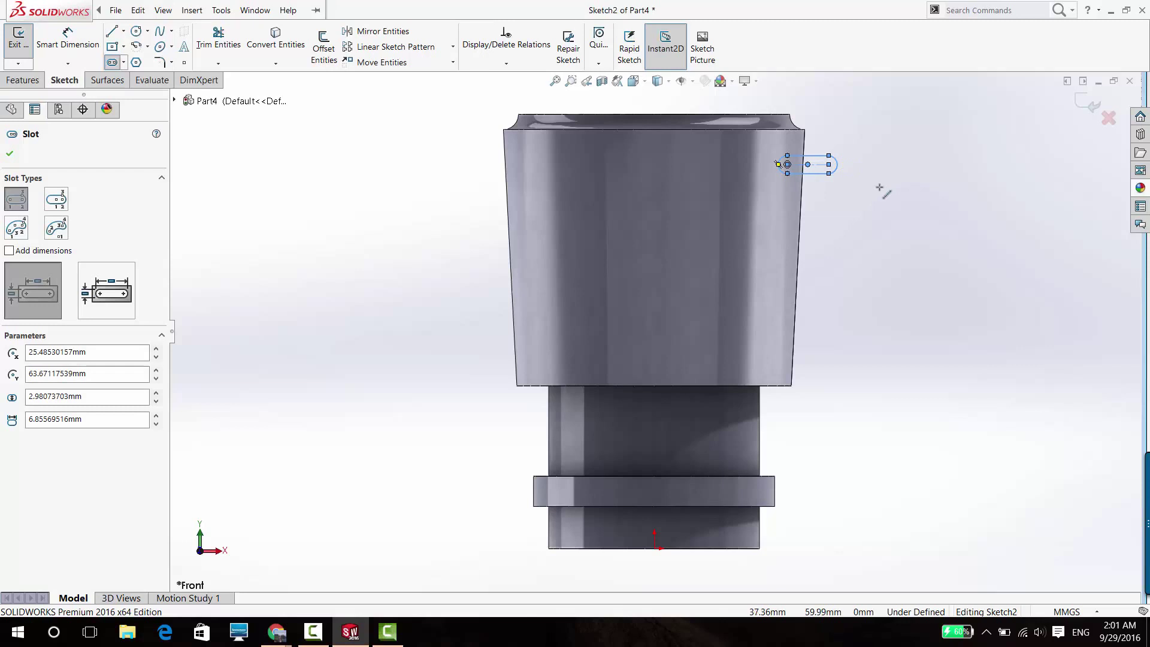
{"action": "key", "text": "Escape"}
Step: Dimension the slot ends to R1.50 and place a vertical distance from the top edge
{"action": "left_click", "coordinate": [68, 39]}
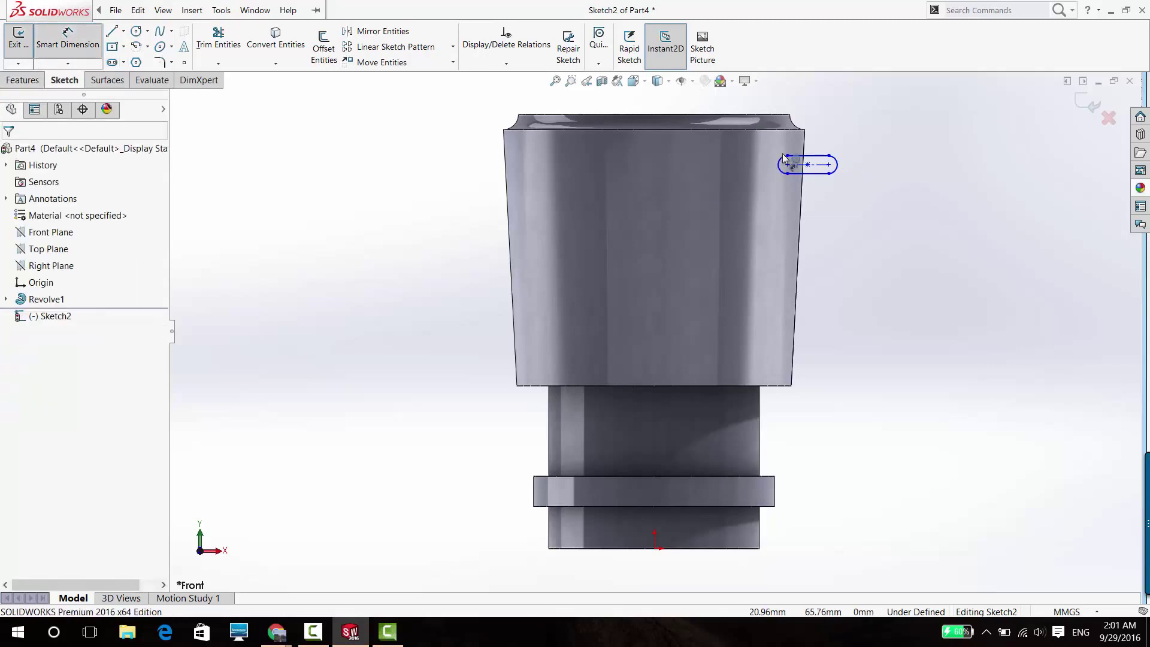
{"action": "scroll", "coordinate": [783, 155], "scroll_direction": "down", "scroll_amount": 3}
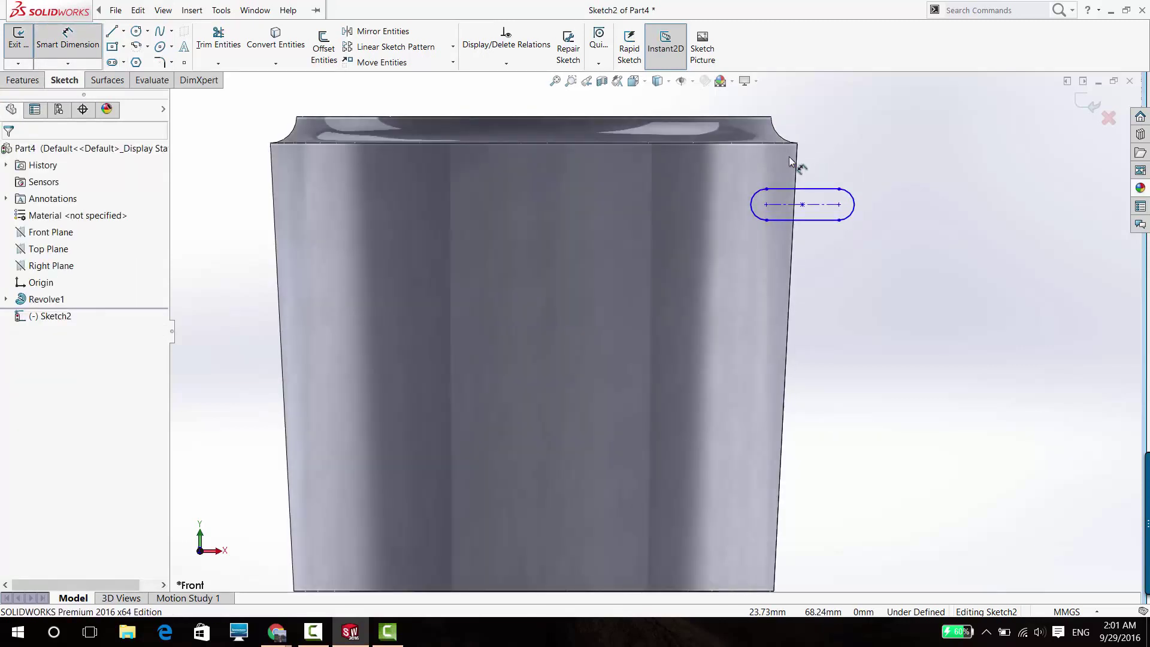
{"action": "scroll", "coordinate": [914, 194], "scroll_direction": "down", "scroll_amount": 2}
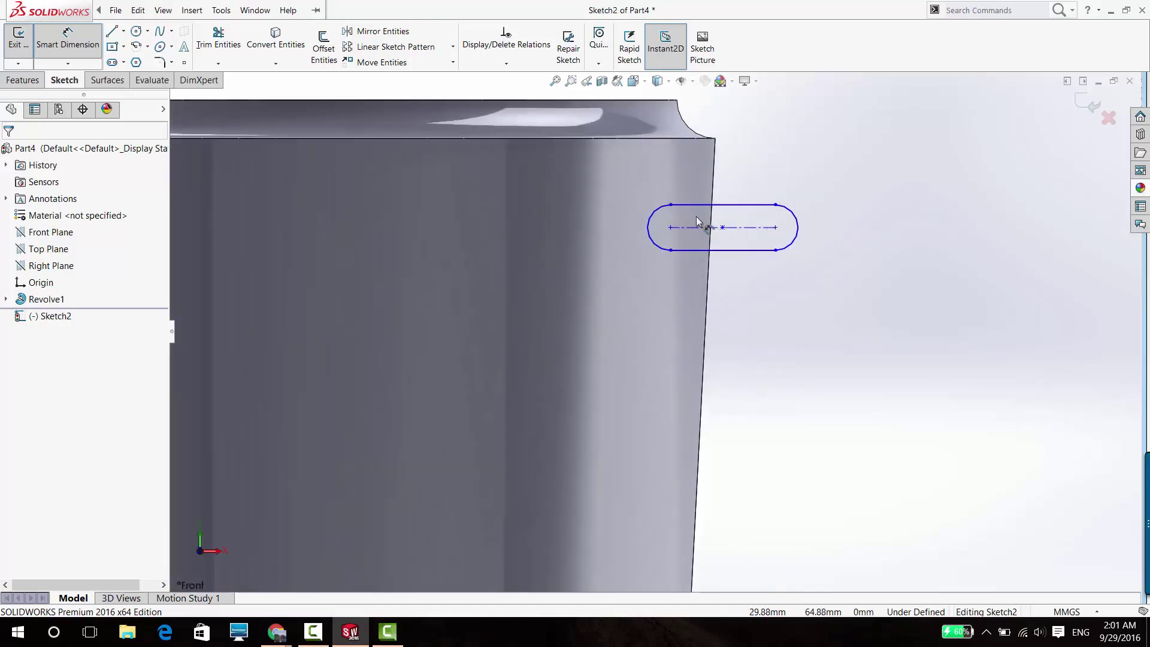
{"action": "left_click", "coordinate": [793, 217]}
{"action": "left_click", "coordinate": [864, 167]}
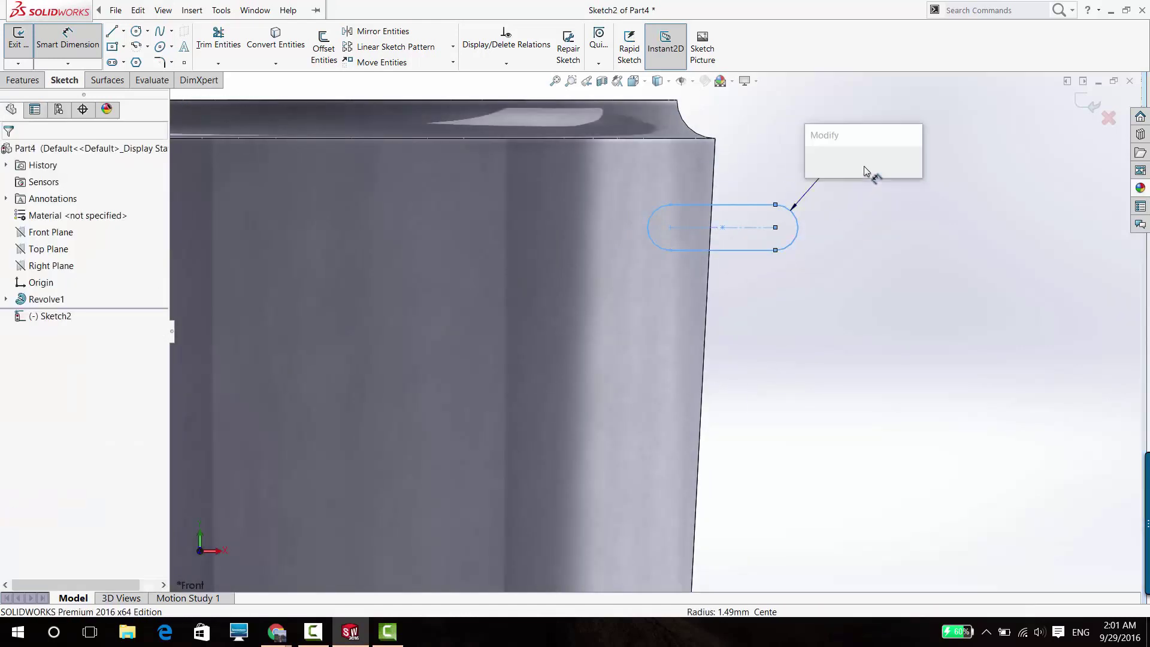
{"action": "type", "text": "1."}
{"action": "key", "text": "Return"}
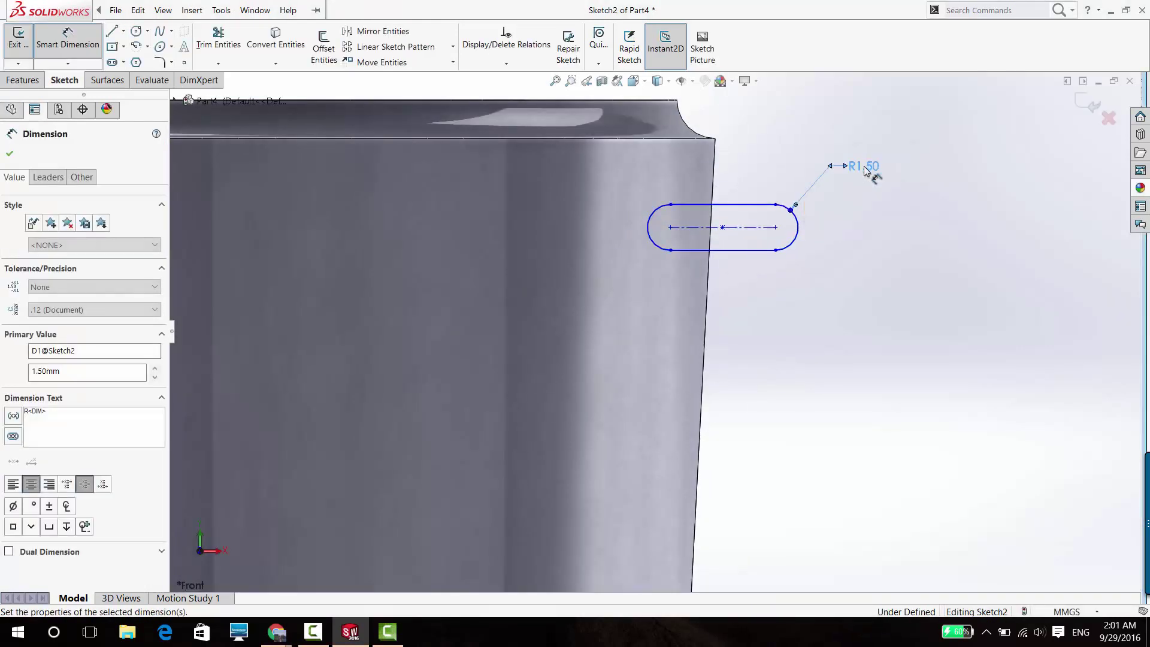
{"action": "left_click", "coordinate": [748, 205]}
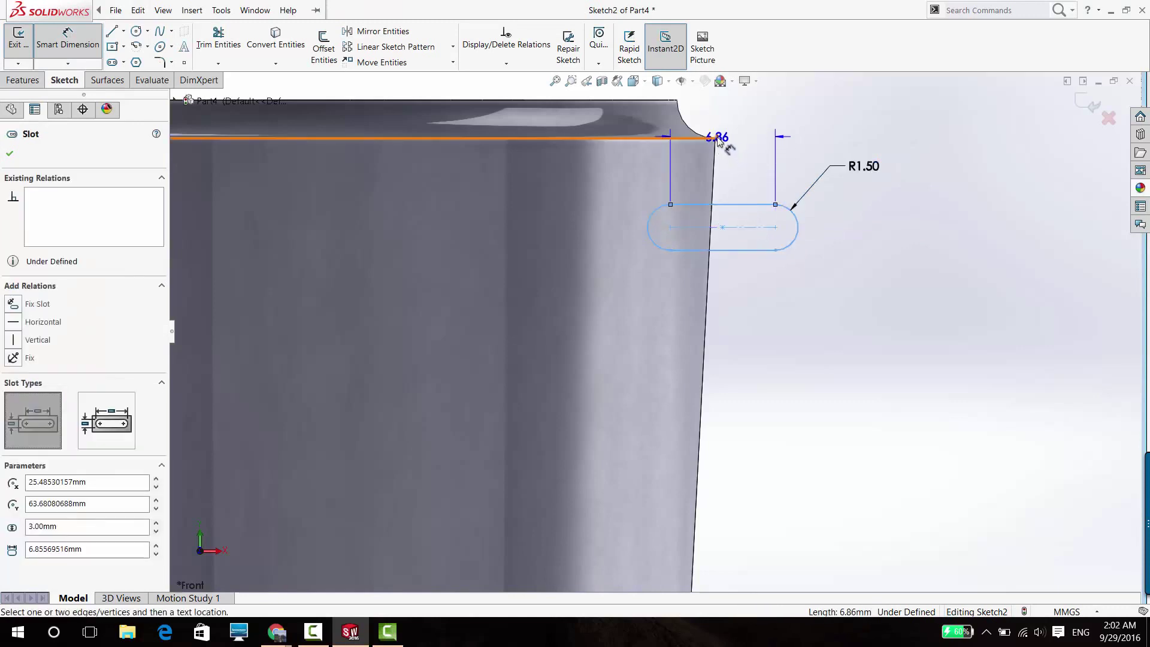
{"action": "left_click", "coordinate": [717, 139]}
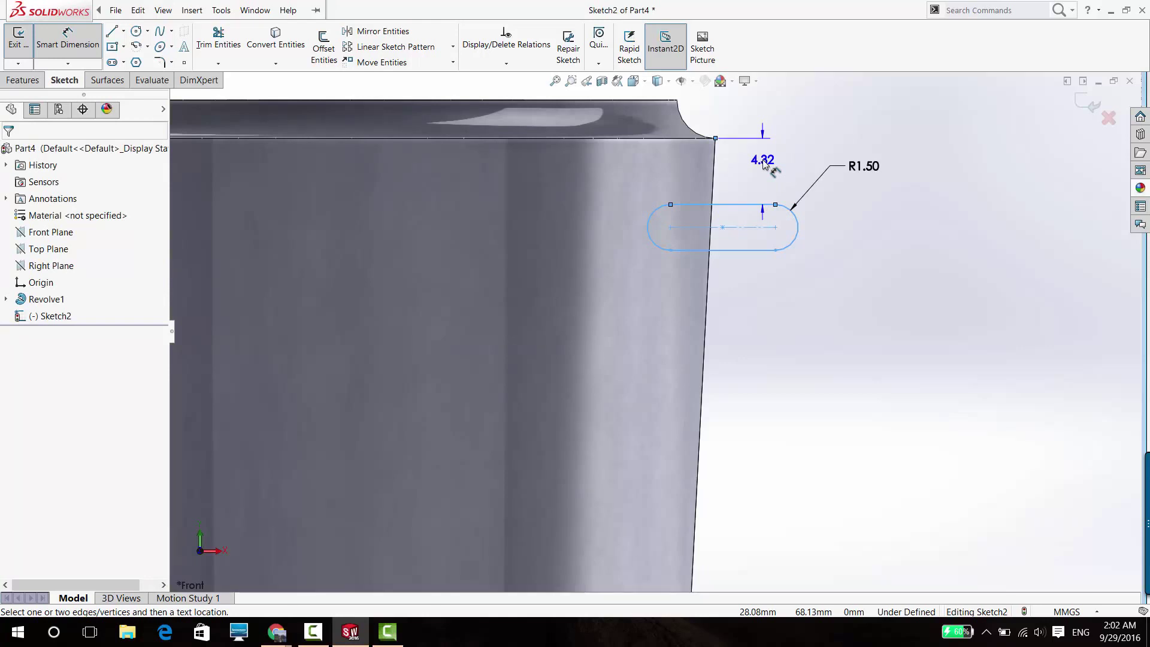
{"action": "left_click", "coordinate": [763, 165]}
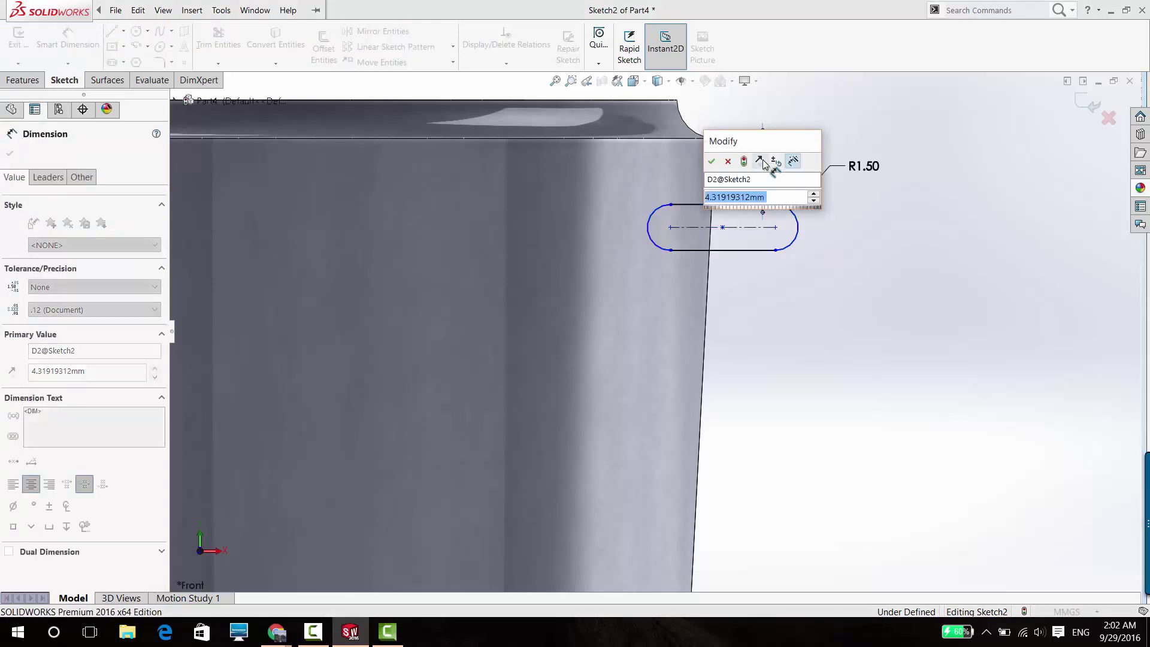
Step: Set the slot 2 mm below the top edge with a 5 mm horizontal offset
{"action": "type", "text": "2"}
{"action": "key", "text": "Return"}
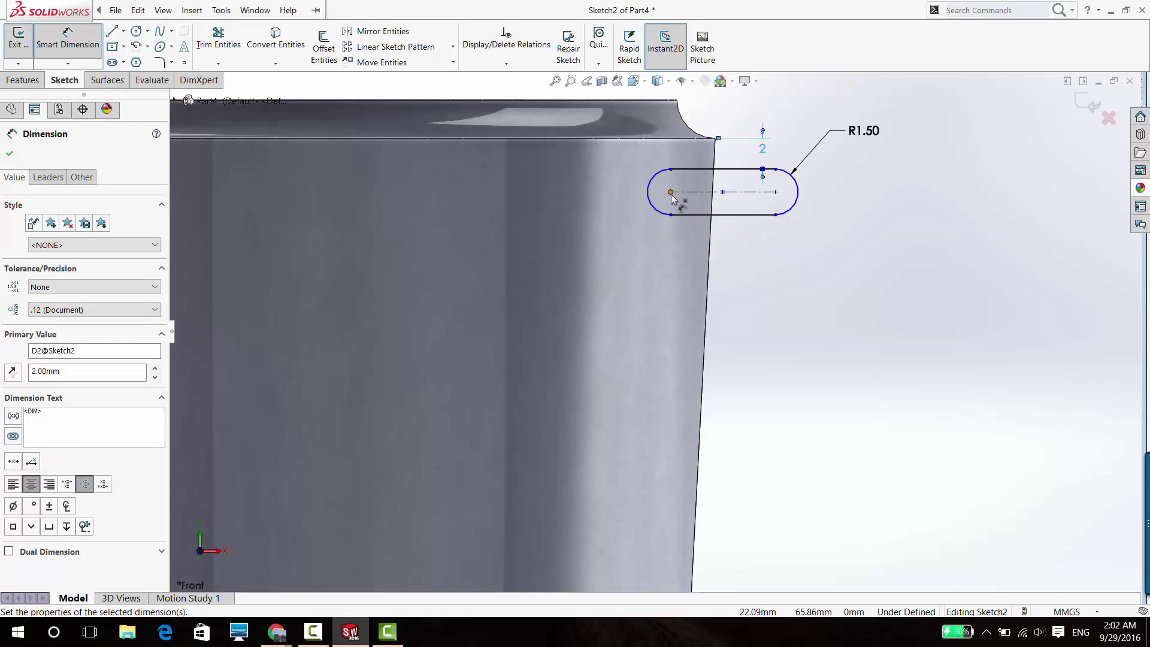
{"action": "left_click", "coordinate": [709, 169]}
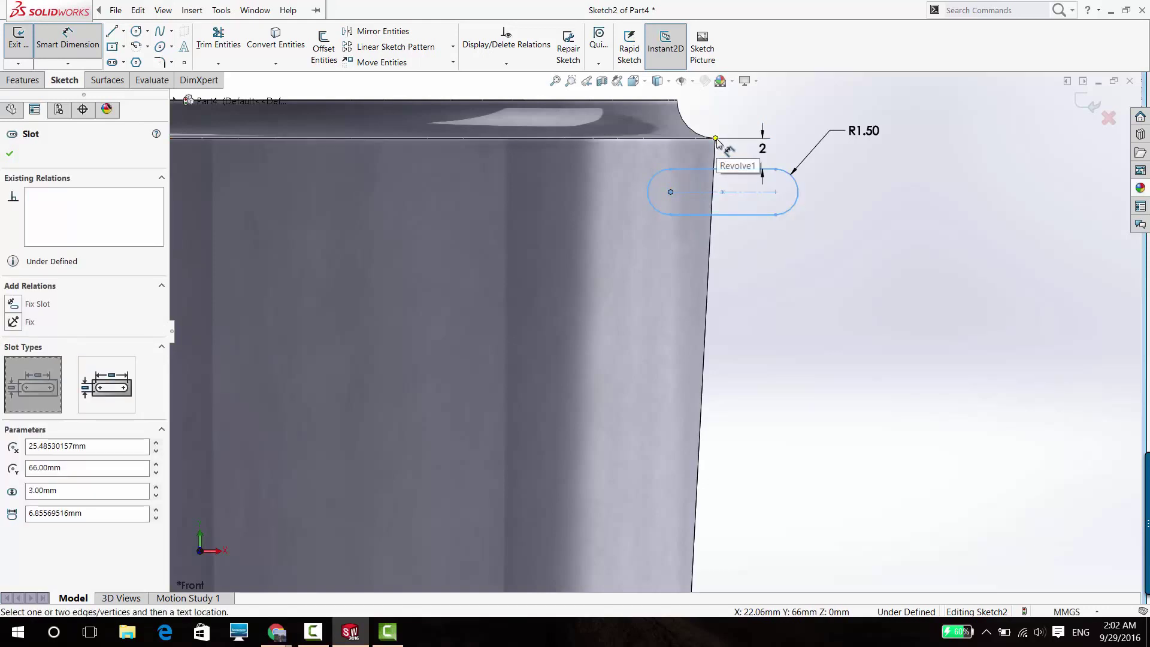
{"action": "left_click", "coordinate": [716, 138]}
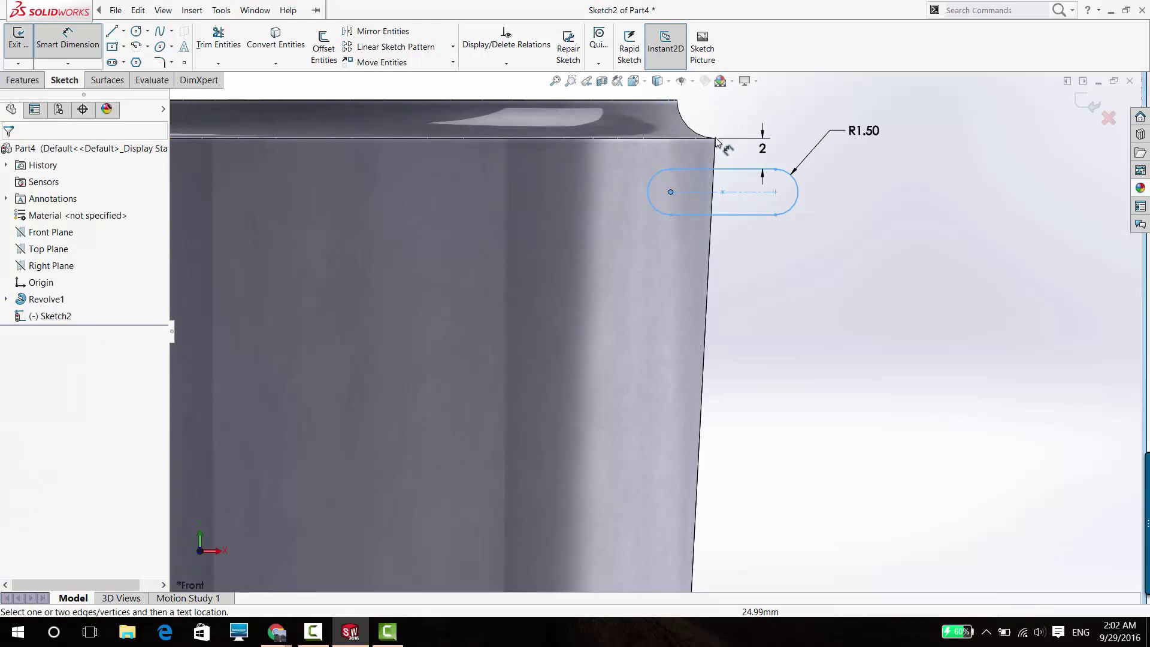
{"action": "left_click", "coordinate": [670, 192]}
{"action": "scroll", "coordinate": [659, 287], "scroll_direction": "up", "scroll_amount": 2}
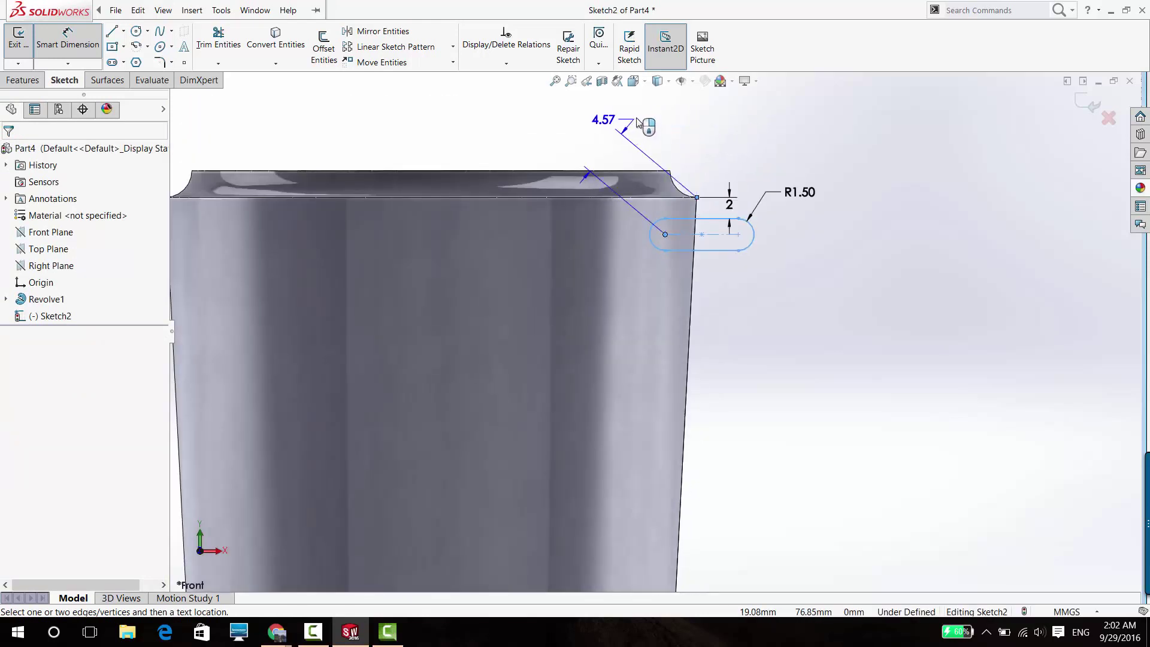
{"action": "left_click", "coordinate": [682, 103]}
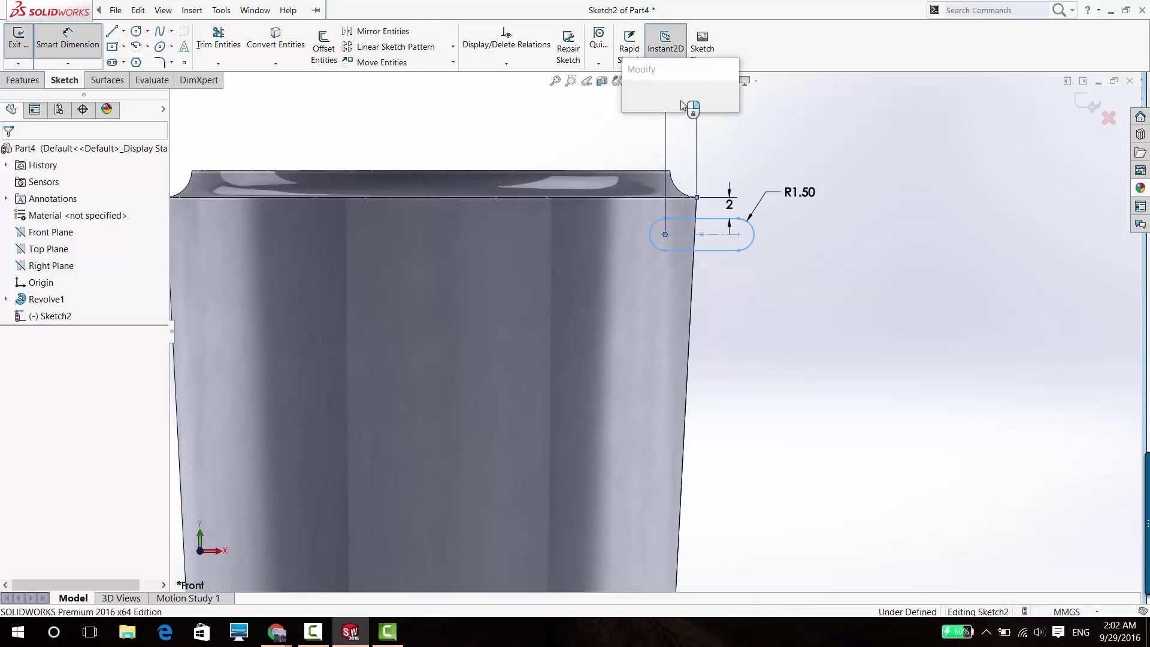
{"action": "type", "text": "5"}
{"action": "key", "text": "Return"}
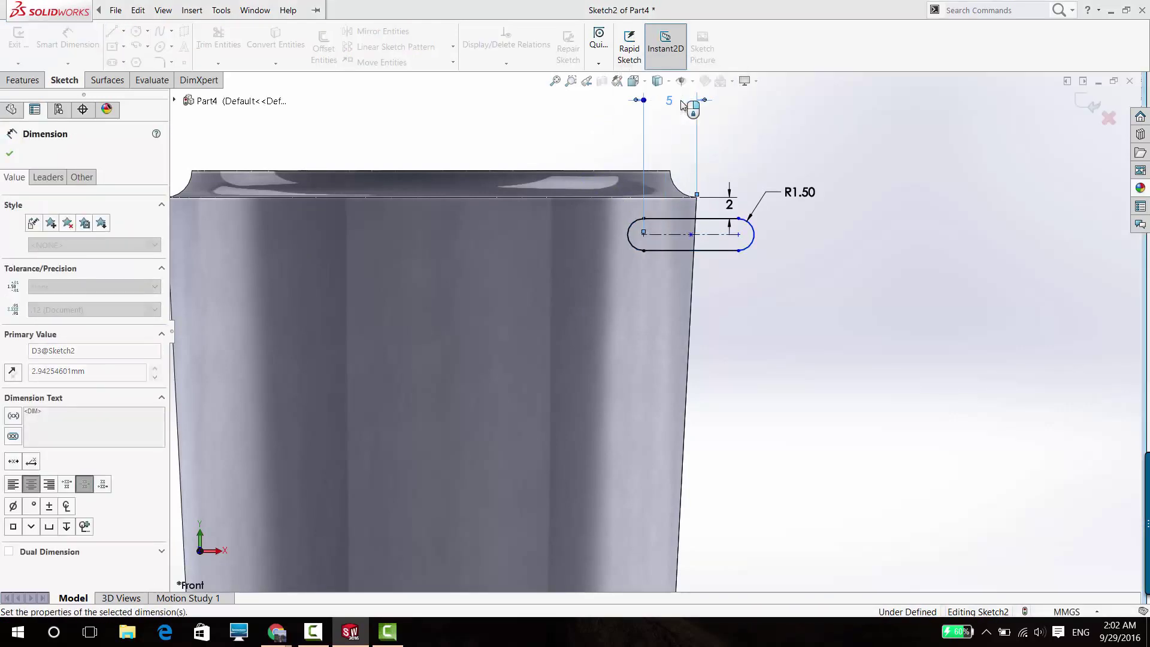
Step: Orbit the model, then face it straight on in Front view
{"action": "mouse_move", "coordinate": [756, 243]}
{"action": "middle_mouse_down"}
{"action": "mouse_move", "coordinate": [777, 354]}
{"action": "mouse_move", "coordinate": [777, 437]}
{"action": "mouse_move", "coordinate": [780, 309]}
{"action": "middle_mouse_up"}
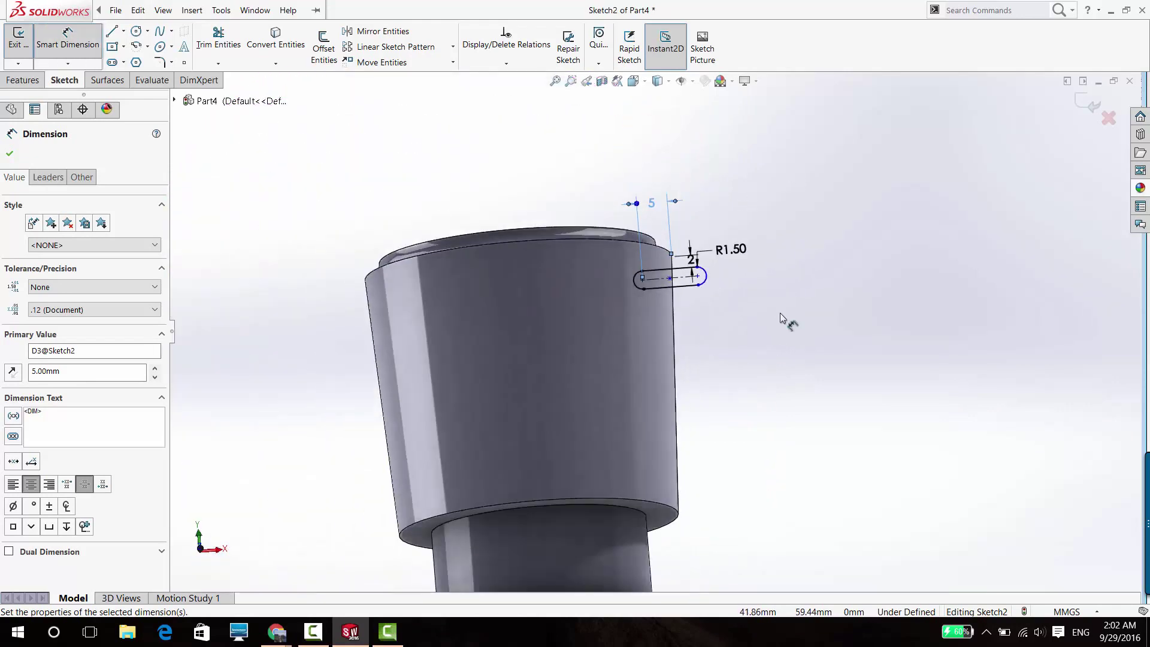
{"action": "mouse_move", "coordinate": [783, 321]}
{"action": "middle_mouse_down"}
{"action": "mouse_move", "coordinate": [763, 367]}
{"action": "mouse_move", "coordinate": [770, 327]}
{"action": "mouse_move", "coordinate": [731, 385]}
{"action": "middle_mouse_up"}
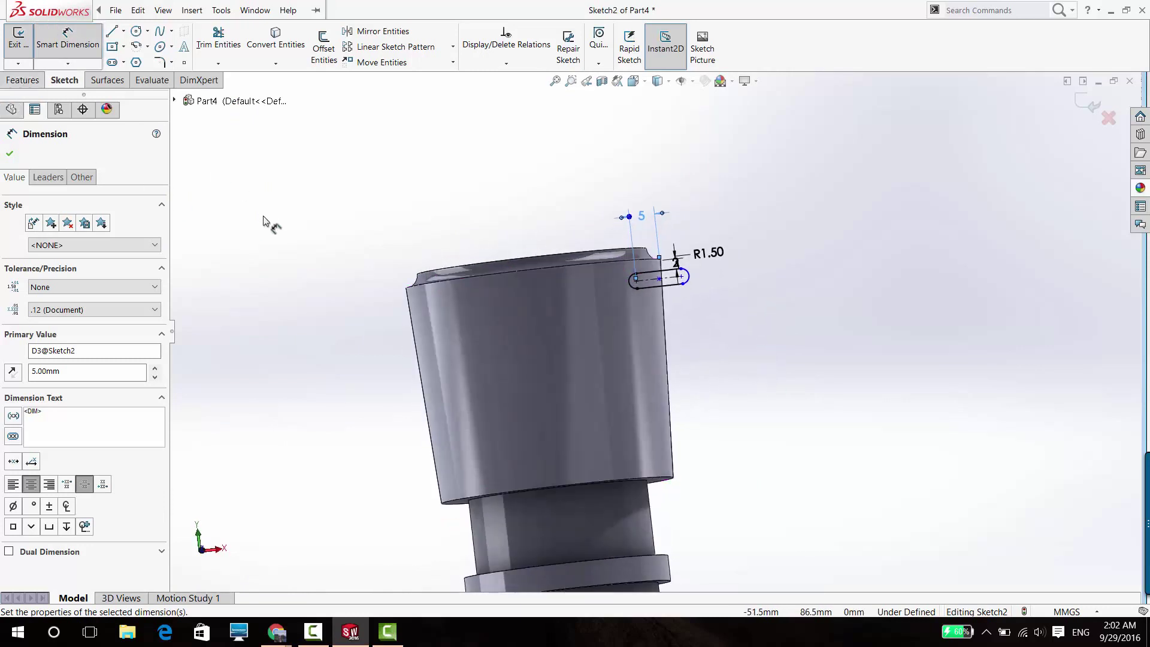
{"action": "key", "text": "ctrl+1"}
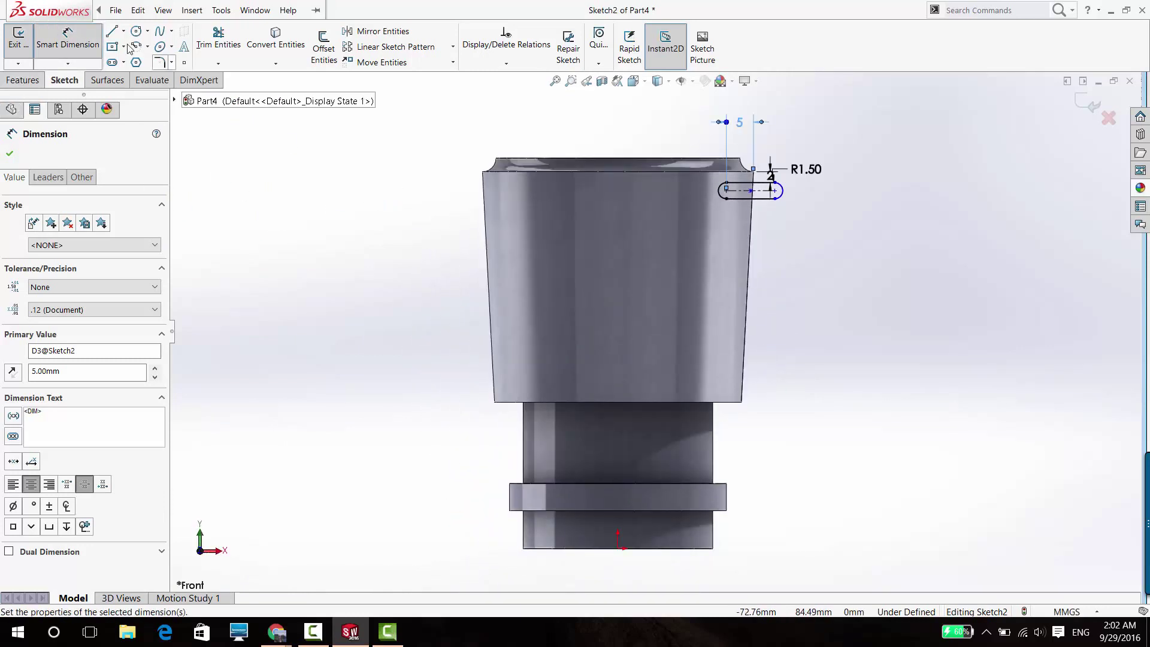
{"action": "left_click", "coordinate": [124, 32]}
Step: Draw a vertical centerline through the part and revolve-cut the slot sketch around it
{"action": "left_click", "coordinate": [144, 62]}
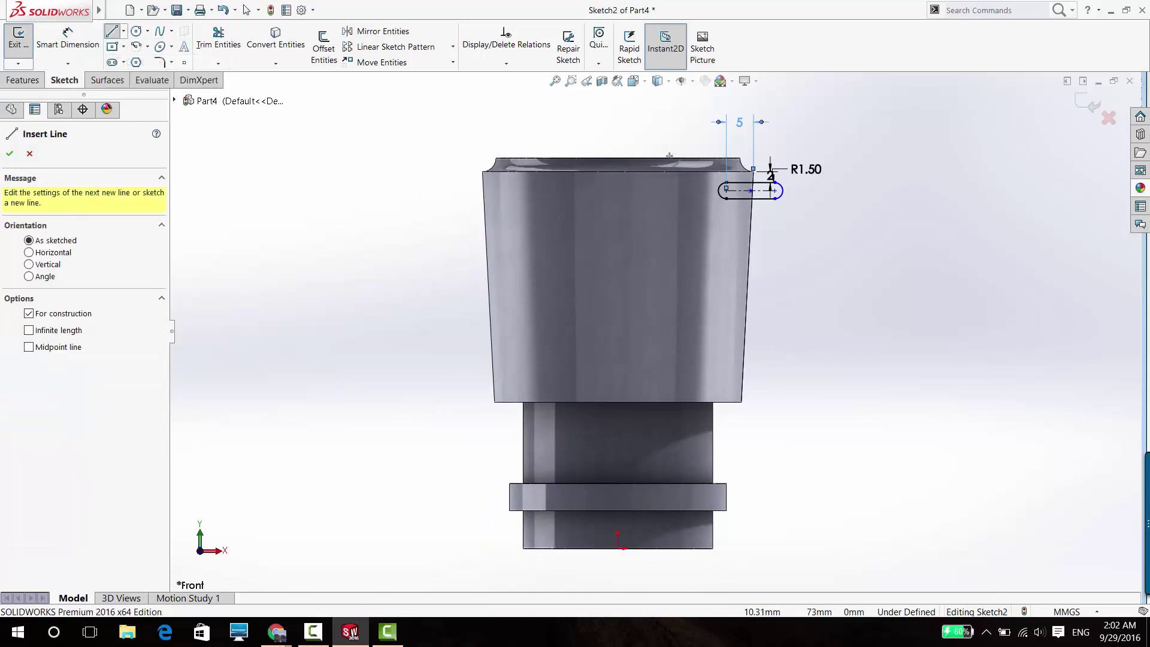
{"action": "left_click", "coordinate": [617, 158]}
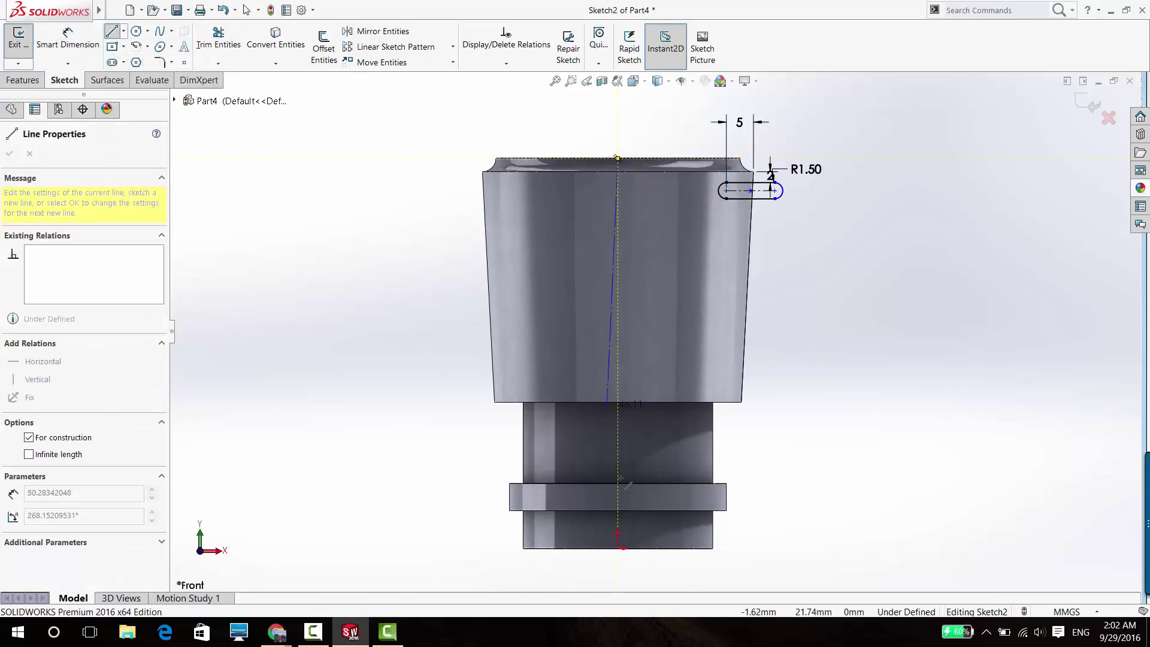
{"action": "left_click", "coordinate": [618, 548]}
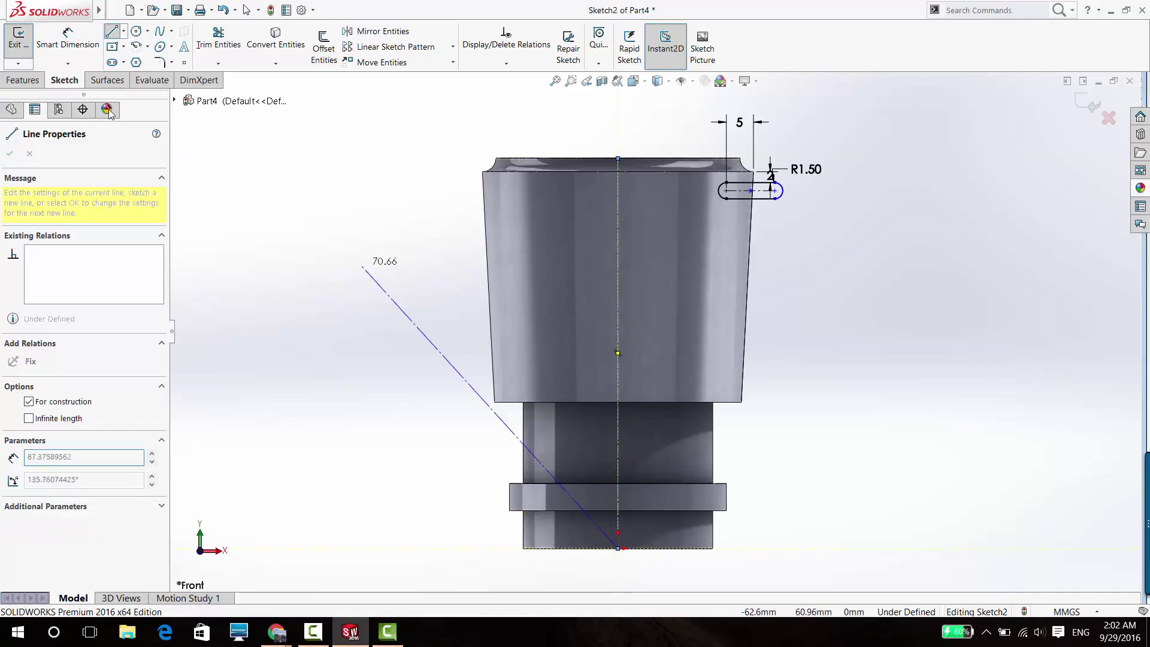
{"action": "left_click", "coordinate": [27, 81]}
{"action": "left_click", "coordinate": [294, 43]}
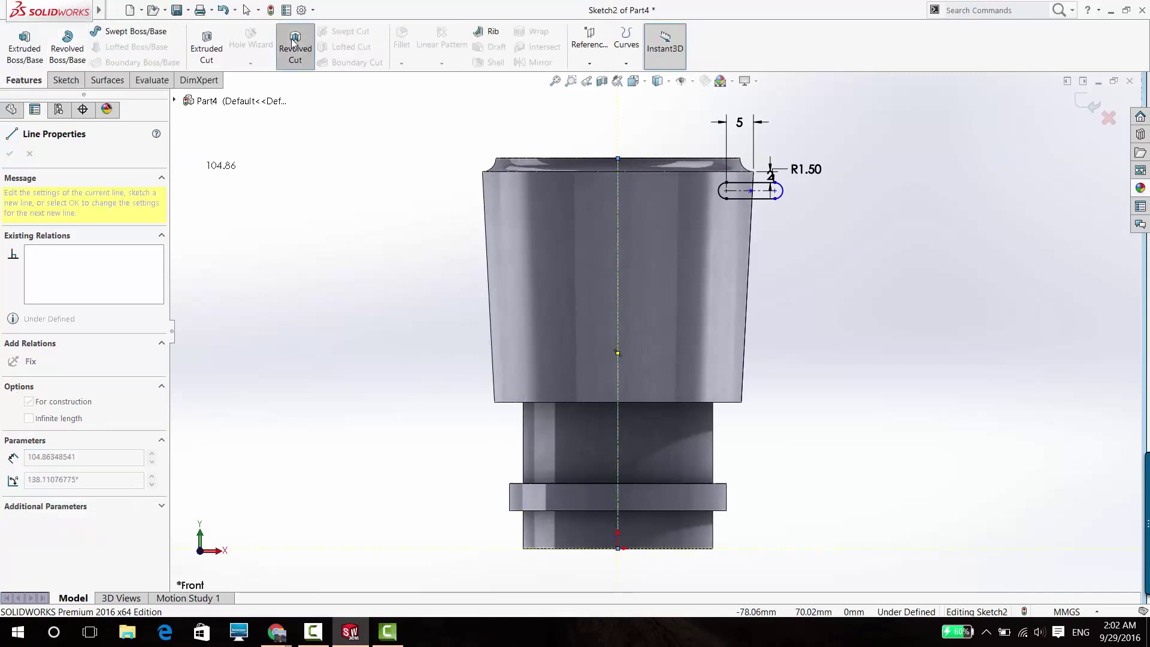
{"action": "left_click", "coordinate": [9, 154]}
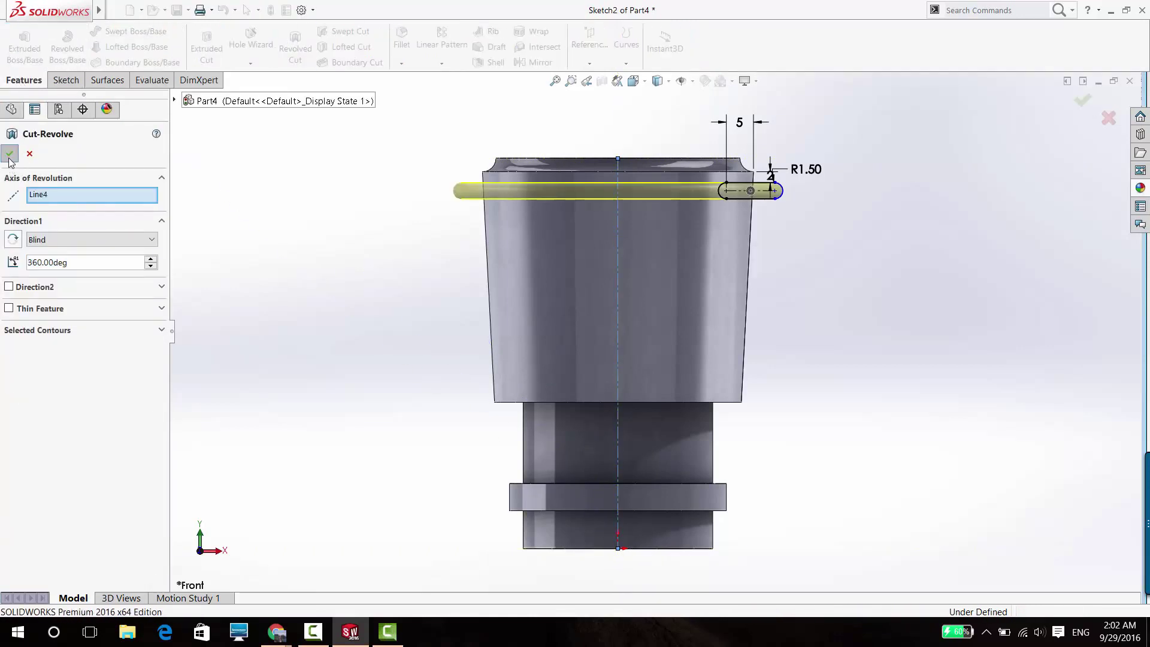
Step: Inspect the new groove and review its sketch dimensions
{"action": "mouse_move", "coordinate": [300, 237]}
{"action": "middle_mouse_down"}
{"action": "mouse_move", "coordinate": [329, 295]}
{"action": "mouse_move", "coordinate": [311, 218]}
{"action": "mouse_move", "coordinate": [316, 241]}
{"action": "middle_mouse_up"}
{"action": "left_click", "coordinate": [6, 316]}
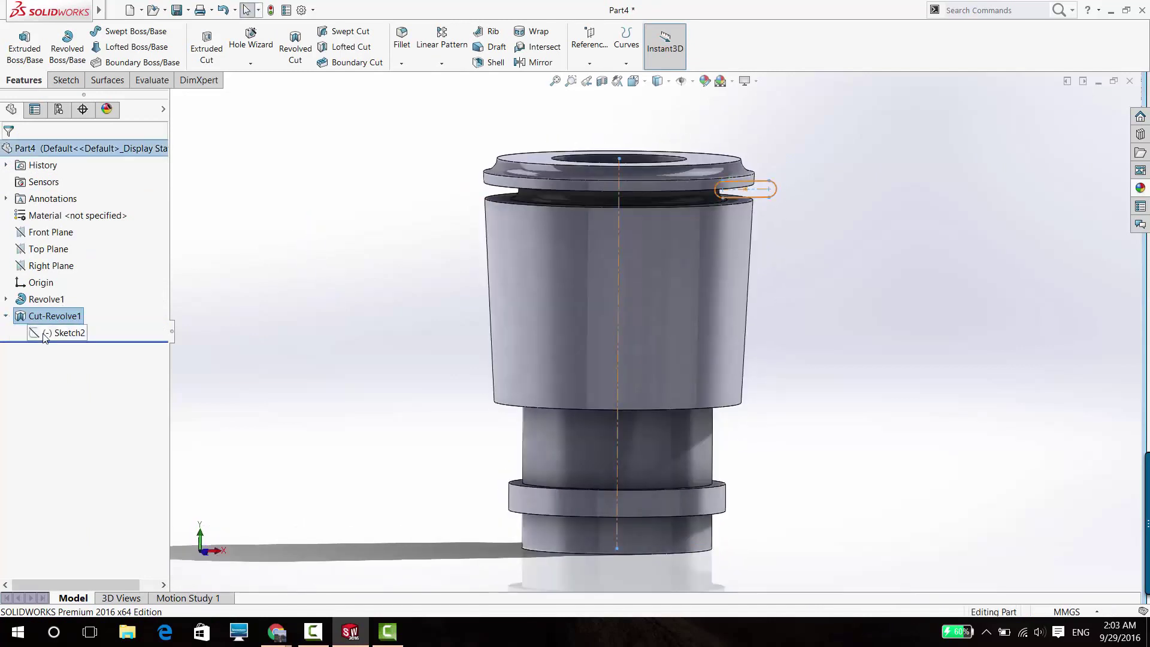
{"action": "left_click", "coordinate": [63, 333]}
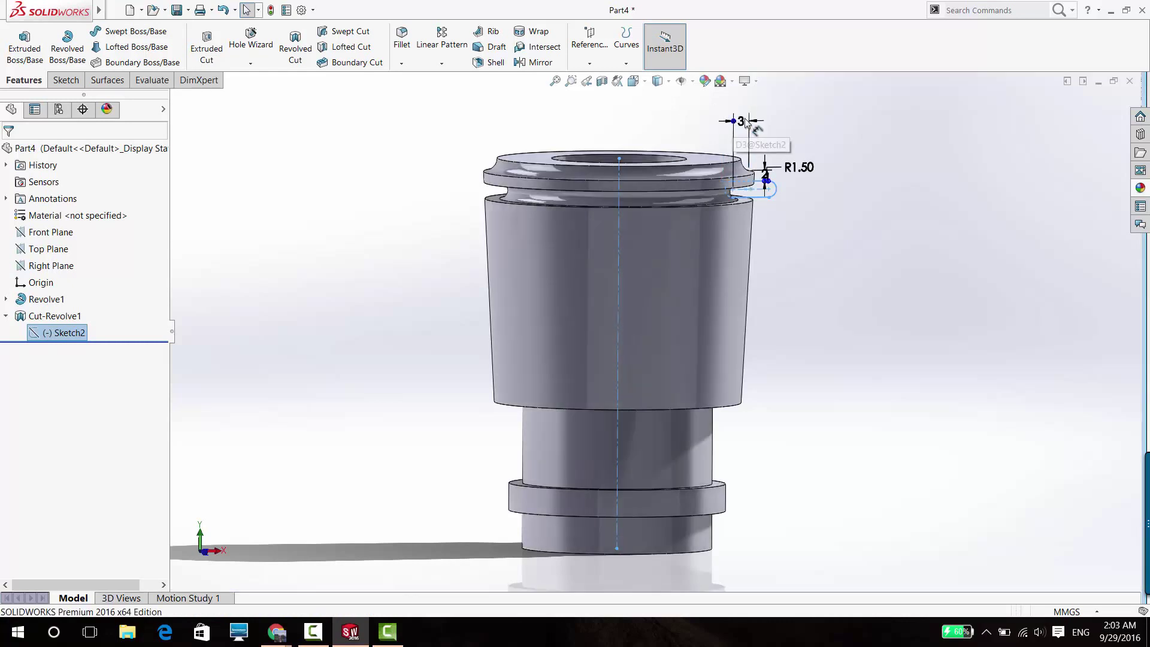
{"action": "left_click", "coordinate": [756, 240]}
{"action": "middle_click_drag", "start_coordinate": [758, 246], "coordinate": [762, 200]}
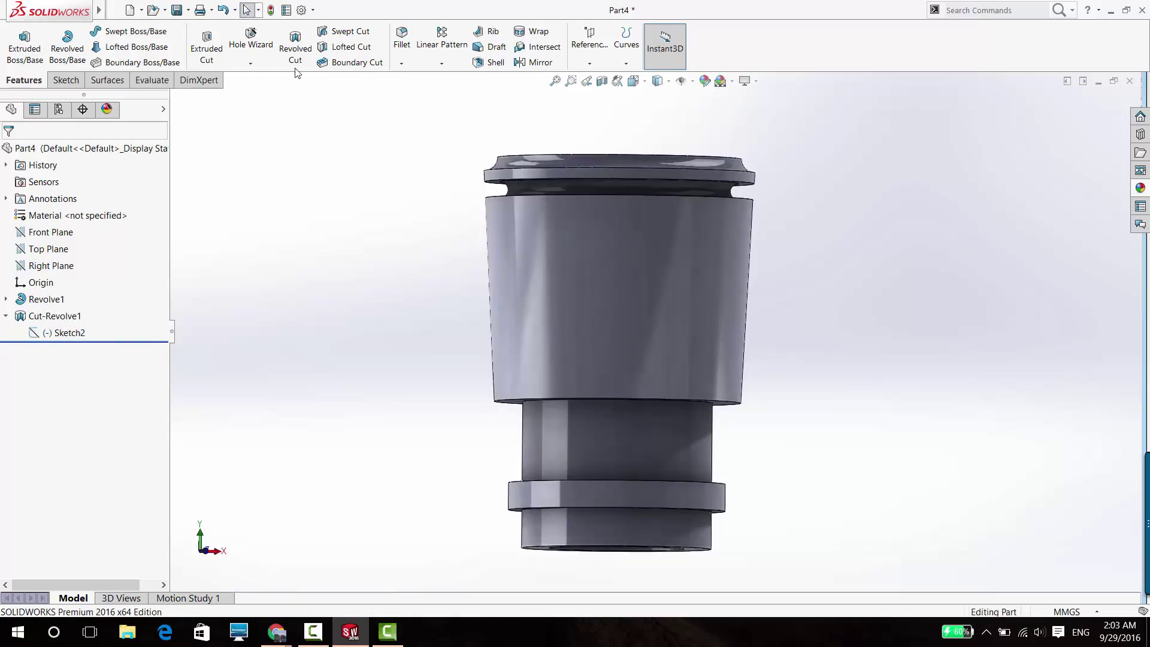
Step: Show the temporary axes through the part
{"action": "middle_click_drag", "start_coordinate": [390, 167], "coordinate": [433, 206]}
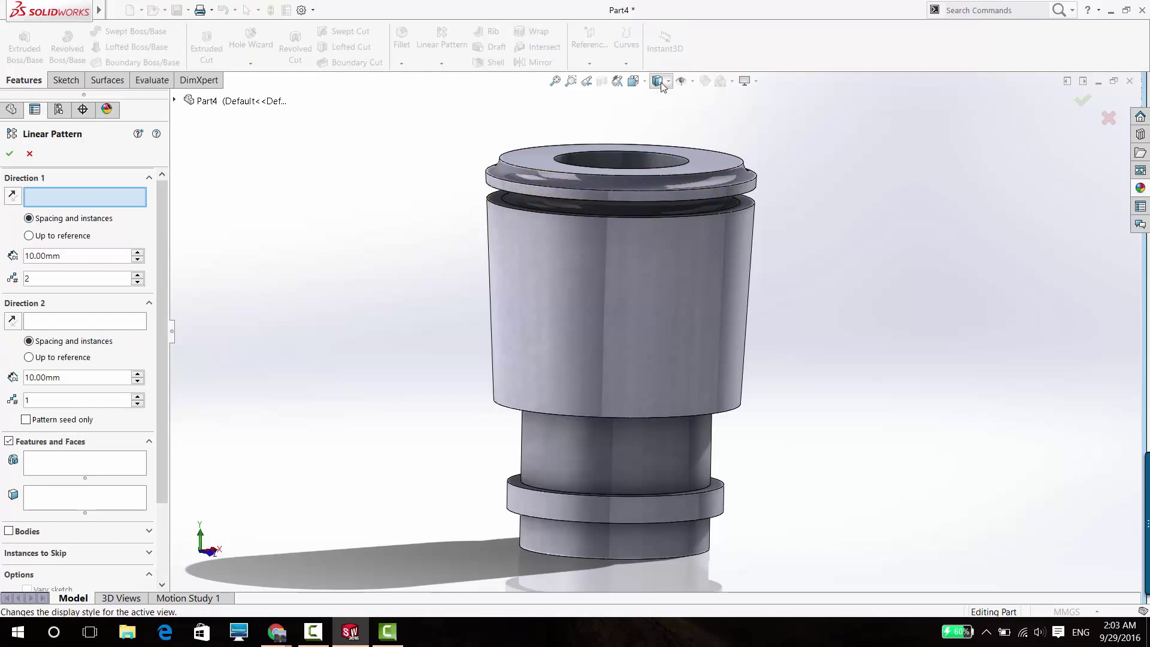
{"action": "left_click", "coordinate": [691, 82]}
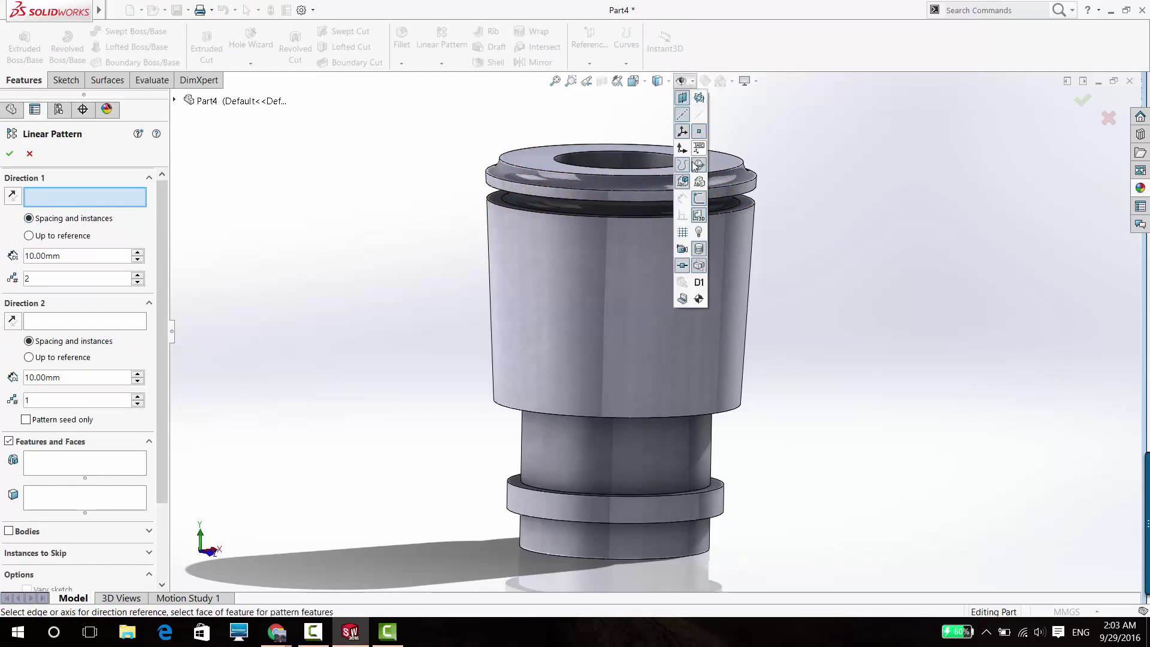
{"action": "left_click", "coordinate": [696, 116]}
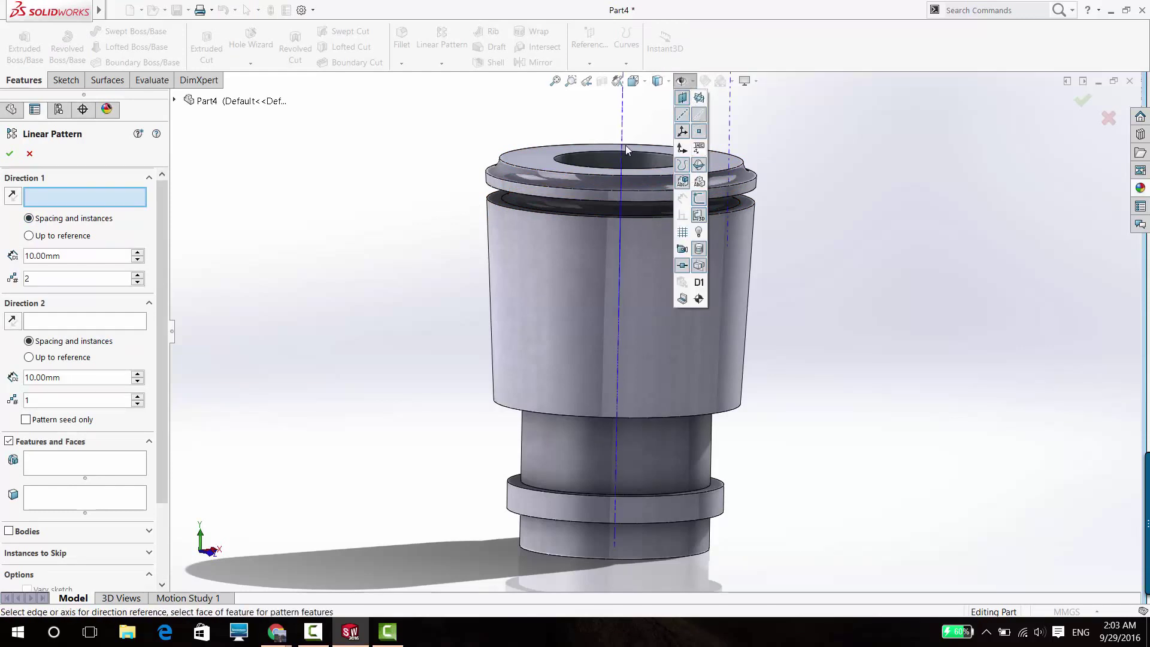
{"action": "left_click", "coordinate": [121, 198]}
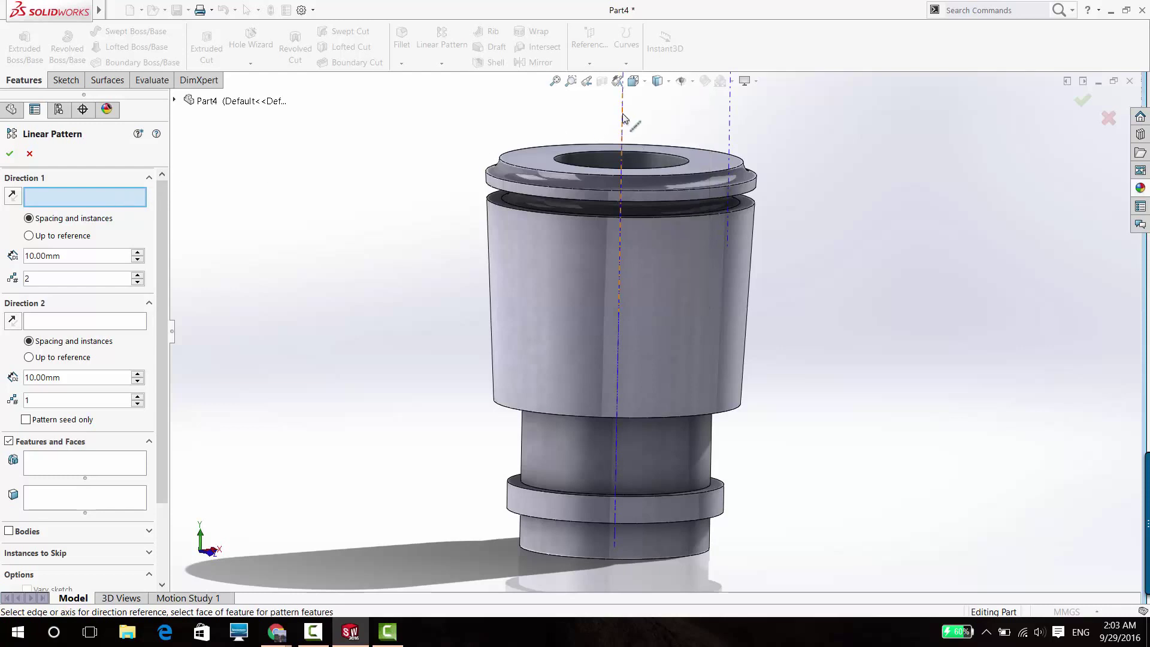
Step: Linear-pattern Cut-Revolve1 along the central axis at 3 mm spacing with 12 copies
{"action": "left_click", "coordinate": [624, 132]}
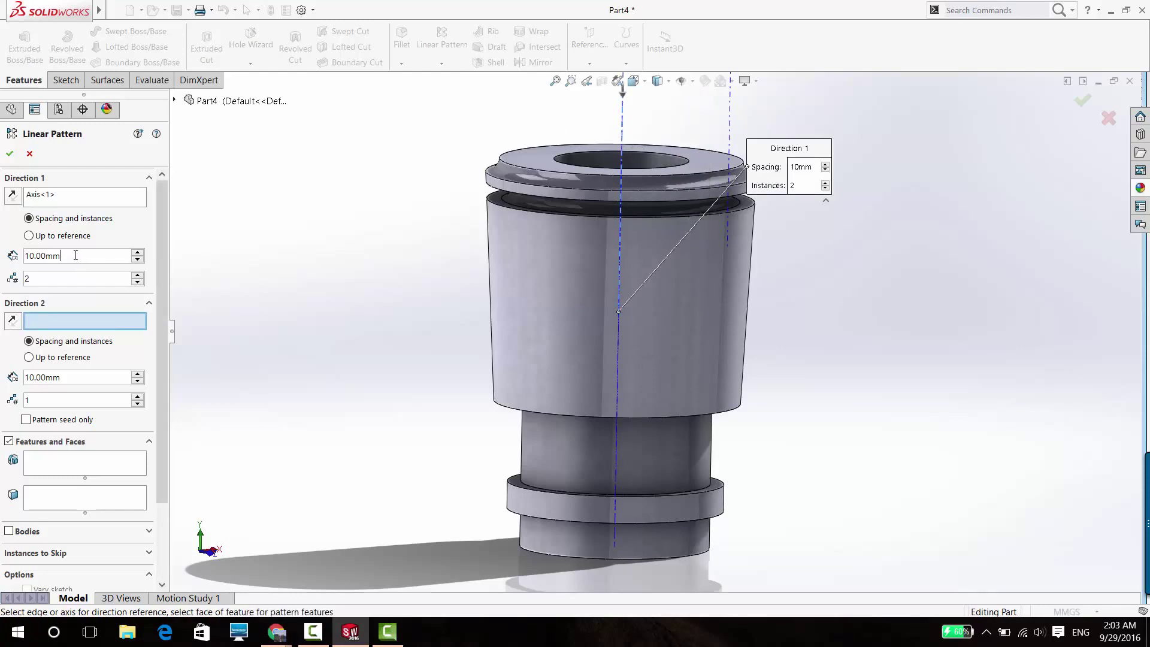
{"action": "type", "text": "3"}
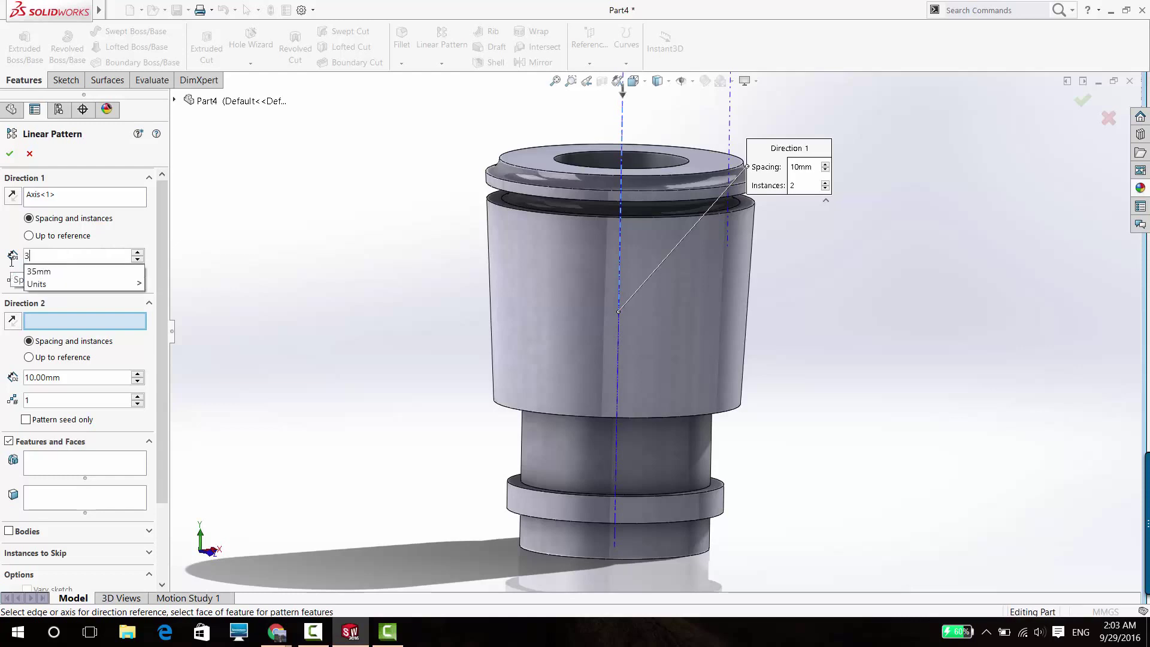
{"action": "key", "text": "Return"}
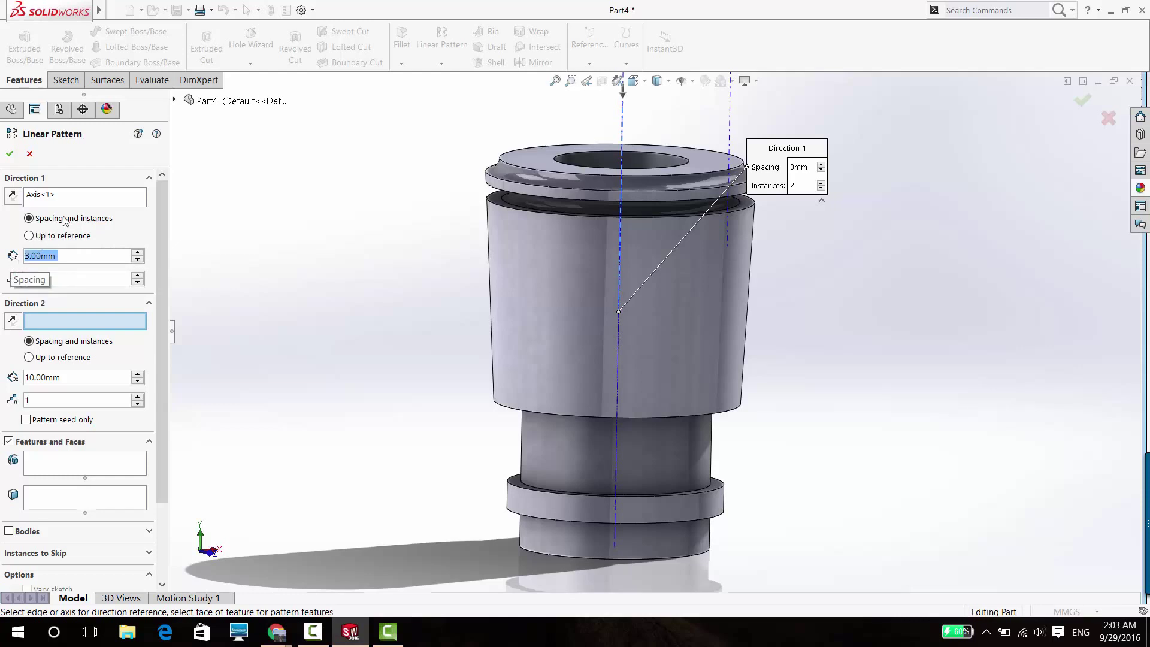
{"action": "left_click", "coordinate": [100, 281]}
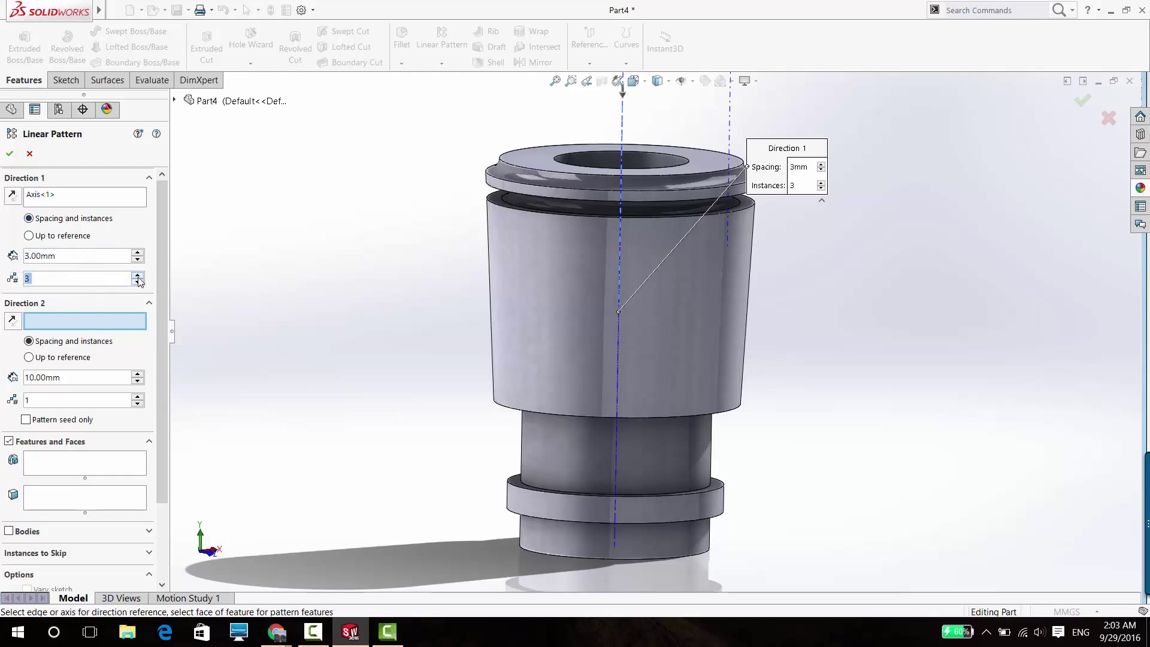
{"action": "left_click", "coordinate": [83, 465]}
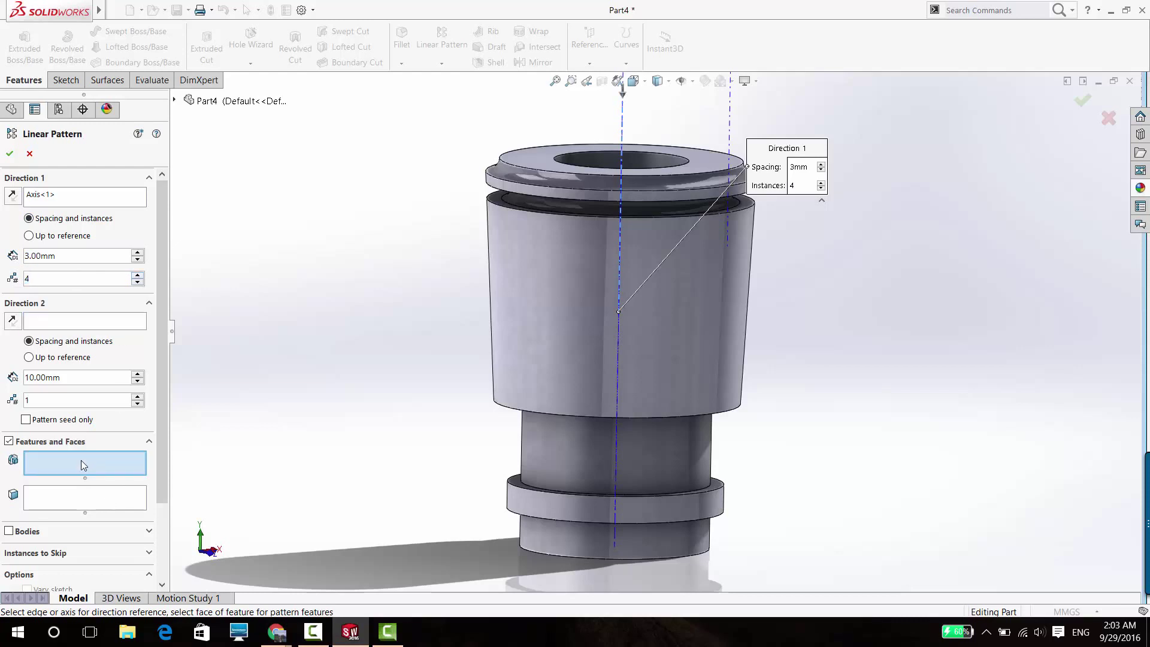
{"action": "left_click", "coordinate": [174, 100]}
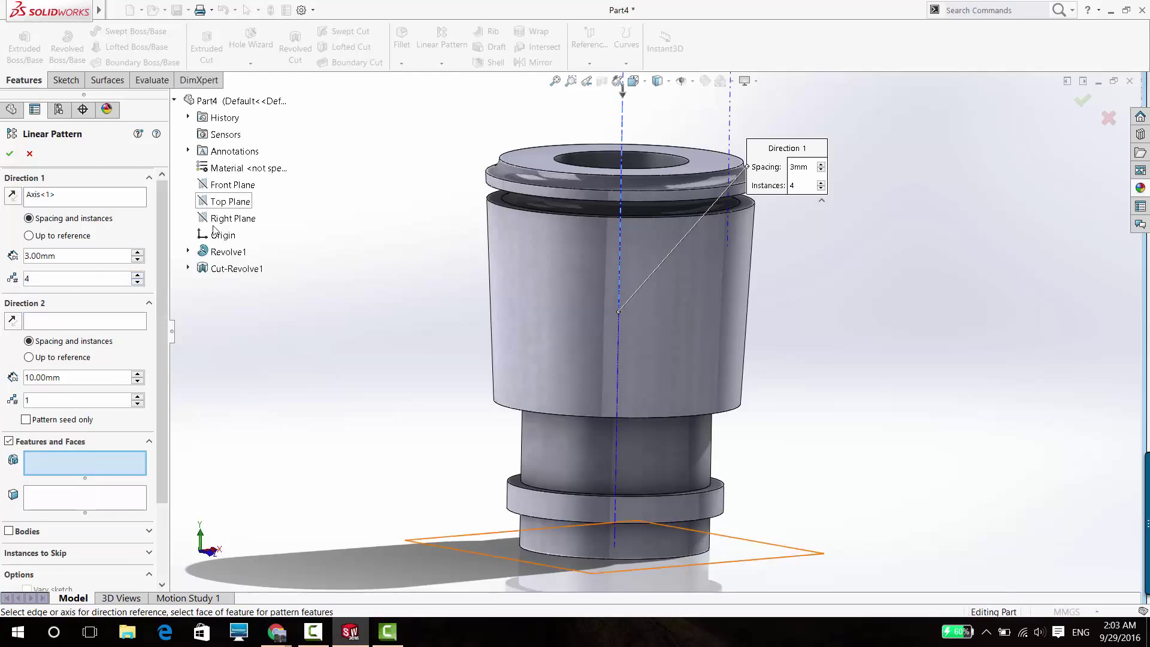
{"action": "left_click", "coordinate": [221, 268]}
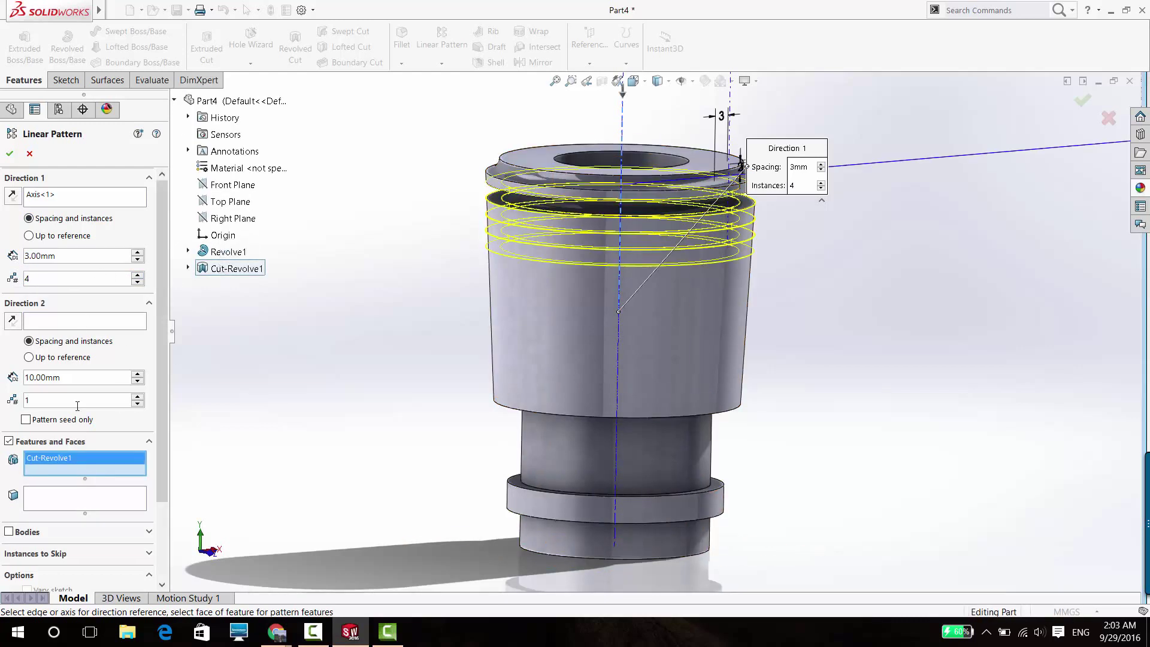
{"action": "left_click", "coordinate": [142, 276]}
{"action": "left_click", "coordinate": [142, 276]}
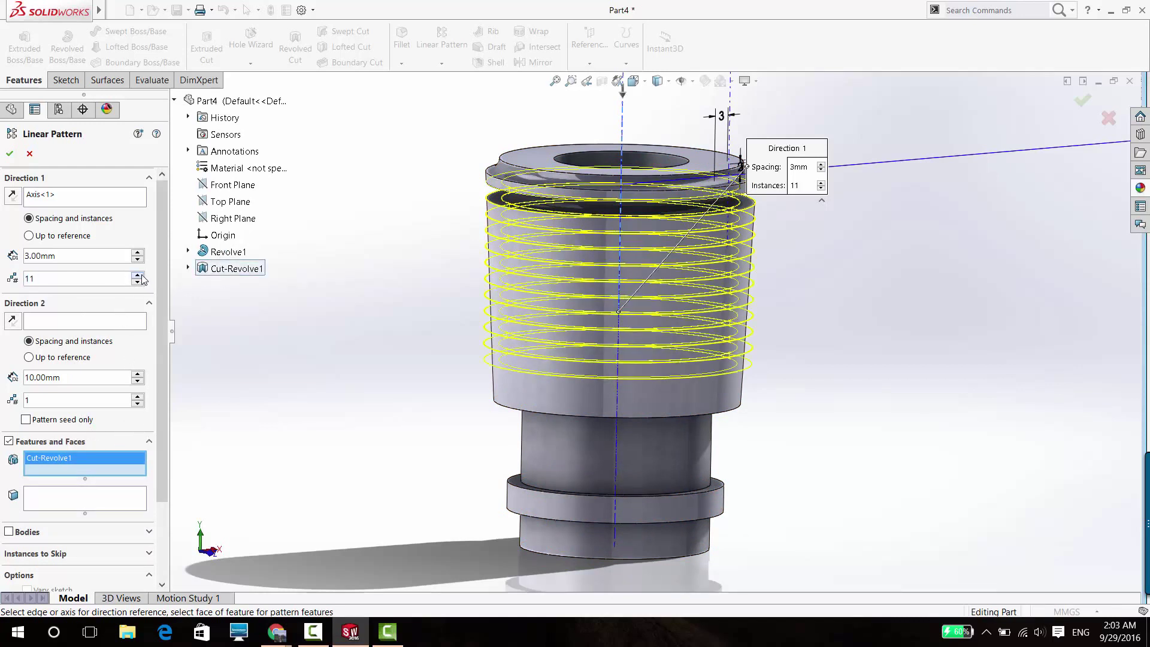
{"action": "left_click", "coordinate": [141, 276]}
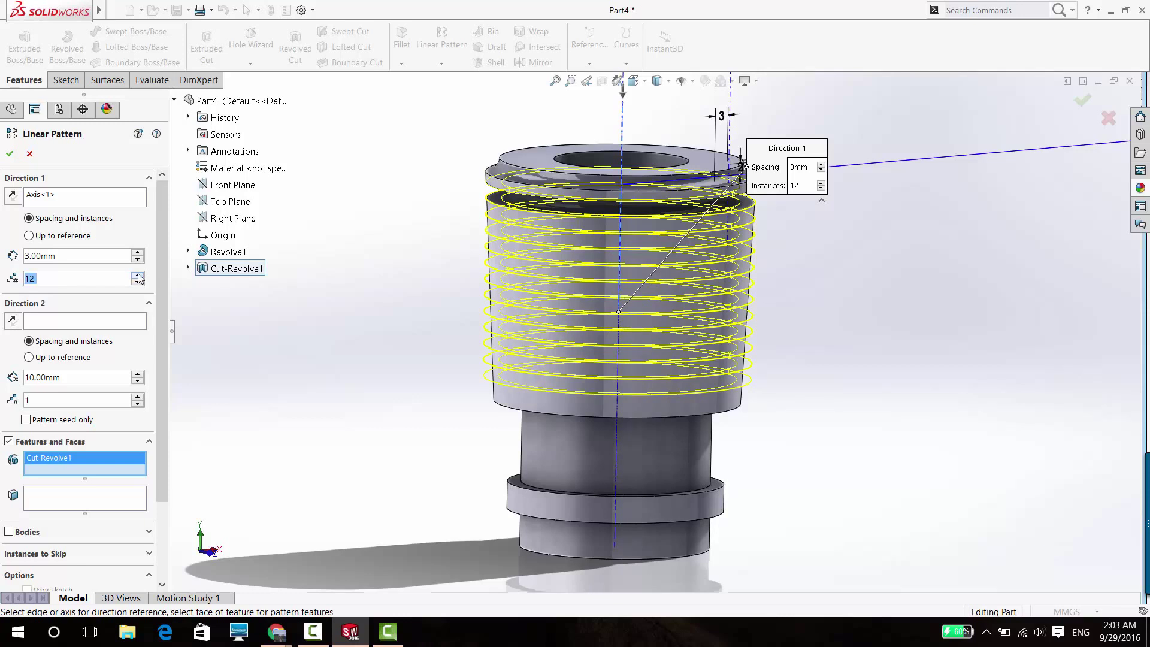
{"action": "left_click", "coordinate": [10, 157]}
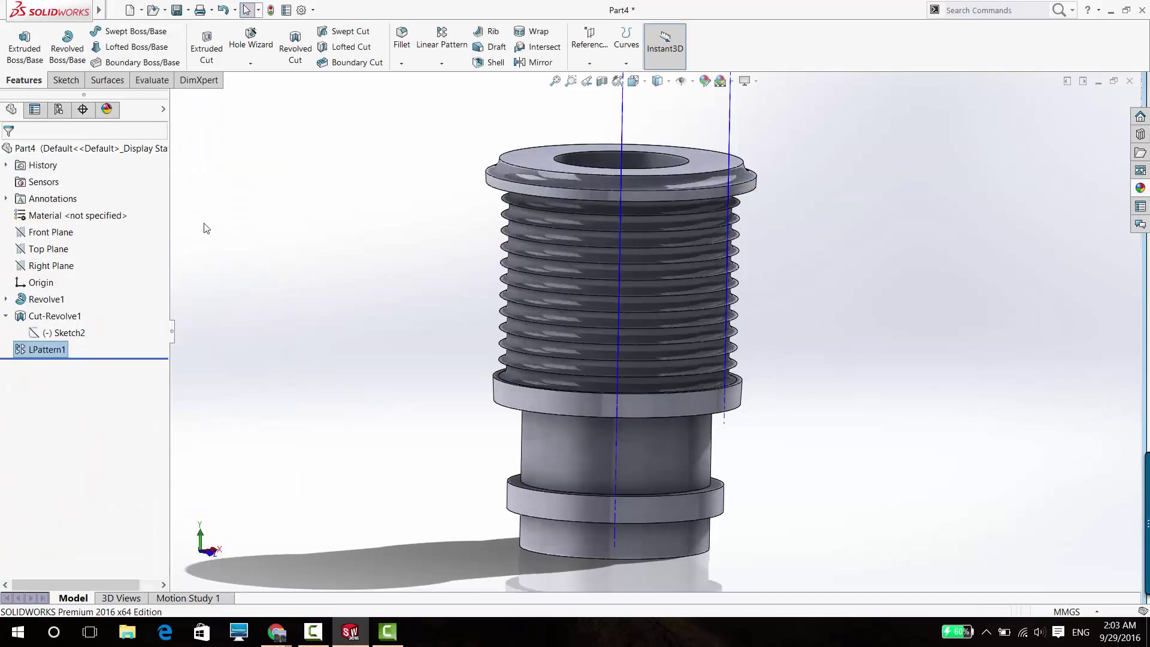
Step: Edit the groove pattern to 5 mm spacing and 8 instances
{"action": "right_click", "coordinate": [43, 353]}
{"action": "left_click", "coordinate": [51, 317]}
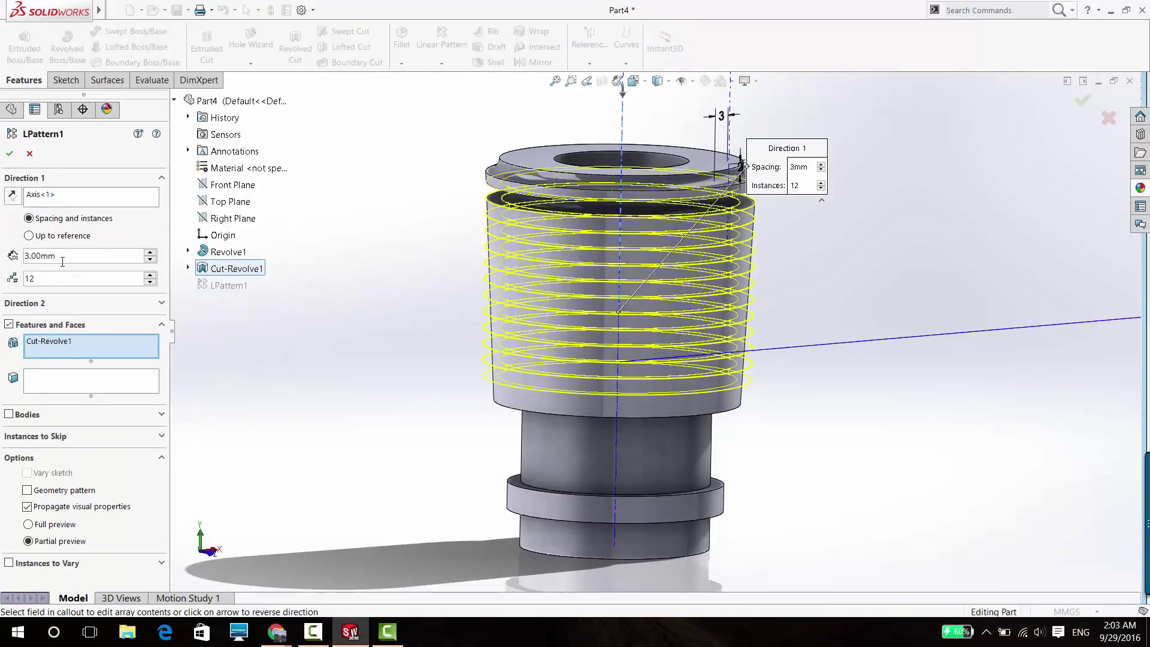
{"action": "left_click_drag", "start_coordinate": [57, 257], "coordinate": [7, 265]}
{"action": "type", "text": "5"}
{"action": "key", "text": "Return"}
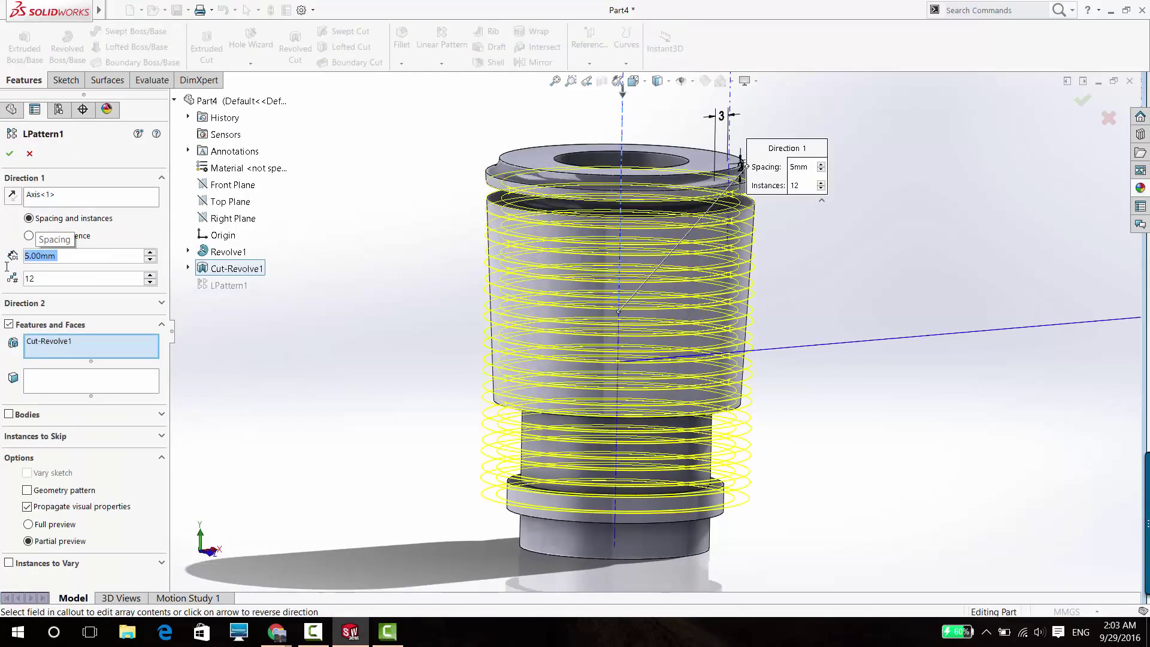
{"action": "left_click_drag", "start_coordinate": [131, 282], "coordinate": [2, 288]}
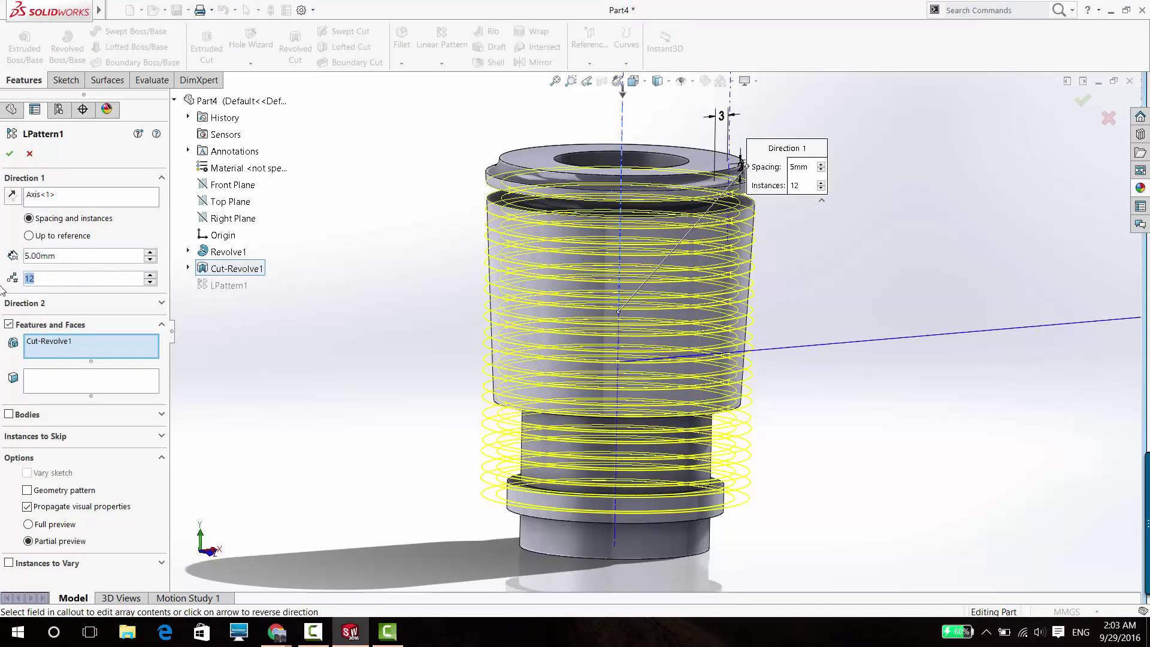
{"action": "type", "text": "8"}
{"action": "key", "text": "Return"}
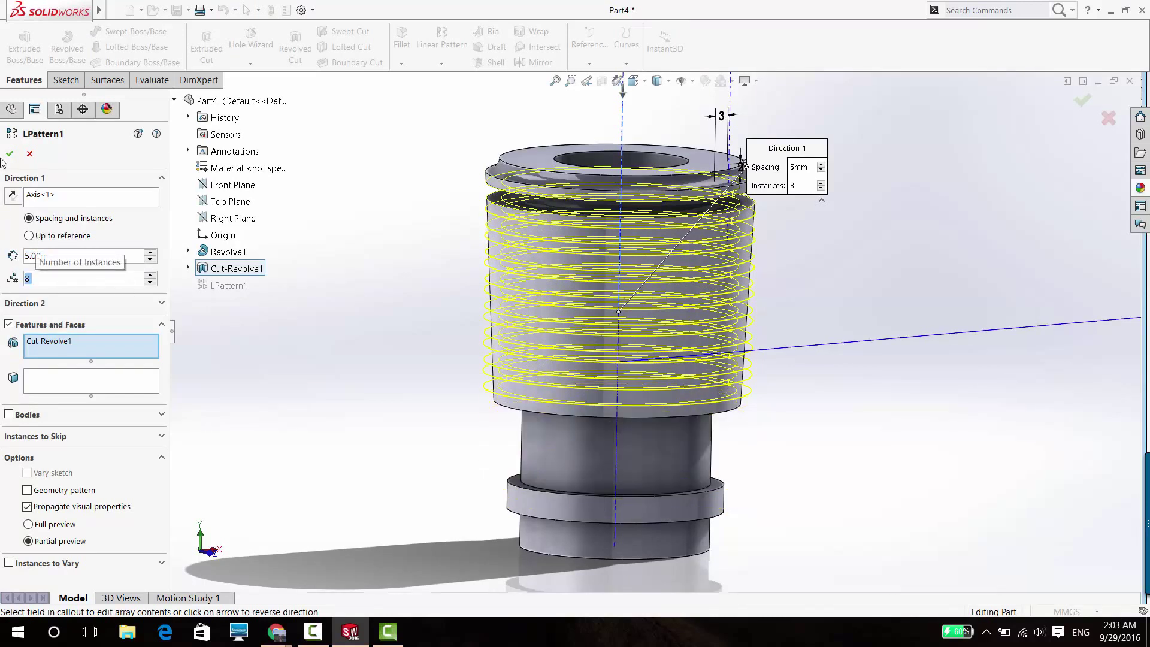
{"action": "left_click", "coordinate": [8, 154]}
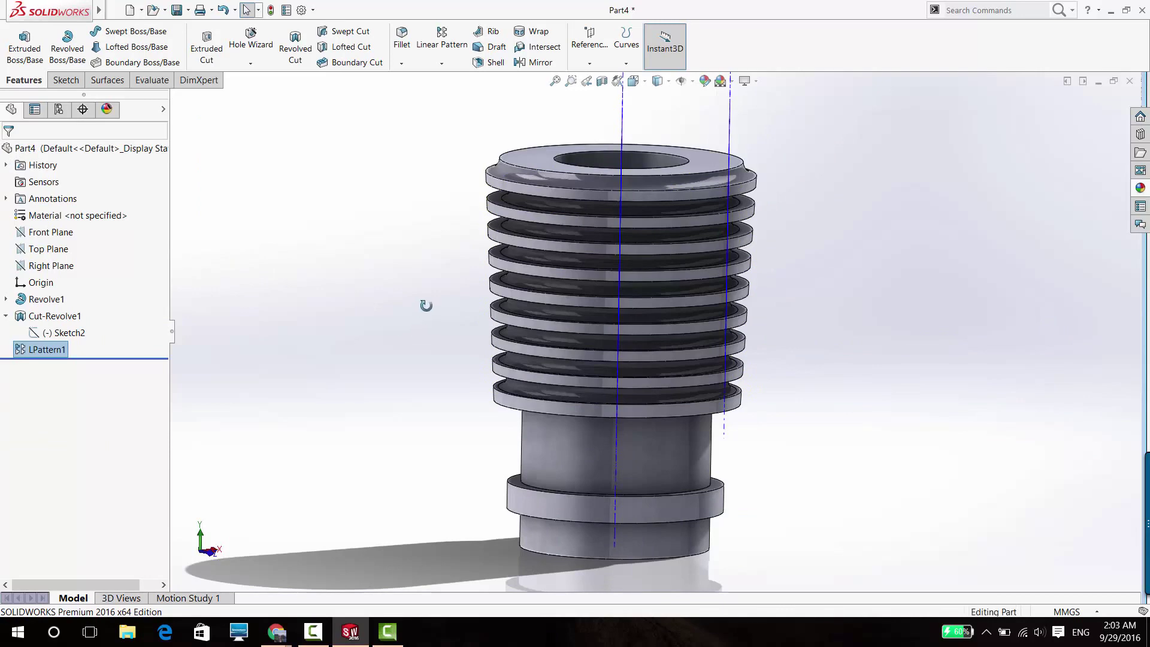
Step: Hide the temporary axes and return to the isometric view
{"action": "middle_click_drag", "start_coordinate": [426, 305], "coordinate": [650, 265]}
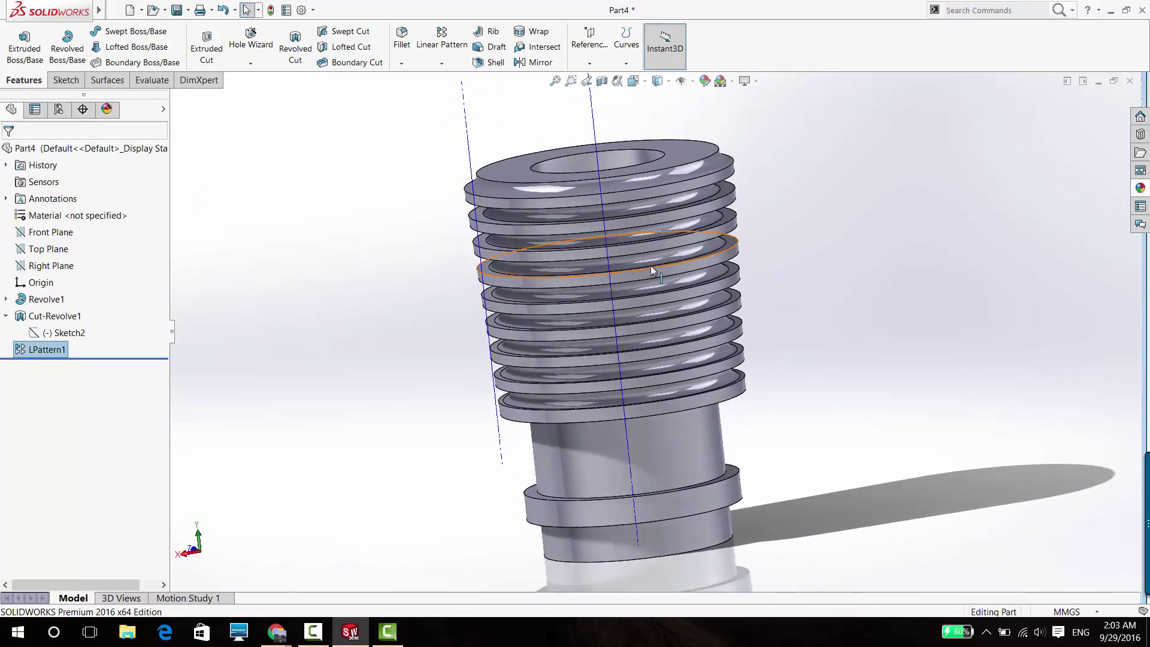
{"action": "left_click", "coordinate": [683, 81]}
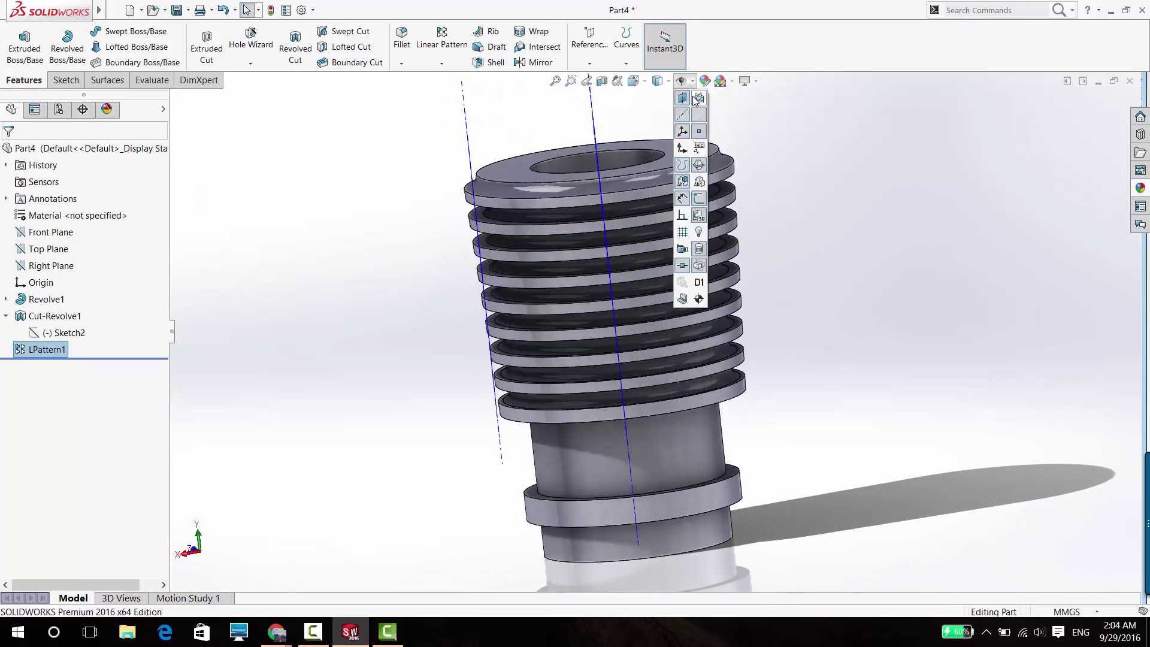
{"action": "left_click", "coordinate": [697, 98]}
{"action": "left_click", "coordinate": [681, 80]}
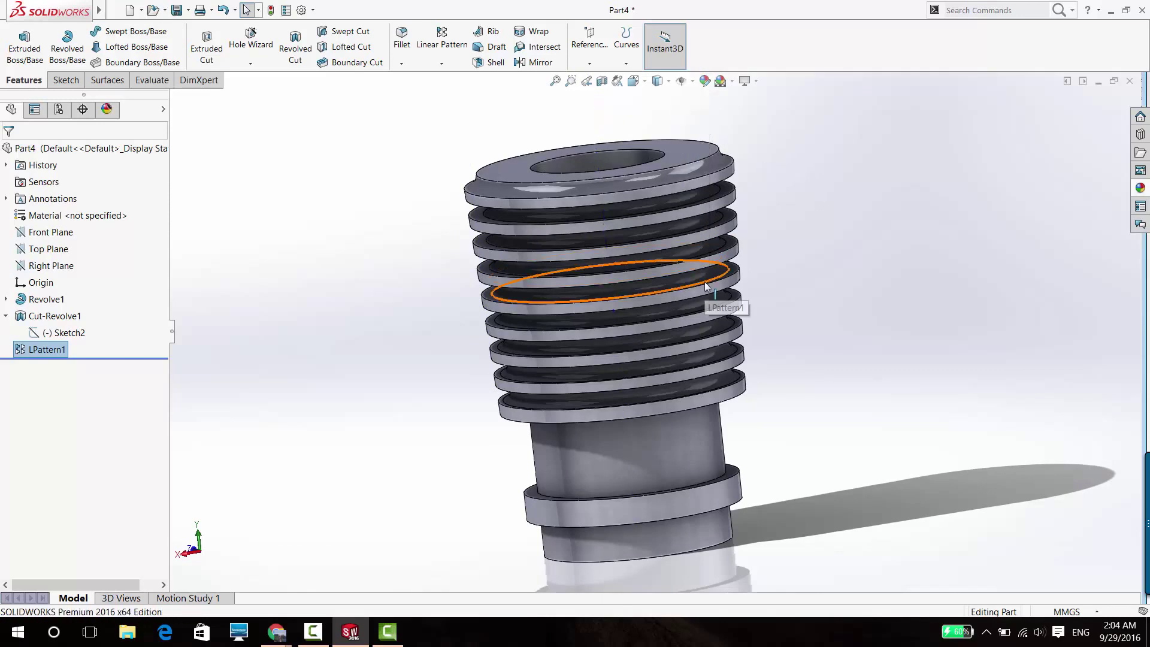
{"action": "key", "text": "ctrl+7"}
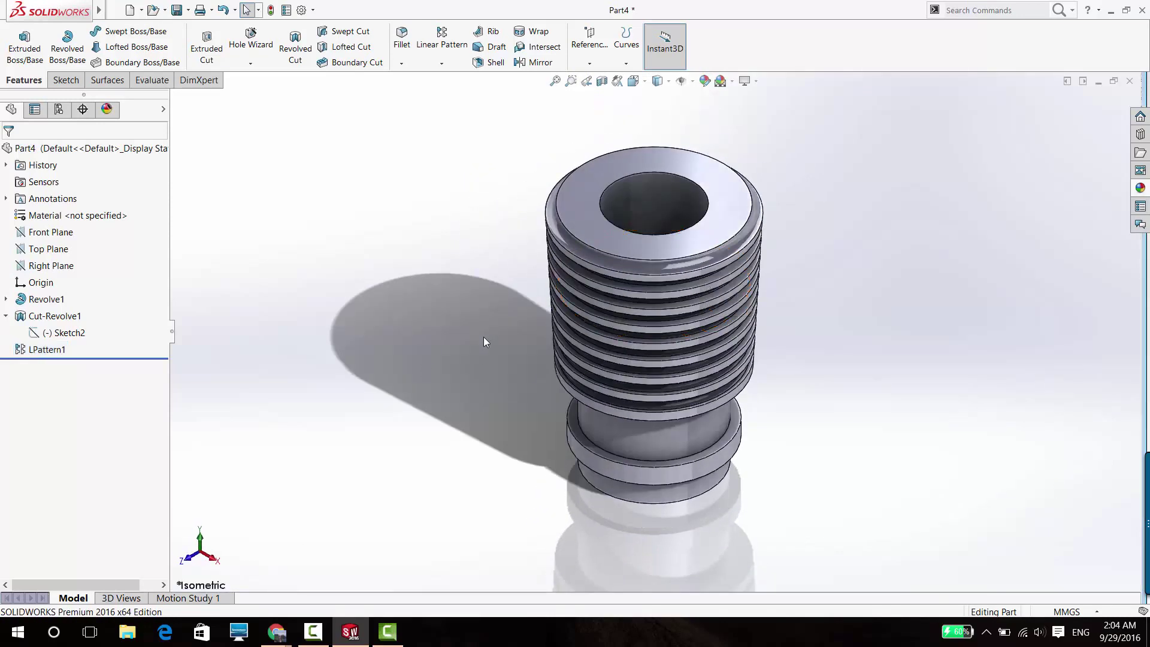
Step: Assign Nickel as the part's material
{"action": "right_click", "coordinate": [60, 217]}
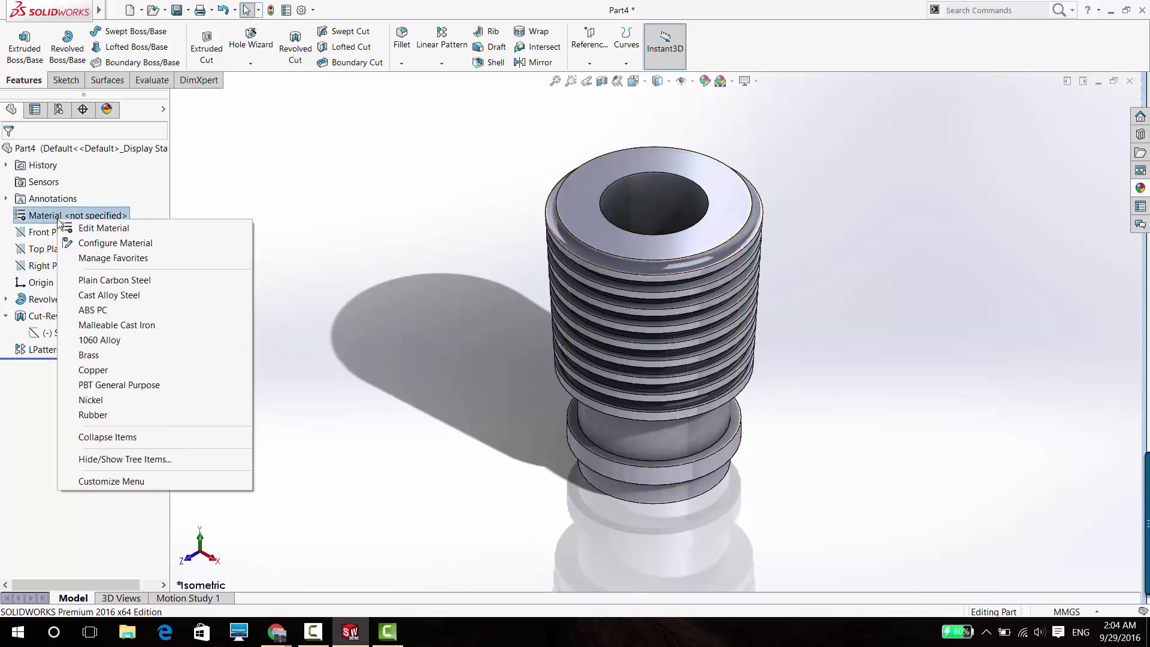
{"action": "left_click", "coordinate": [118, 403]}
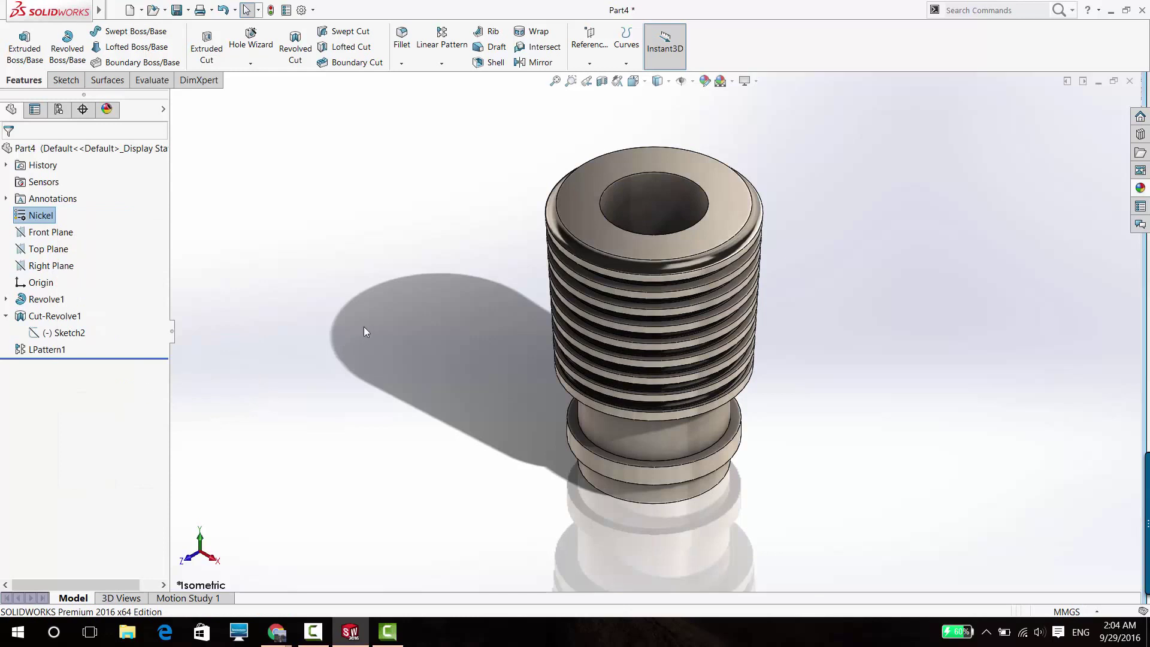
{"action": "left_click", "coordinate": [262, 210]}
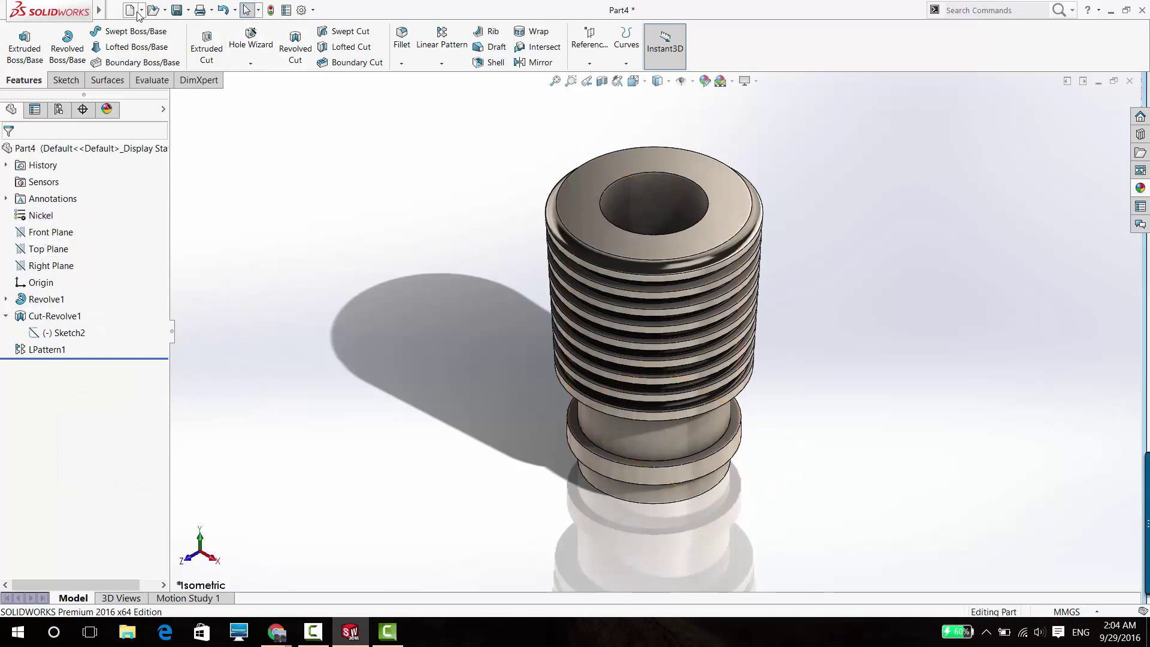
Step: Insert a note with its leader on the top face, text left of the part
{"action": "mouse_move", "coordinate": [99, 10]}
{"action": "left_click", "coordinate": [191, 10]}
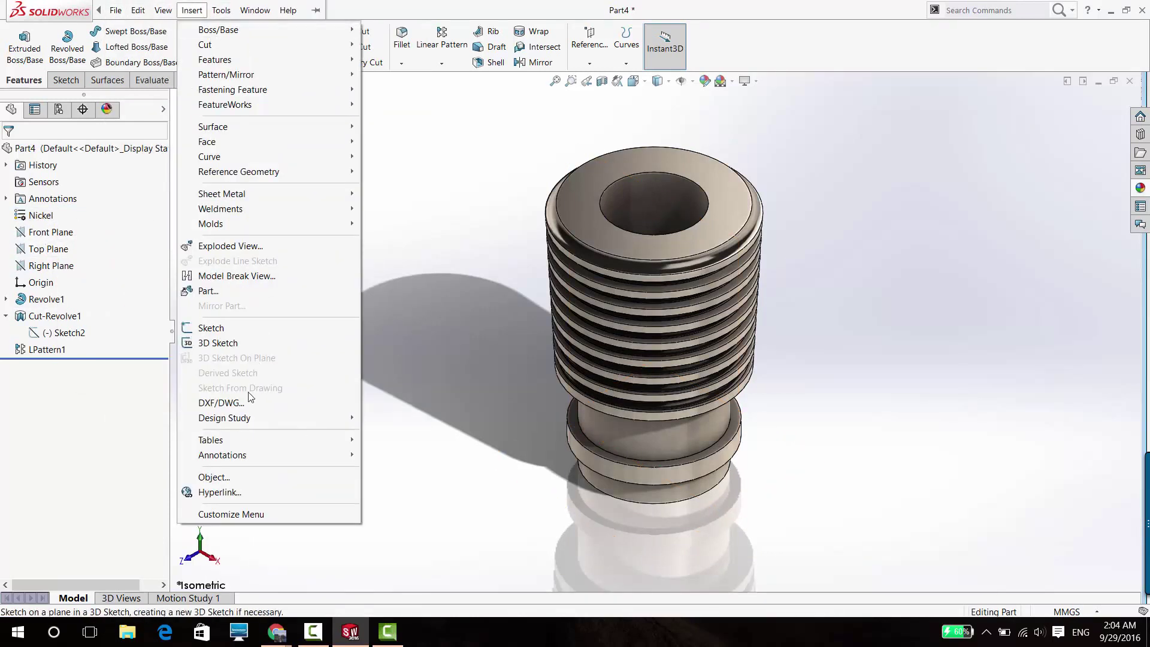
{"action": "mouse_move", "coordinate": [221, 454]}
{"action": "left_click", "coordinate": [391, 455]}
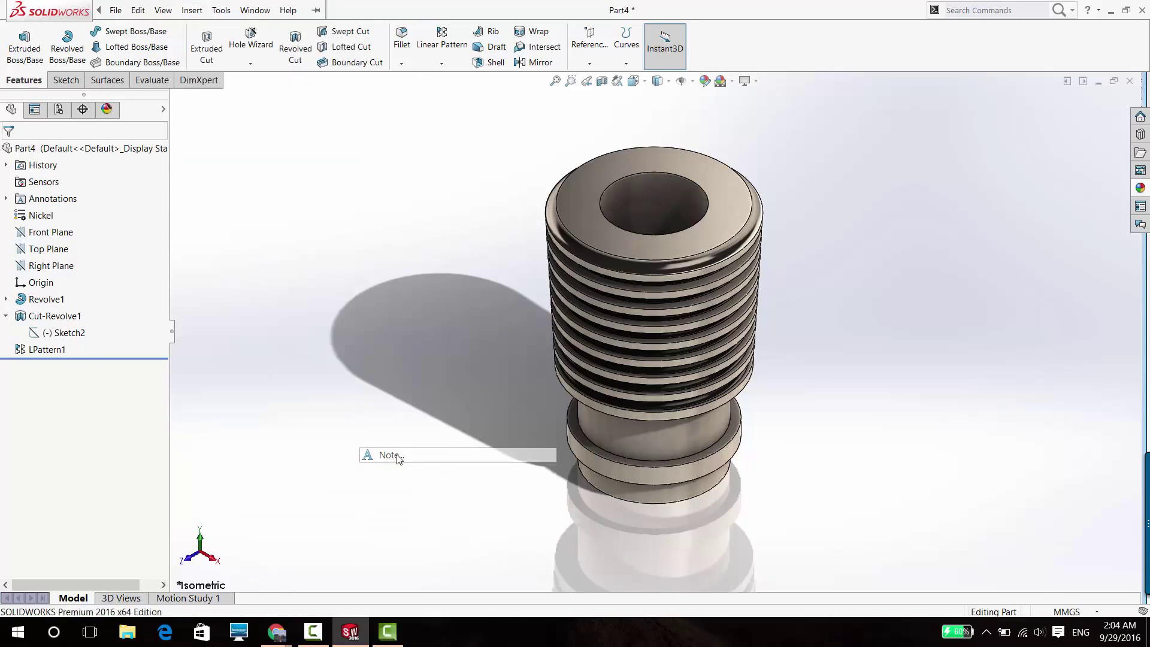
{"action": "left_click", "coordinate": [579, 207]}
{"action": "left_click", "coordinate": [479, 171]}
{"action": "left_click", "coordinate": [419, 159]}
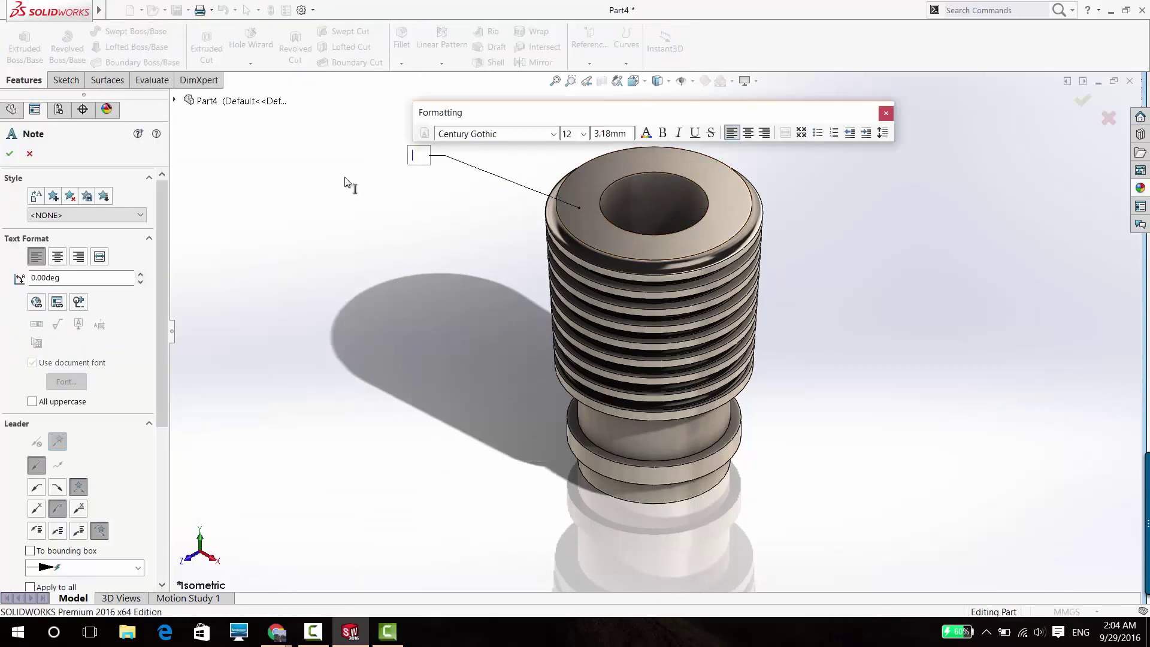
Step: Add a Weight file property linked to the part's mass (SW-Mass)
{"action": "left_click", "coordinate": [57, 302]}
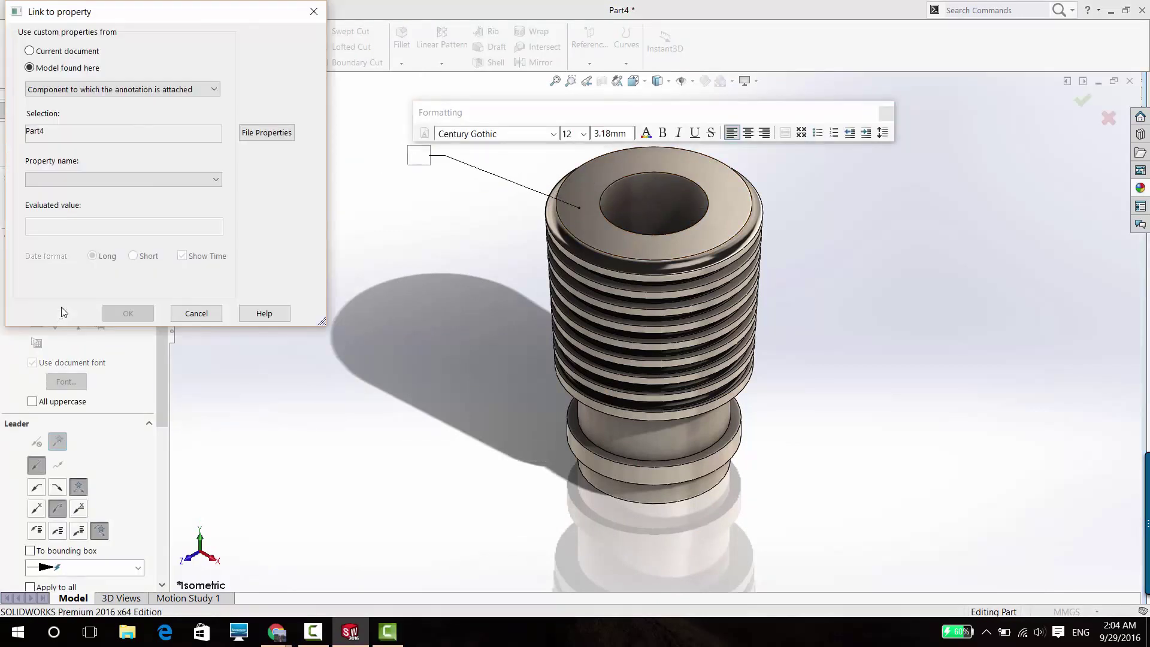
{"action": "left_click", "coordinate": [198, 179]}
{"action": "left_click", "coordinate": [255, 132]}
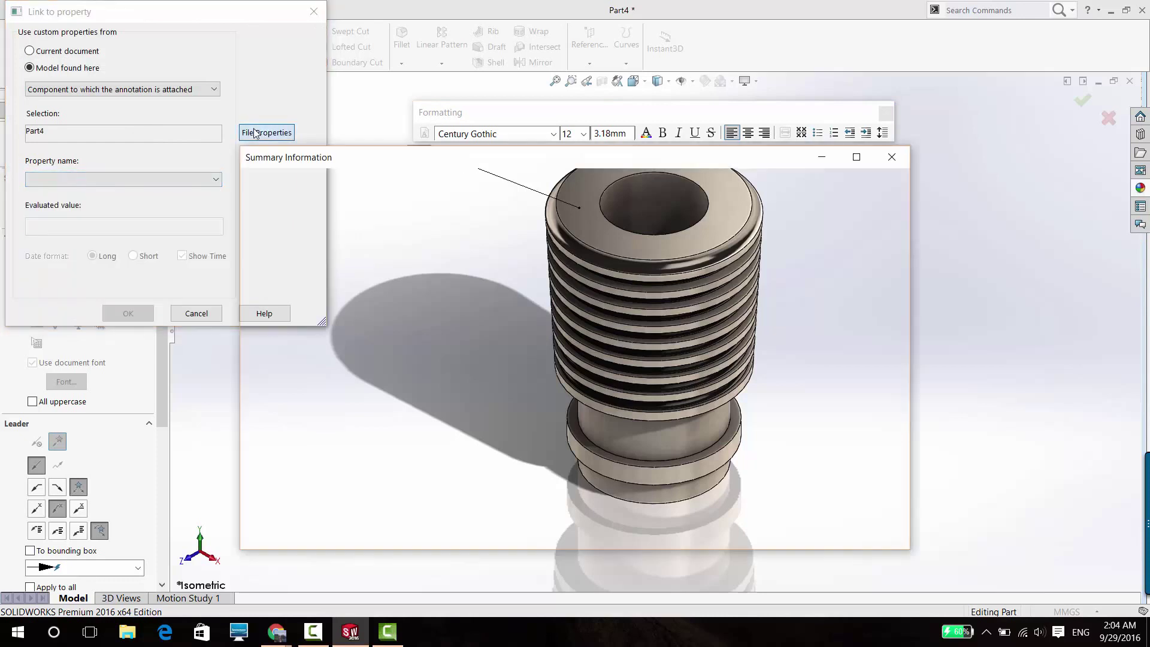
{"action": "left_click", "coordinate": [369, 181]}
{"action": "left_click", "coordinate": [375, 264]}
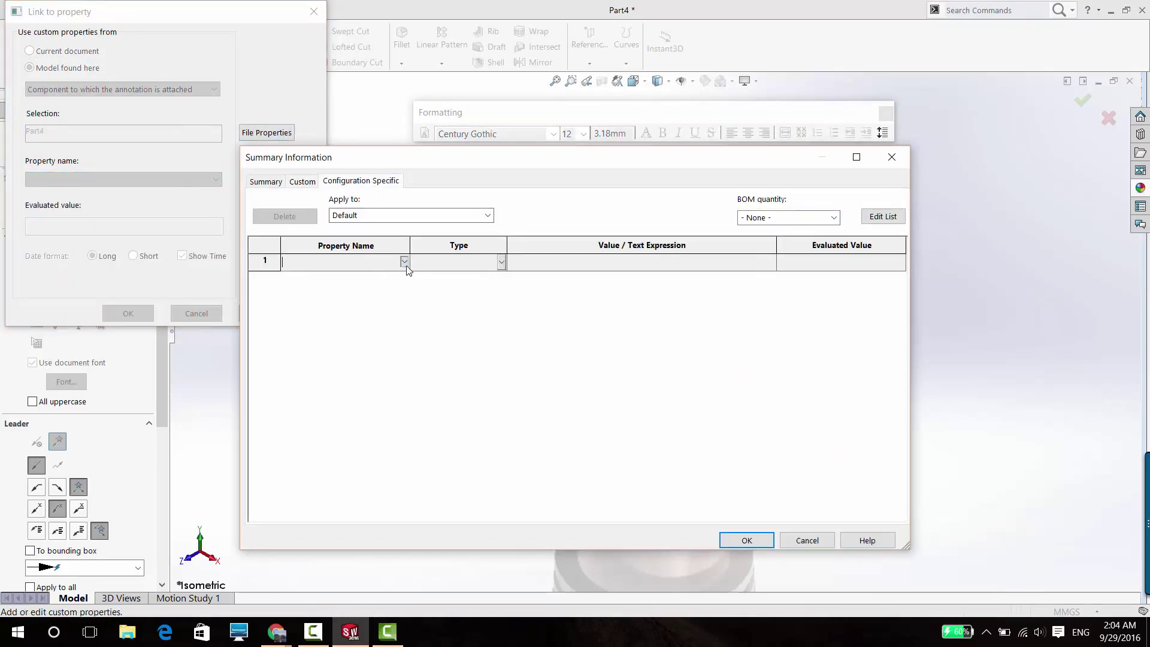
{"action": "left_click", "coordinate": [404, 262]}
{"action": "left_click", "coordinate": [296, 328]}
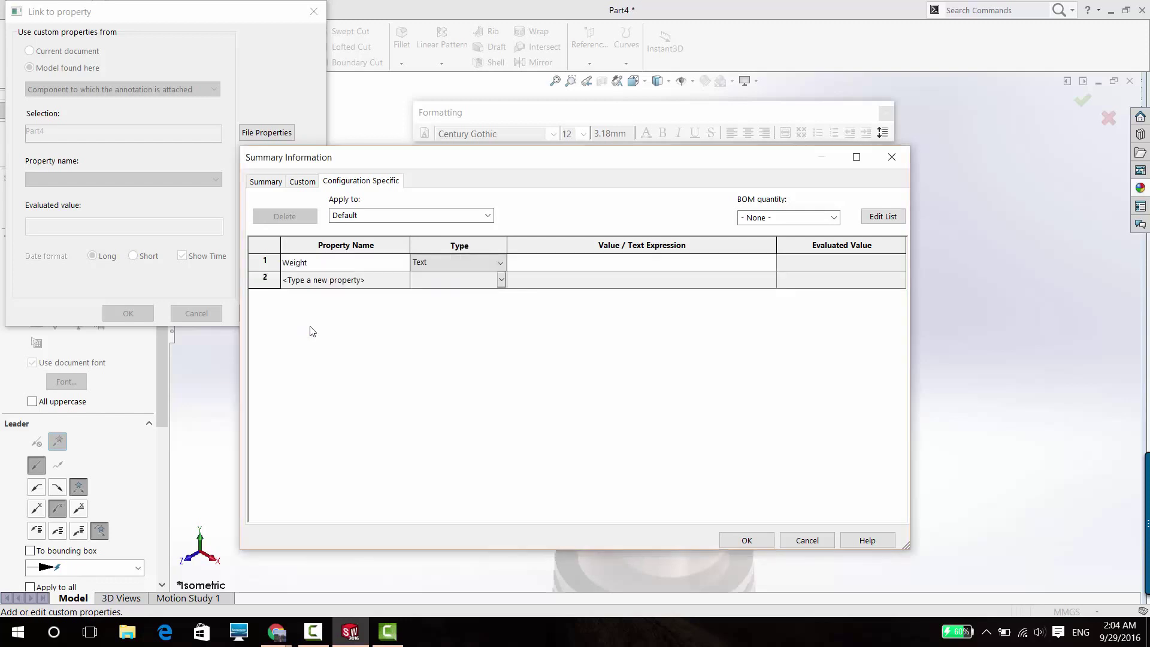
{"action": "left_click", "coordinate": [615, 264]}
{"action": "left_click", "coordinate": [770, 262]}
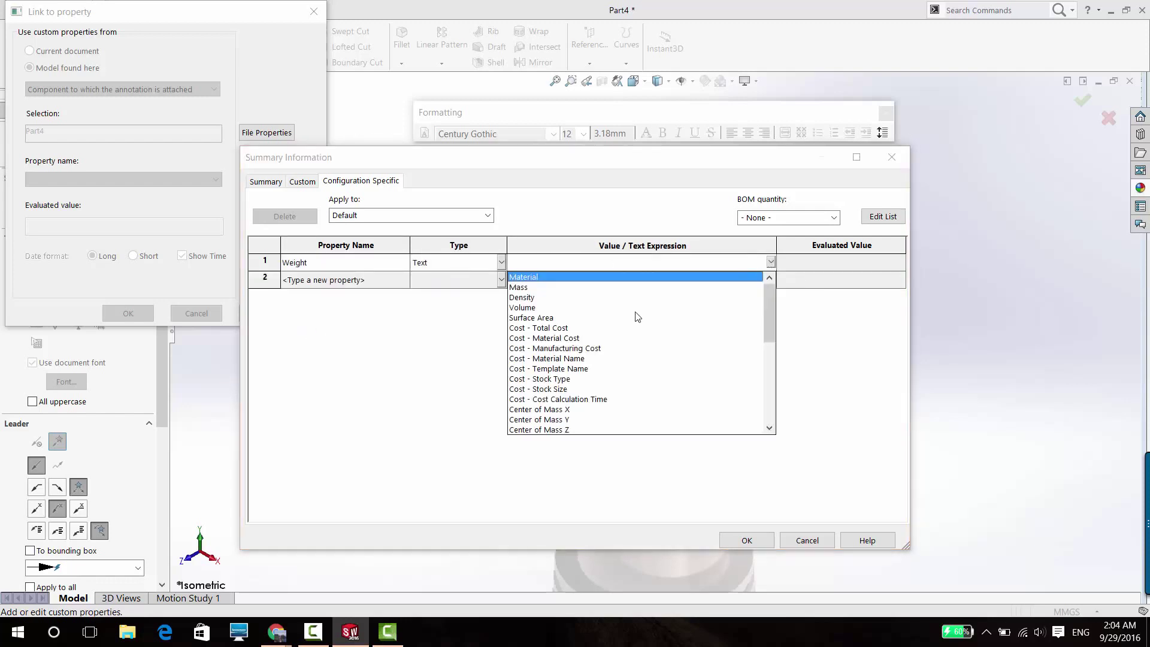
{"action": "left_click", "coordinate": [520, 287]}
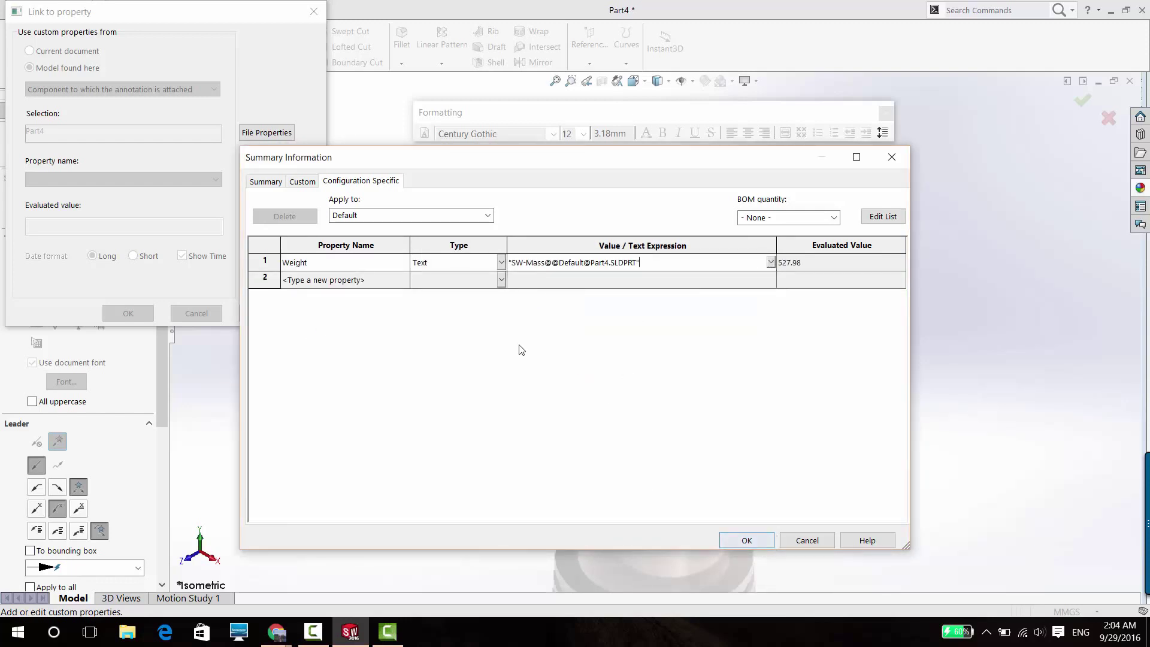
{"action": "left_click", "coordinate": [462, 262]}
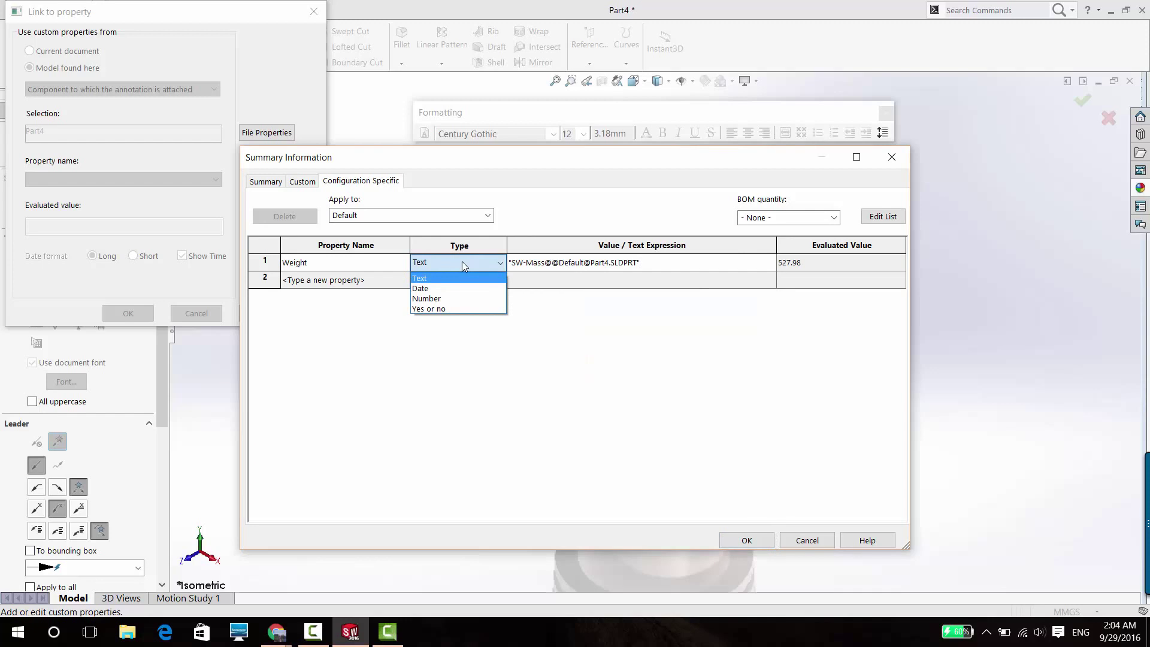
{"action": "left_click", "coordinate": [743, 539]}
Step: Link Weight into the note to read 'Mass = 527.98 grams' and finish it
{"action": "left_click", "coordinate": [202, 180]}
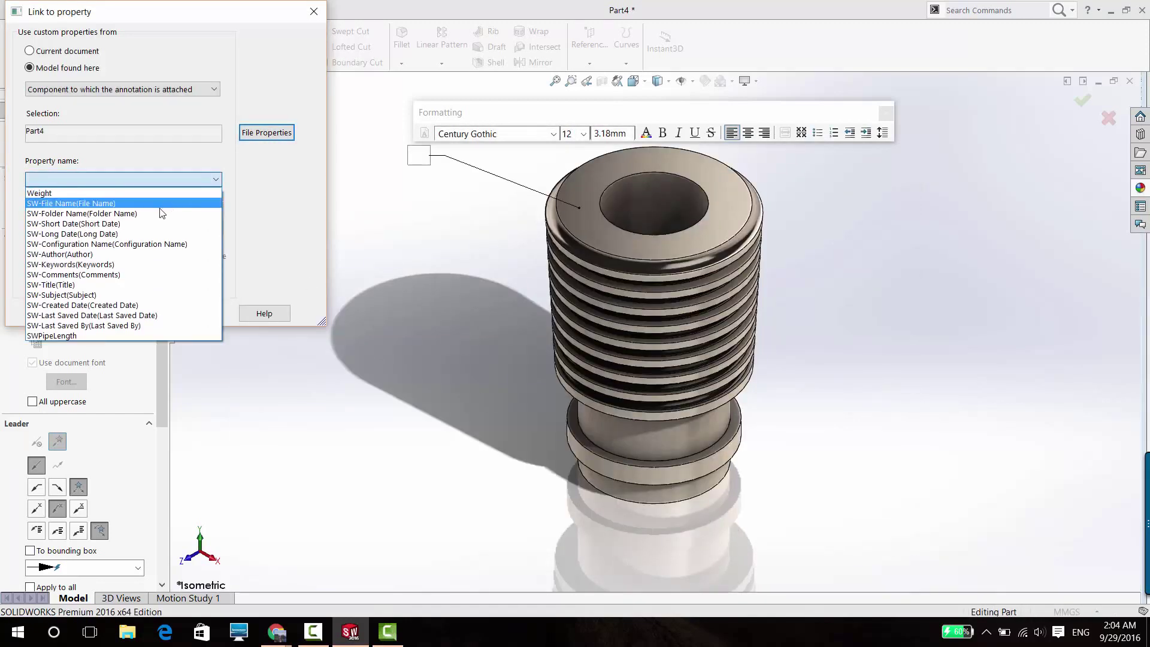
{"action": "left_click", "coordinate": [201, 190]}
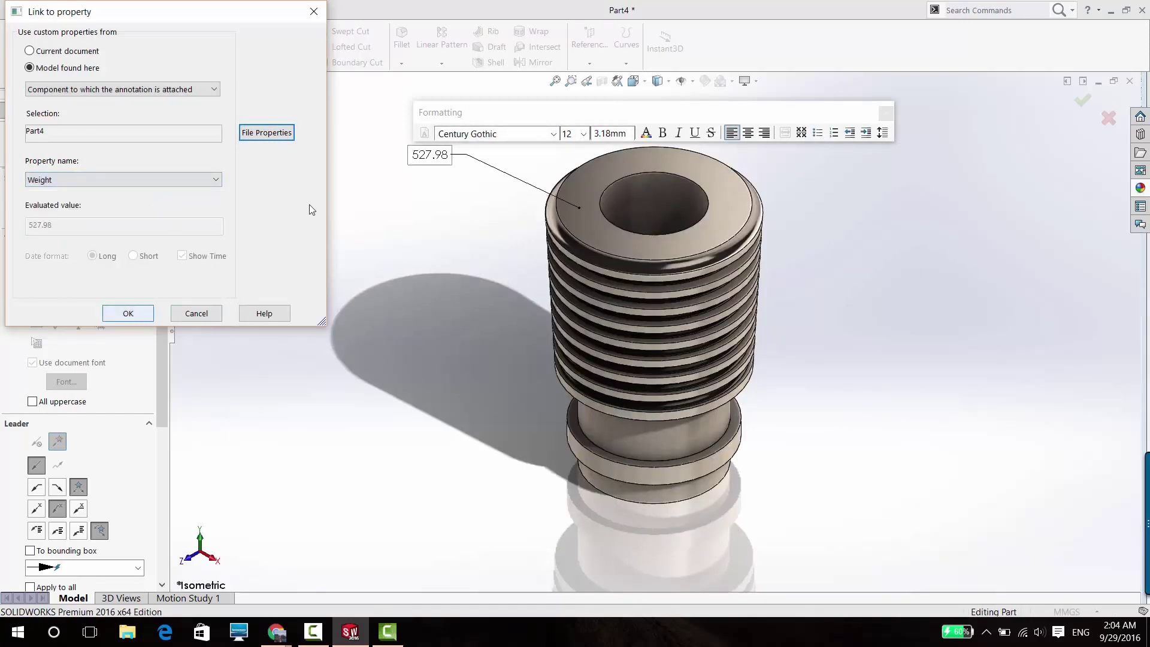
{"action": "left_click", "coordinate": [128, 313]}
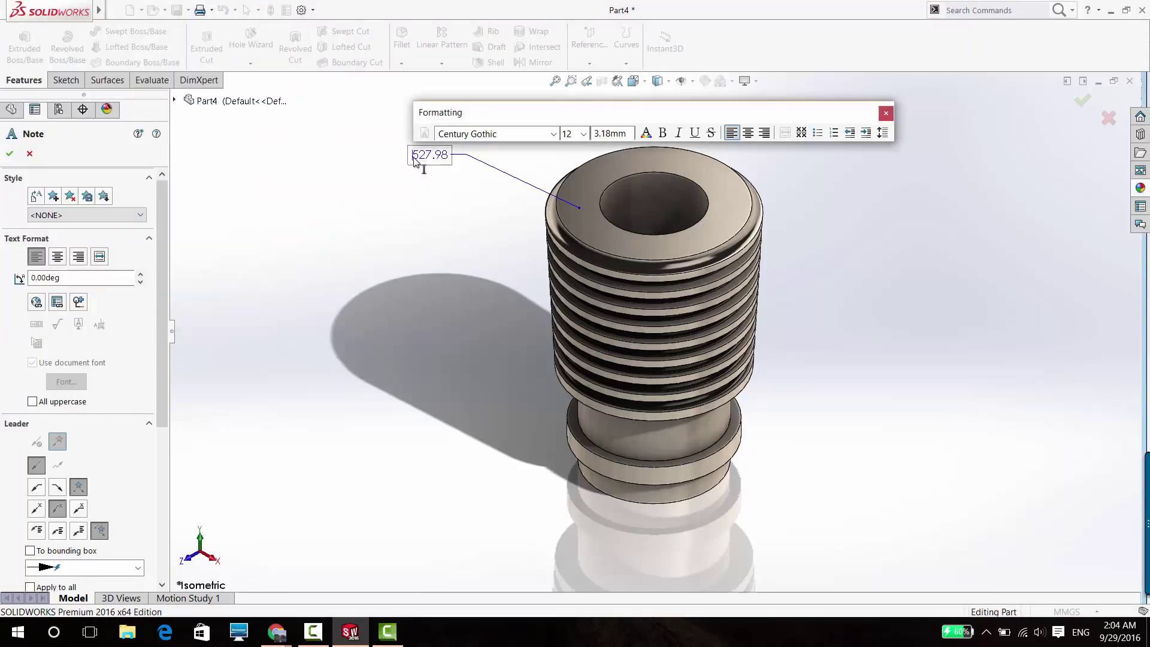
{"action": "type", "text": "Mass ="}
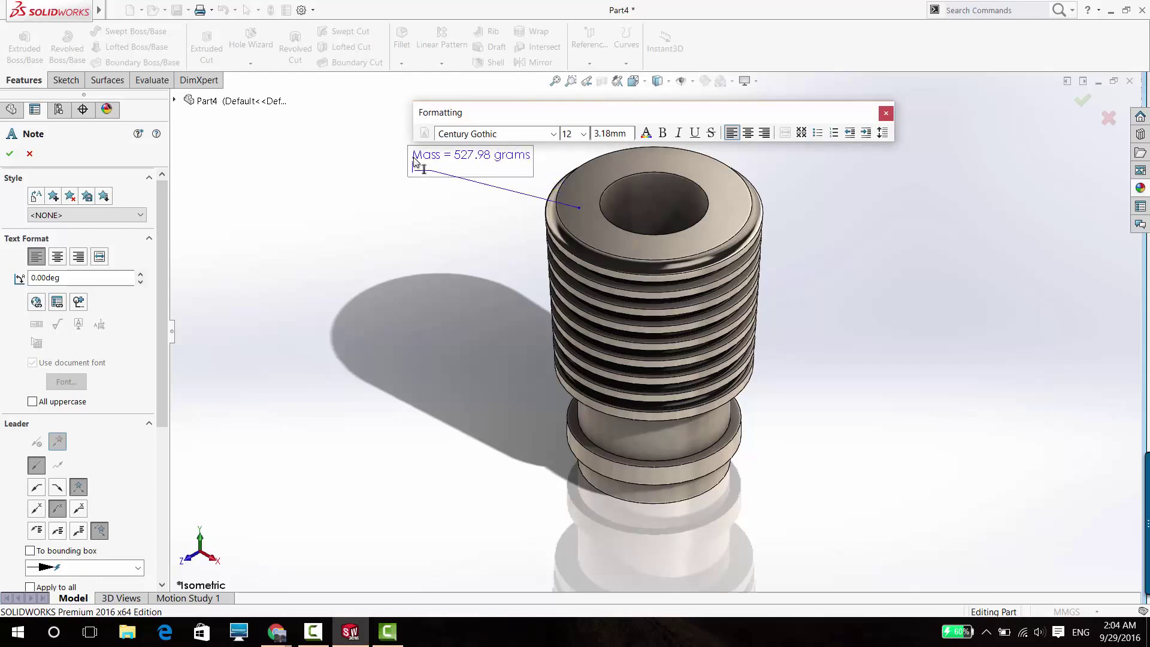
{"action": "key", "text": "BackSpace"}
{"action": "left_click", "coordinate": [838, 211]}
{"action": "key", "text": "Escape"}
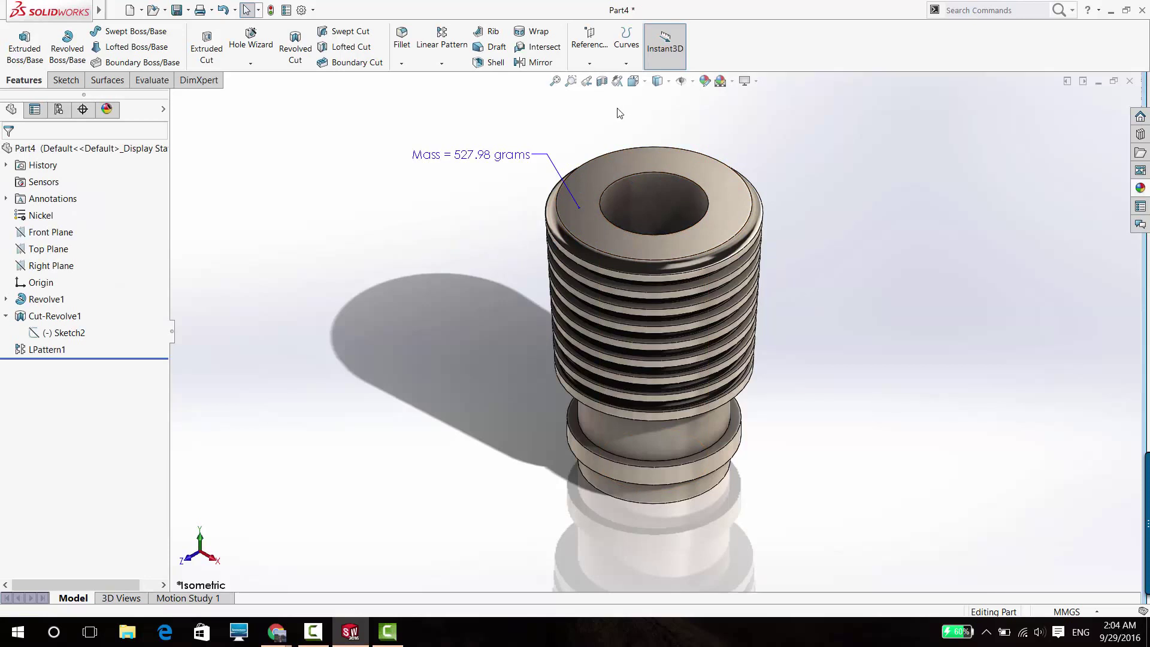
{"action": "left_click", "coordinate": [601, 82]}
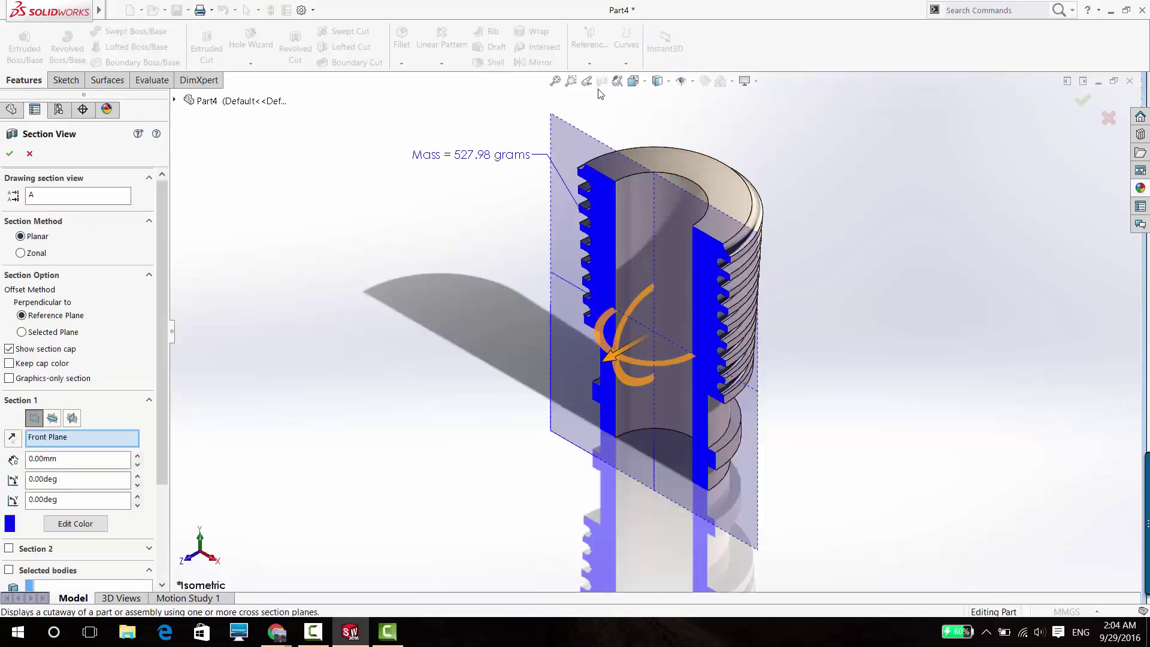
{"action": "left_click", "coordinate": [10, 157]}
{"action": "key", "text": "ctrl+1"}
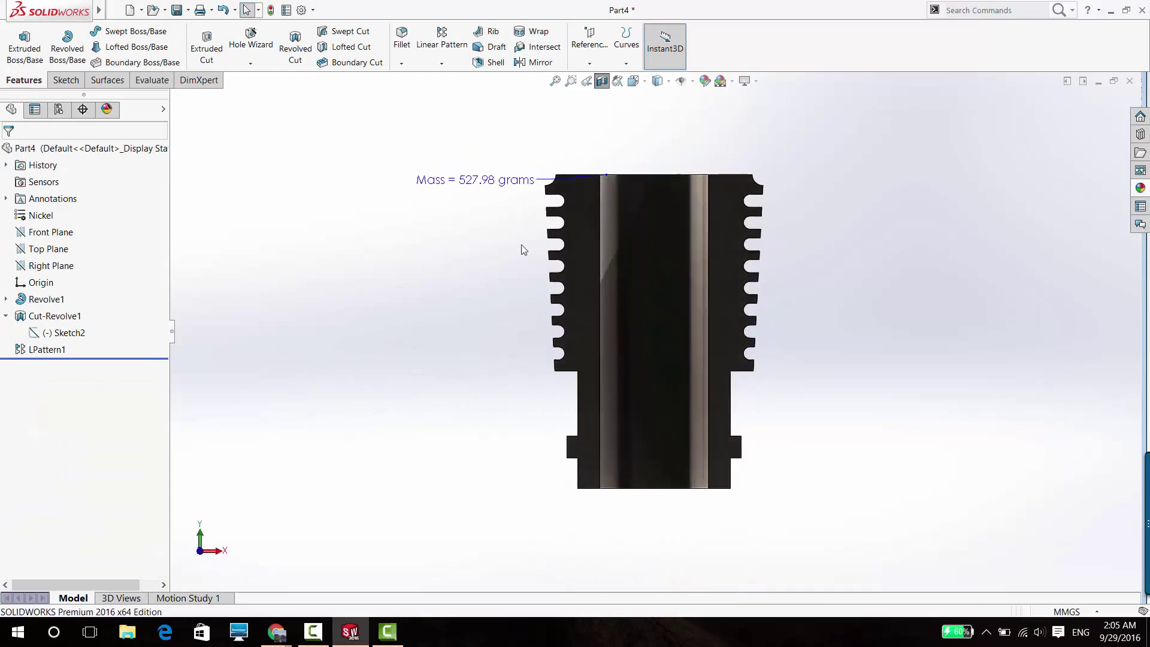
{"action": "scroll", "coordinate": [772, 203], "scroll_direction": "down", "scroll_amount": 3}
{"action": "scroll", "coordinate": [768, 207], "scroll_direction": "up", "scroll_amount": 1}
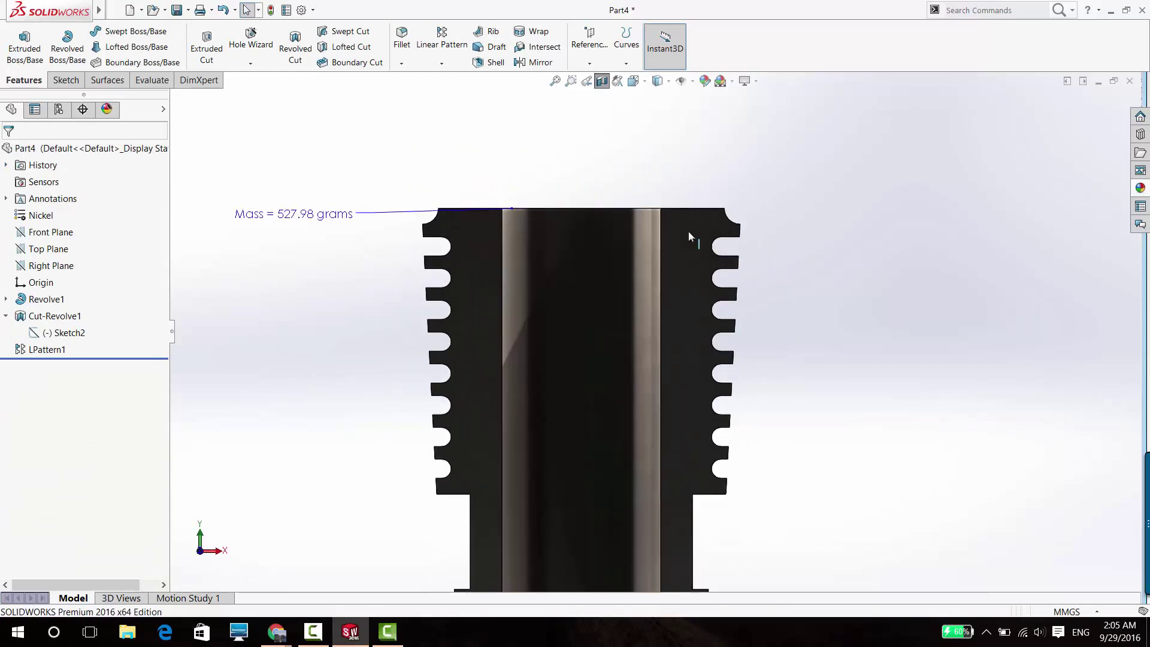
{"action": "key", "text": "ctrl+7"}
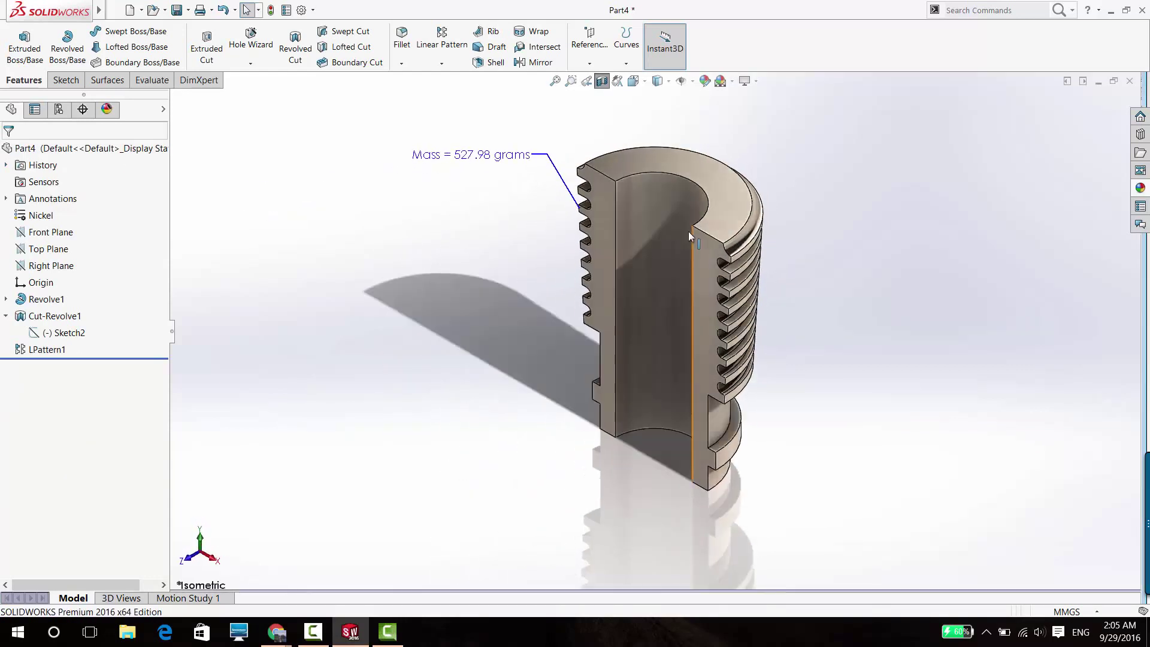
{"action": "left_click", "coordinate": [600, 82]}
{"action": "left_click", "coordinate": [682, 166]}
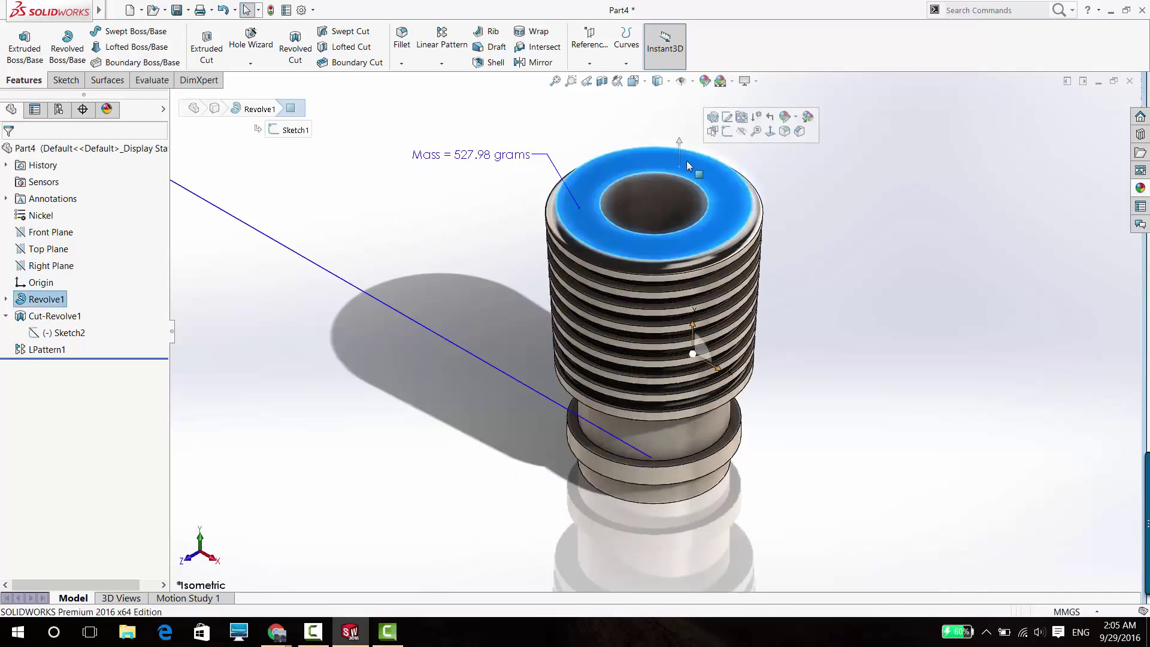
Step: Start a sketch on the top face and draw a circle centred on the part
{"action": "left_click", "coordinate": [723, 128]}
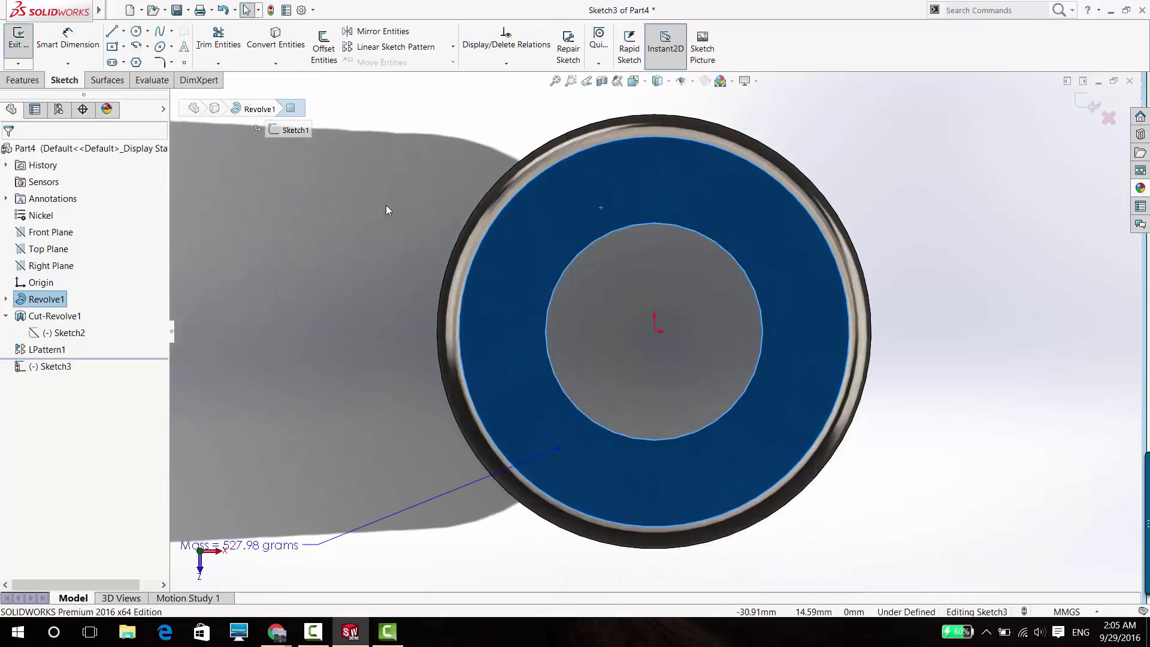
{"action": "left_click", "coordinate": [135, 33]}
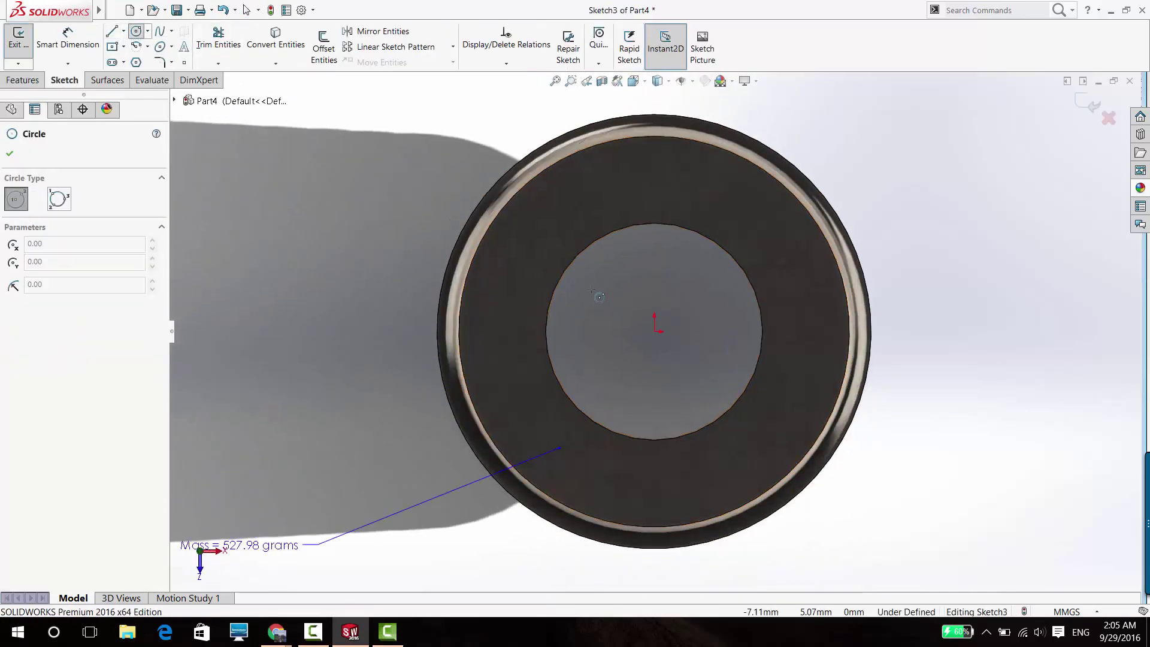
{"action": "left_click", "coordinate": [655, 332]}
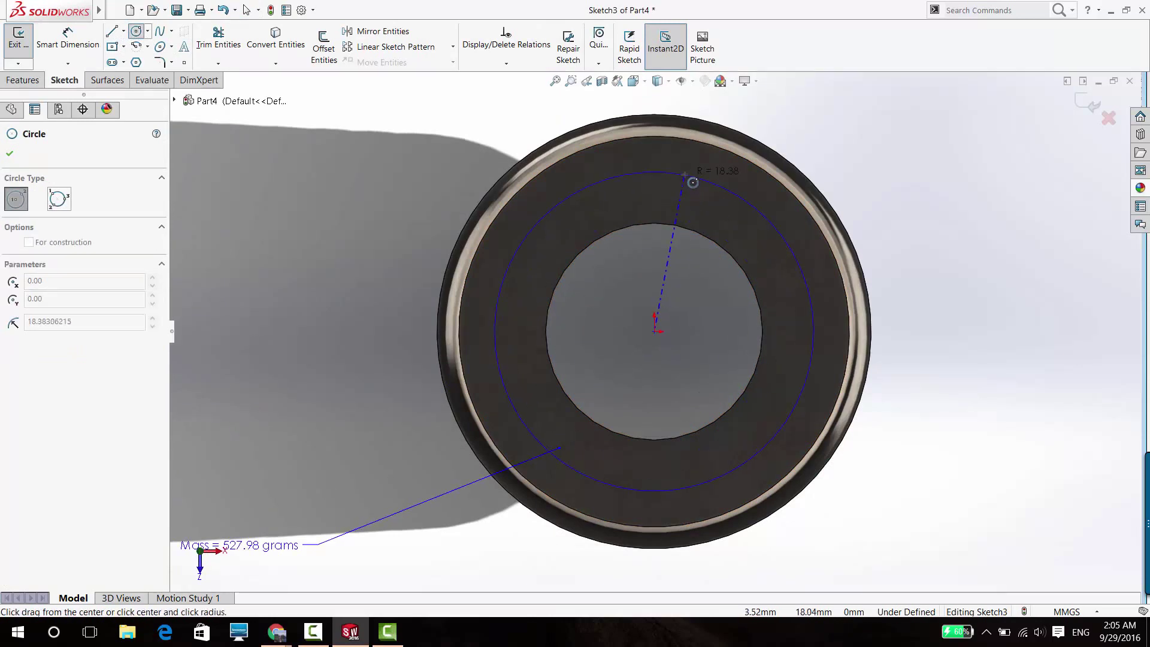
{"action": "left_click", "coordinate": [622, 172]}
Step: Dimension the circle to Ø40 and make it construction geometry
{"action": "left_click", "coordinate": [68, 41]}
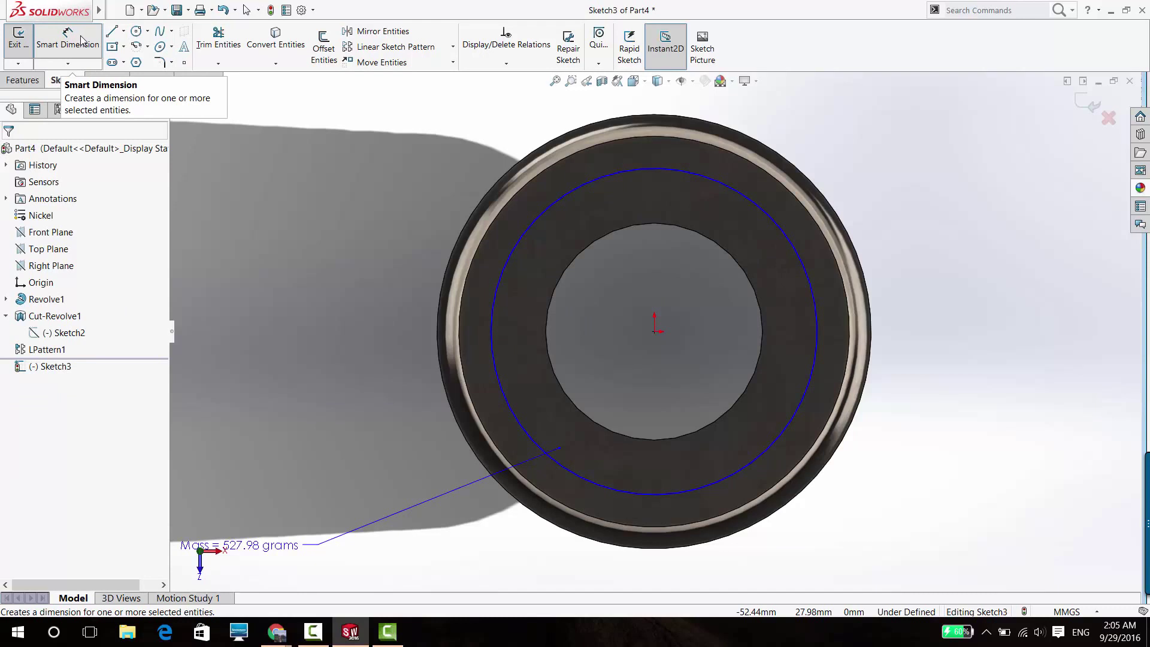
{"action": "left_click", "coordinate": [559, 199]}
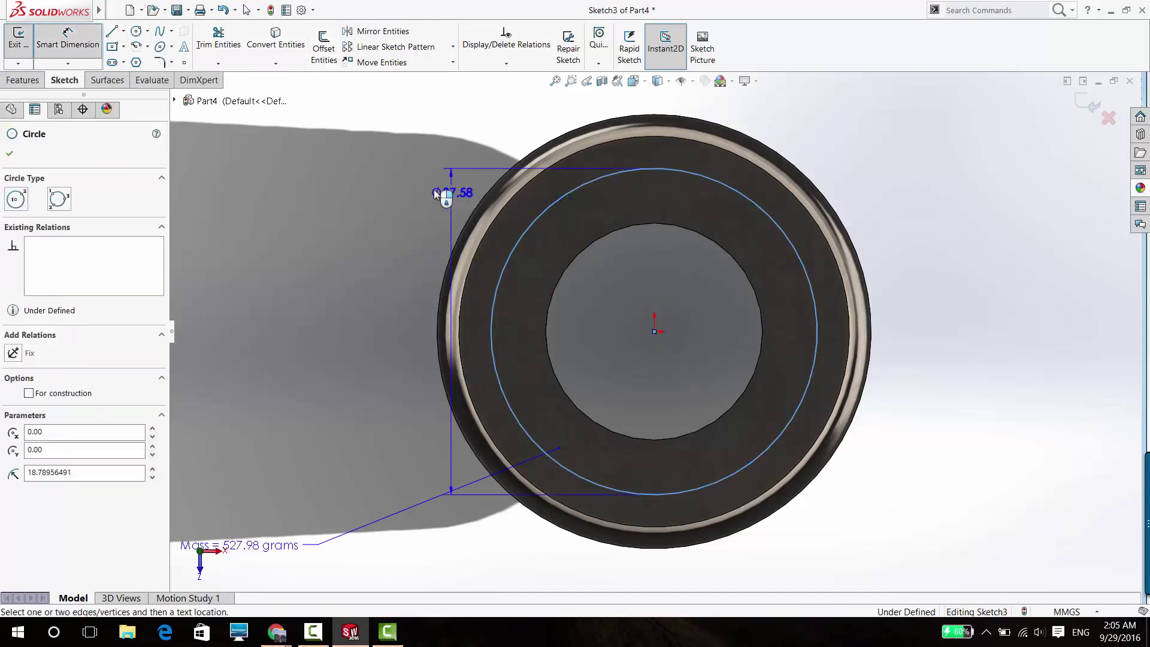
{"action": "left_click", "coordinate": [394, 157]}
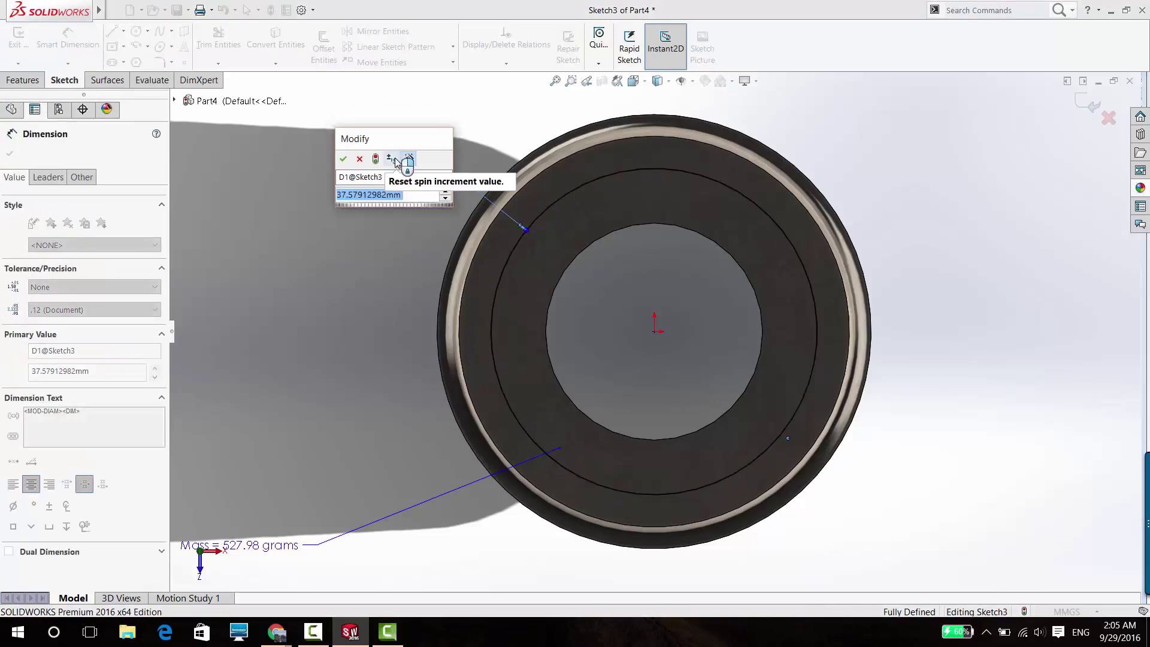
{"action": "type", "text": "40"}
{"action": "key", "text": "Return"}
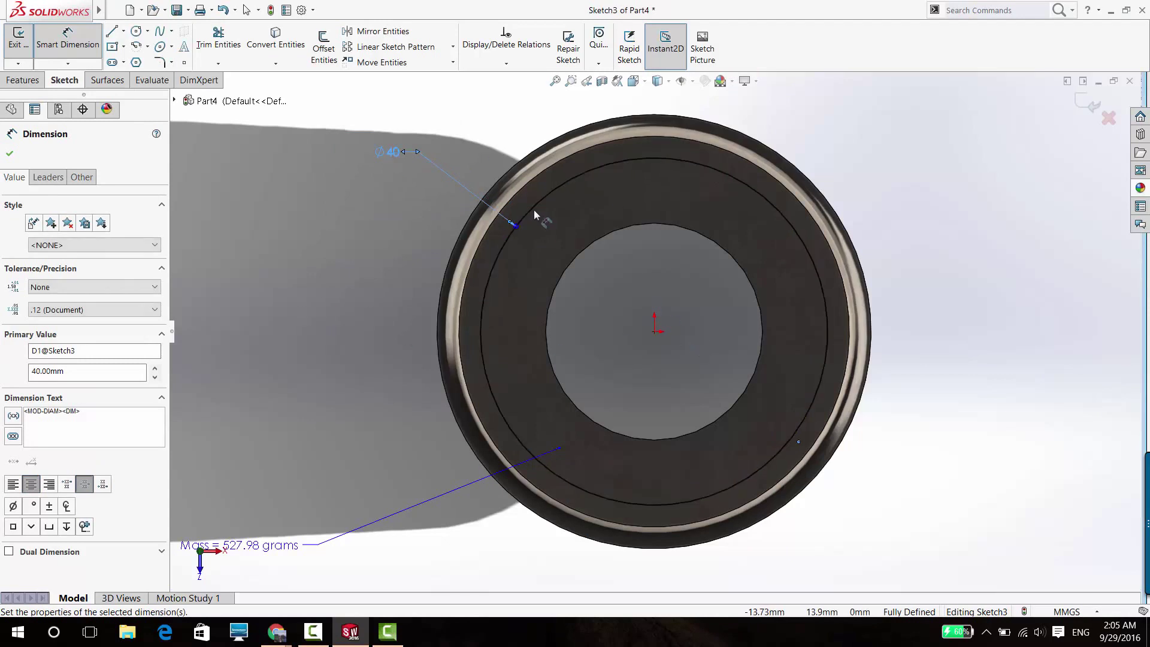
{"action": "key", "text": "Escape"}
{"action": "key", "text": "Escape"}
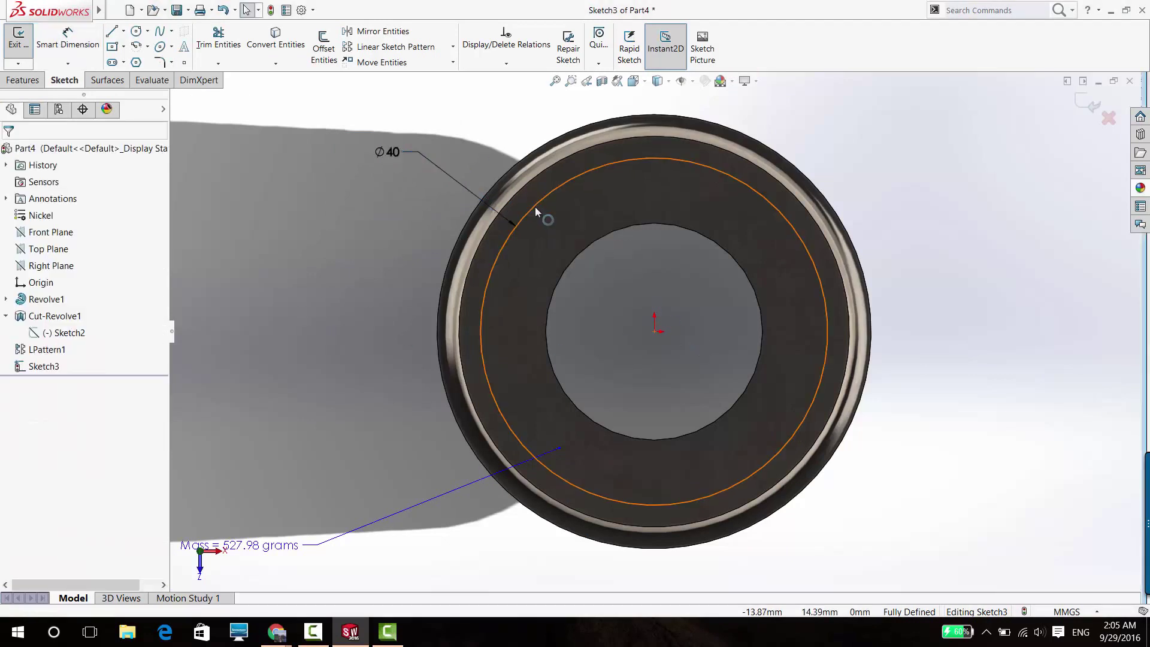
{"action": "right_click", "coordinate": [535, 207]}
{"action": "key", "text": "Escape"}
{"action": "key", "text": "Escape"}
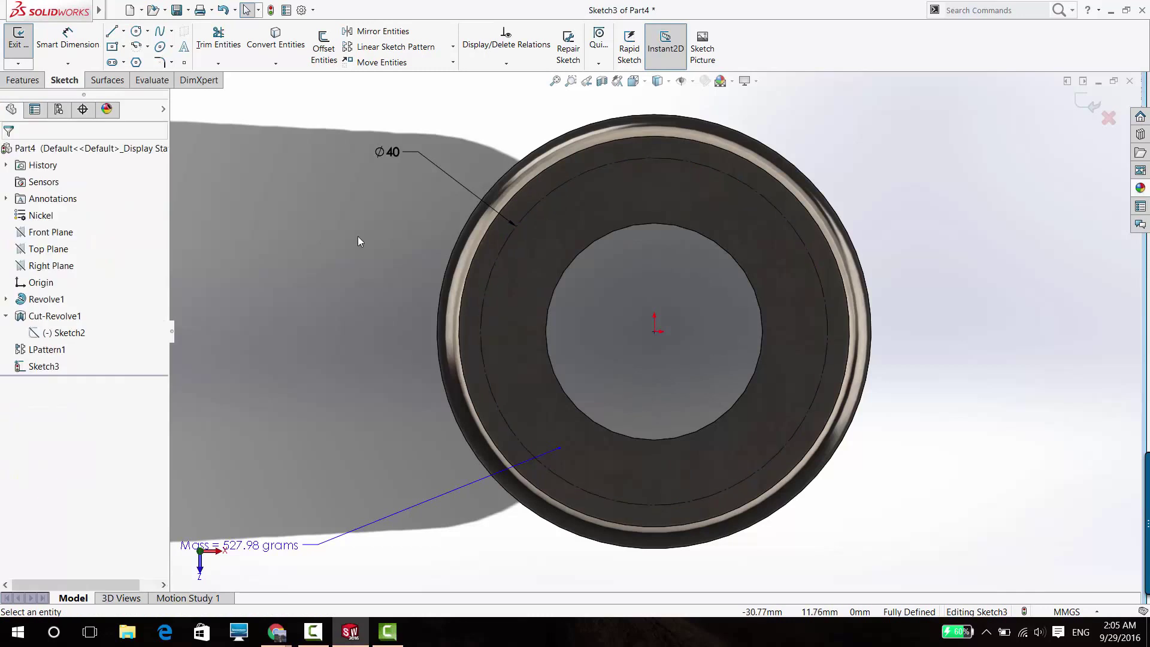
Step: Draw a small circle on the construction circle and dimension it Ø4
{"action": "left_click", "coordinate": [137, 34]}
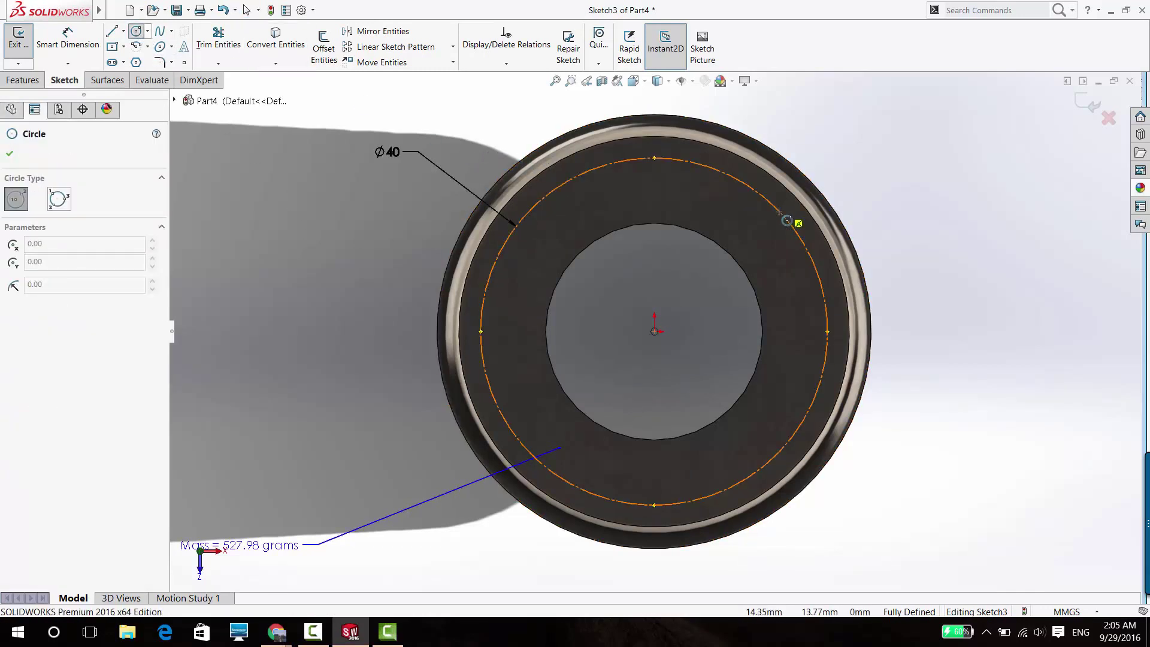
{"action": "left_click", "coordinate": [779, 210]}
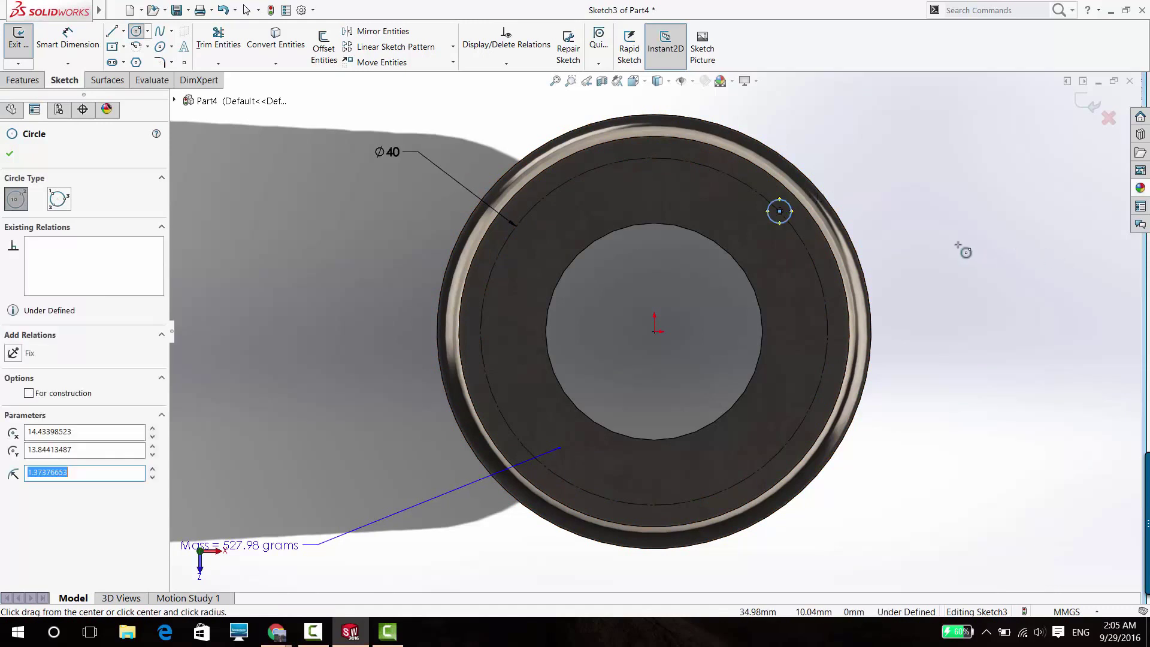
{"action": "key", "text": "Escape"}
{"action": "left_click", "coordinate": [68, 42]}
{"action": "left_click", "coordinate": [791, 212]}
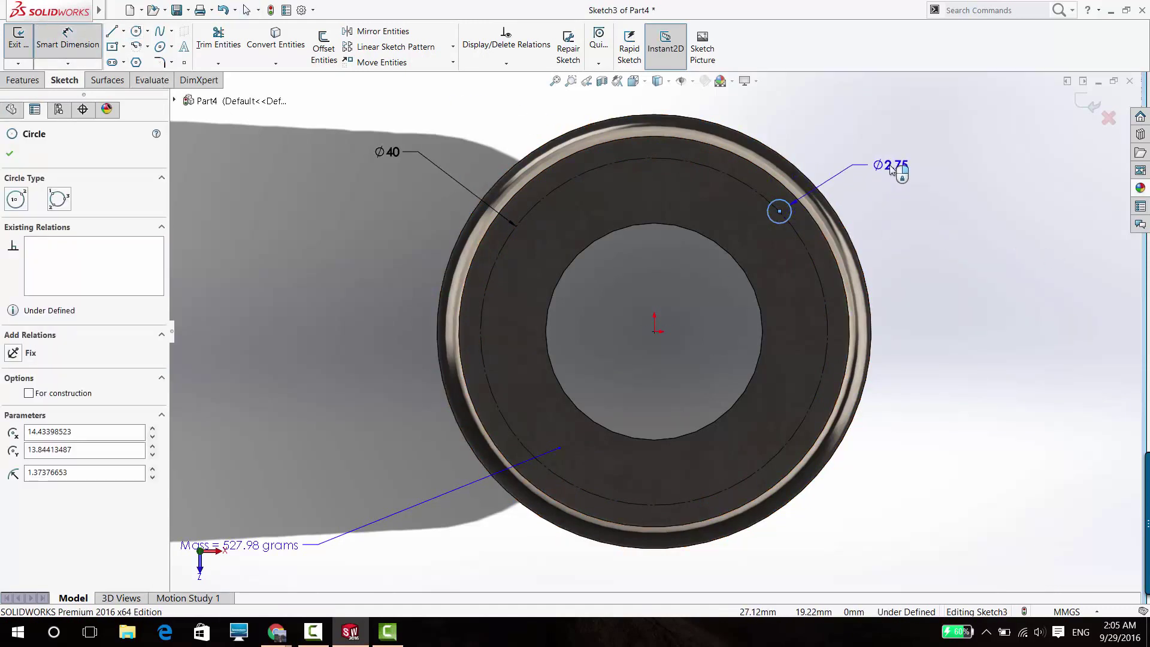
{"action": "left_click", "coordinate": [890, 169]}
{"action": "type", "text": "4"}
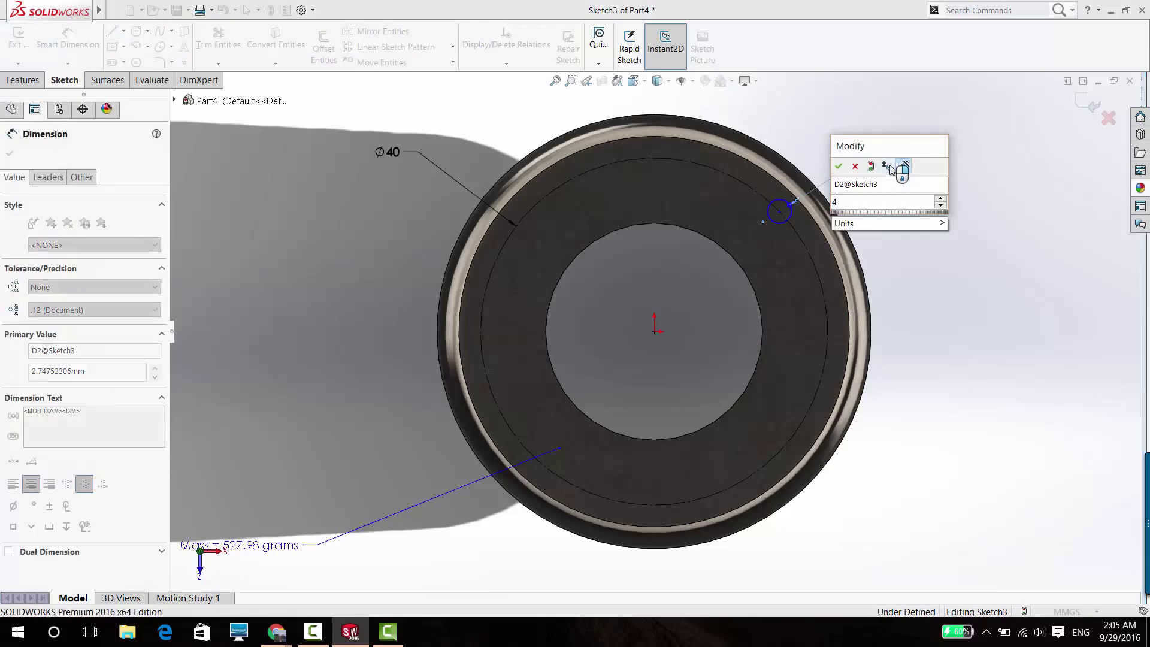
{"action": "key", "text": "Return"}
{"action": "key", "text": "Escape"}
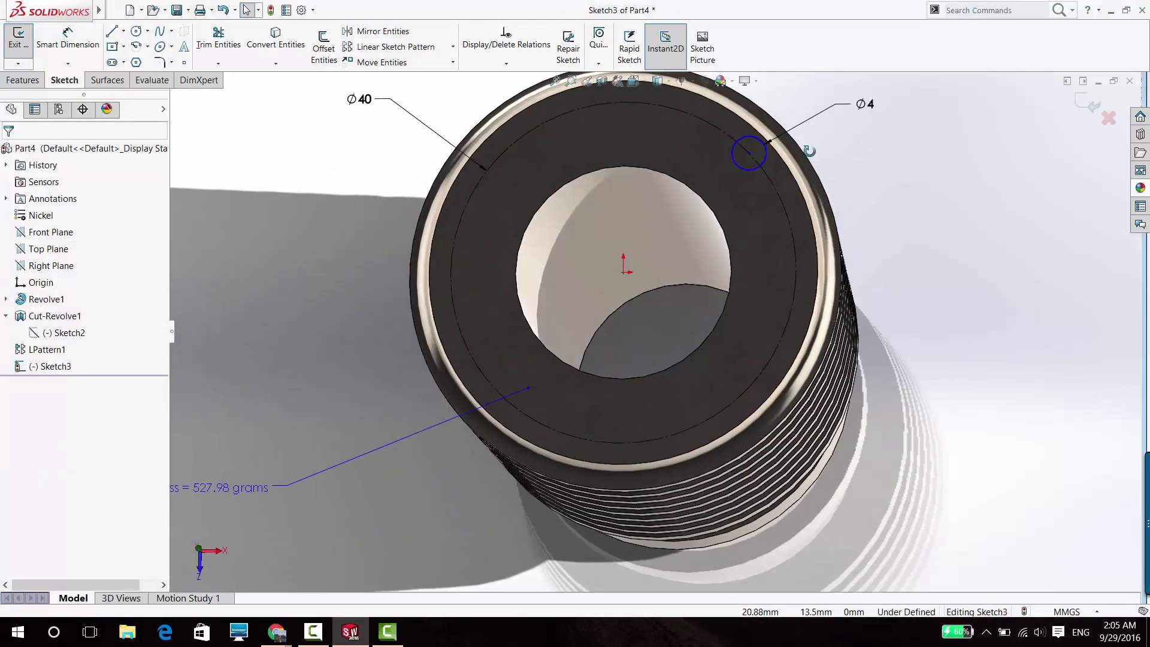
Step: Orbit the view and adjust the small circle's centre point
{"action": "mouse_move", "coordinate": [836, 234]}
{"action": "middle_mouse_down"}
{"action": "mouse_move", "coordinate": [804, 127]}
{"action": "mouse_move", "coordinate": [787, 167]}
{"action": "middle_mouse_up"}
{"action": "scroll", "coordinate": [759, 172], "scroll_direction": "down", "scroll_amount": 3}
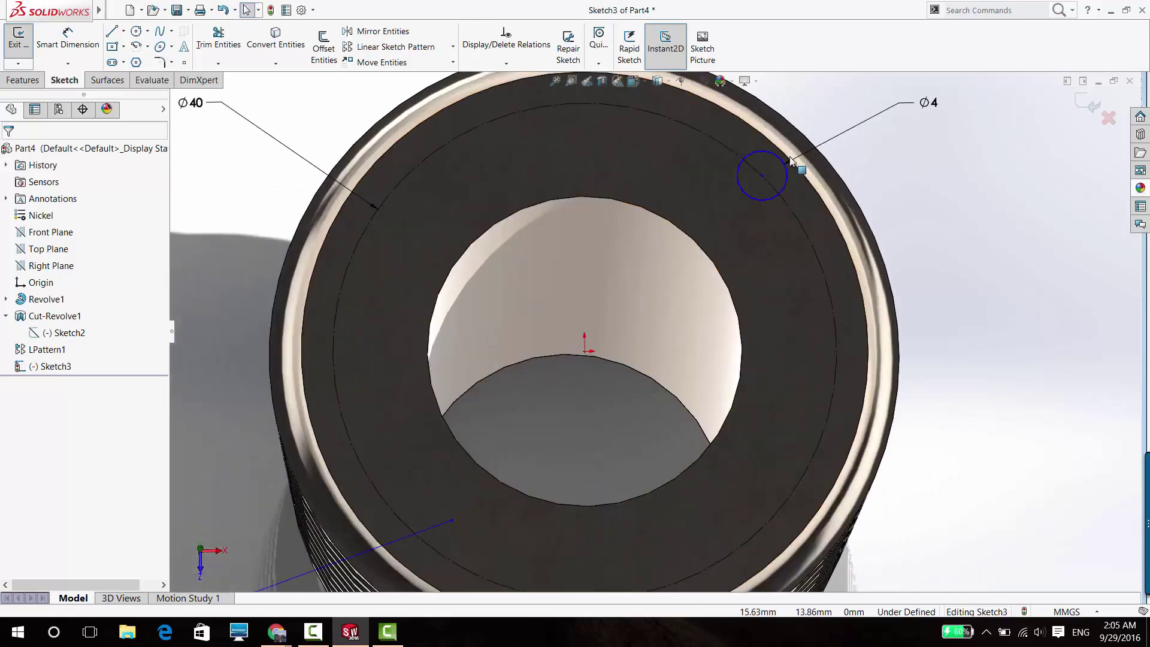
{"action": "scroll", "coordinate": [766, 178], "scroll_direction": "down", "scroll_amount": 1}
{"action": "left_click", "coordinate": [767, 178]}
{"action": "mouse_move", "coordinate": [766, 178]}
{"action": "left_mouse_down"}
{"action": "mouse_move", "coordinate": [795, 221]}
{"action": "mouse_move", "coordinate": [765, 178]}
{"action": "left_mouse_up"}
{"action": "left_click", "coordinate": [124, 32]}
Step: Draw centerlines from the origin to the hole centre and horizontally out to the Ø40 circle
{"action": "left_click", "coordinate": [141, 61]}
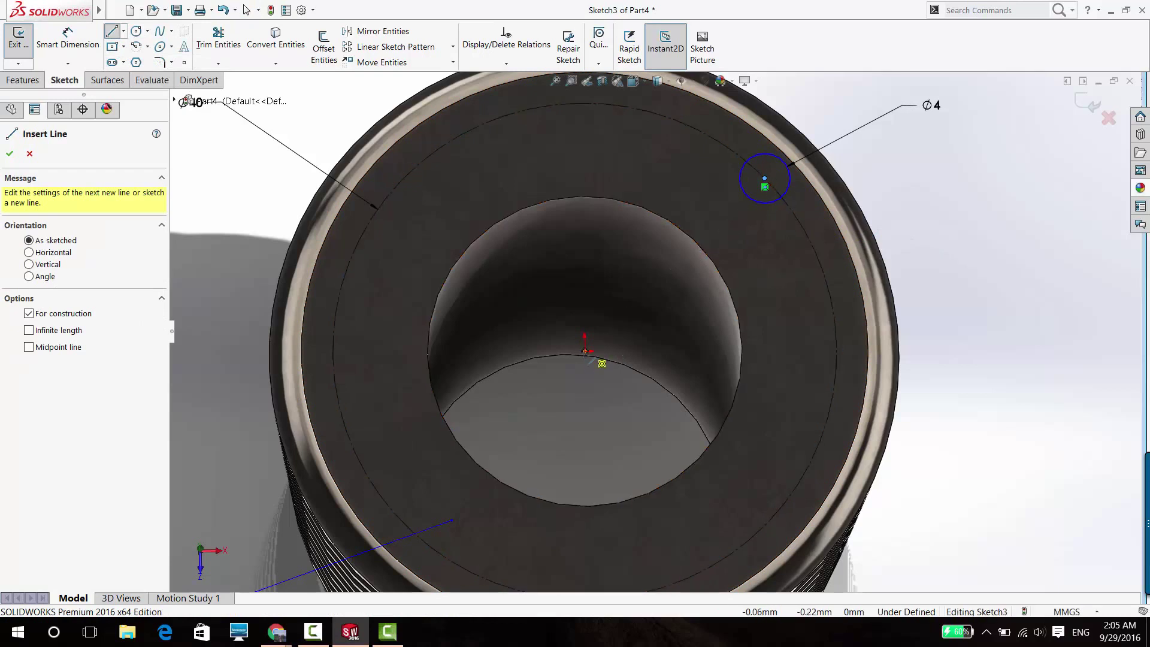
{"action": "left_click", "coordinate": [588, 355]}
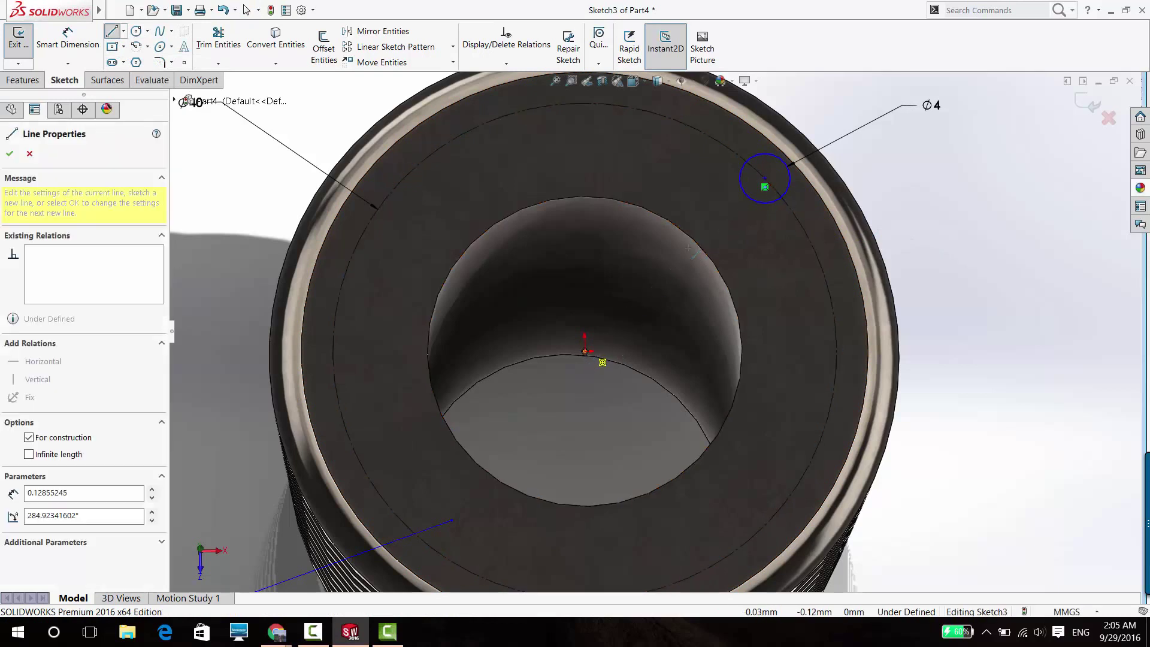
{"action": "left_click", "coordinate": [766, 180]}
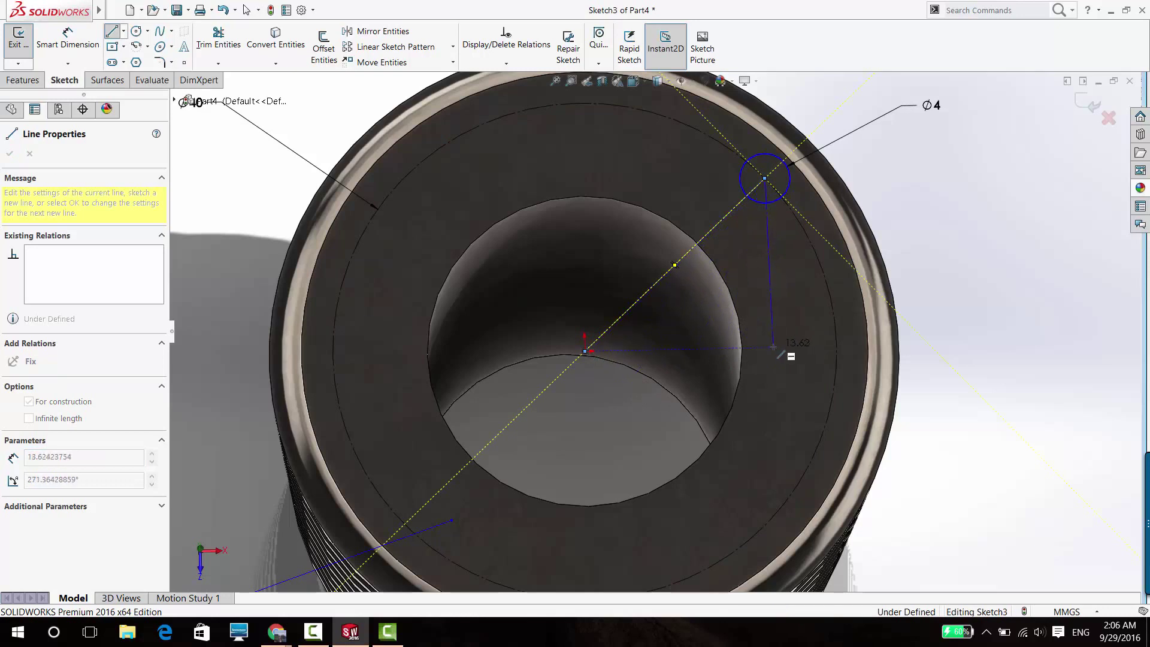
{"action": "left_click", "coordinate": [776, 352]}
{"action": "left_click", "coordinate": [588, 353]}
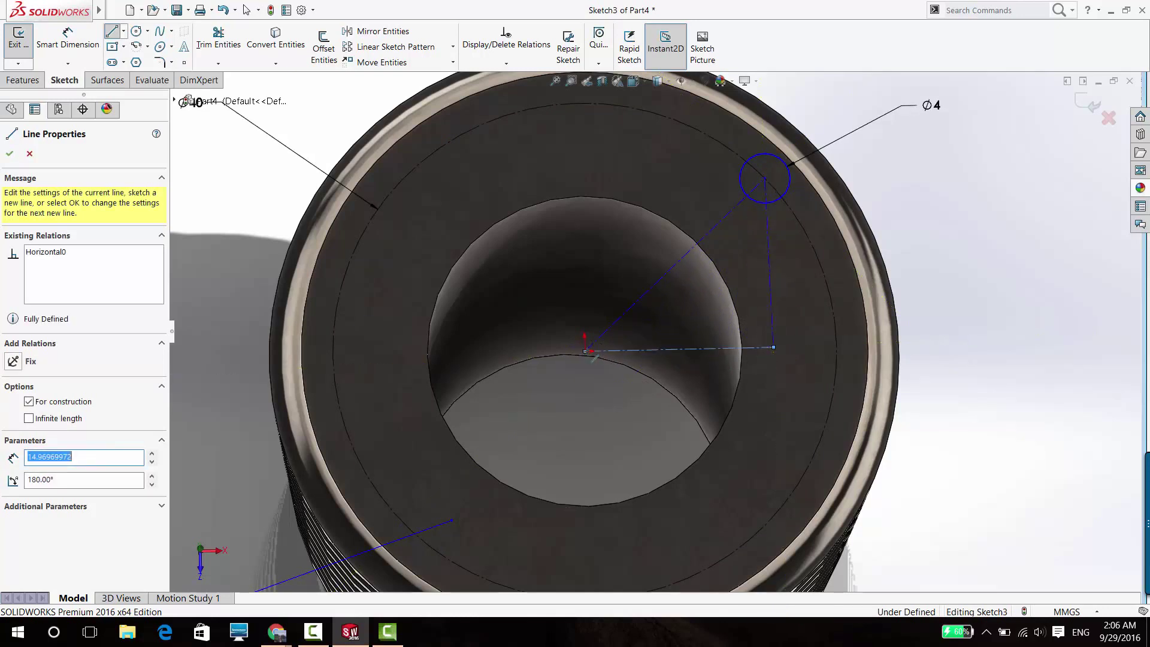
{"action": "key", "text": "Escape"}
{"action": "left_click", "coordinate": [769, 310]}
{"action": "key", "text": "Delete"}
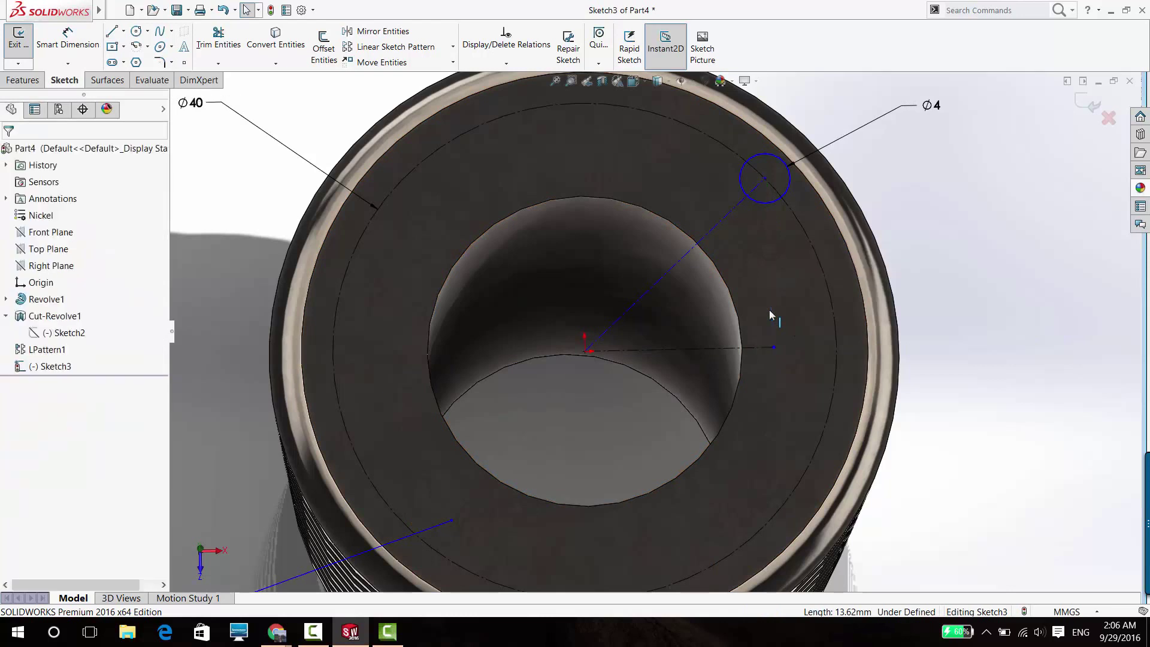
{"action": "left_click_drag", "start_coordinate": [774, 347], "coordinate": [832, 346]}
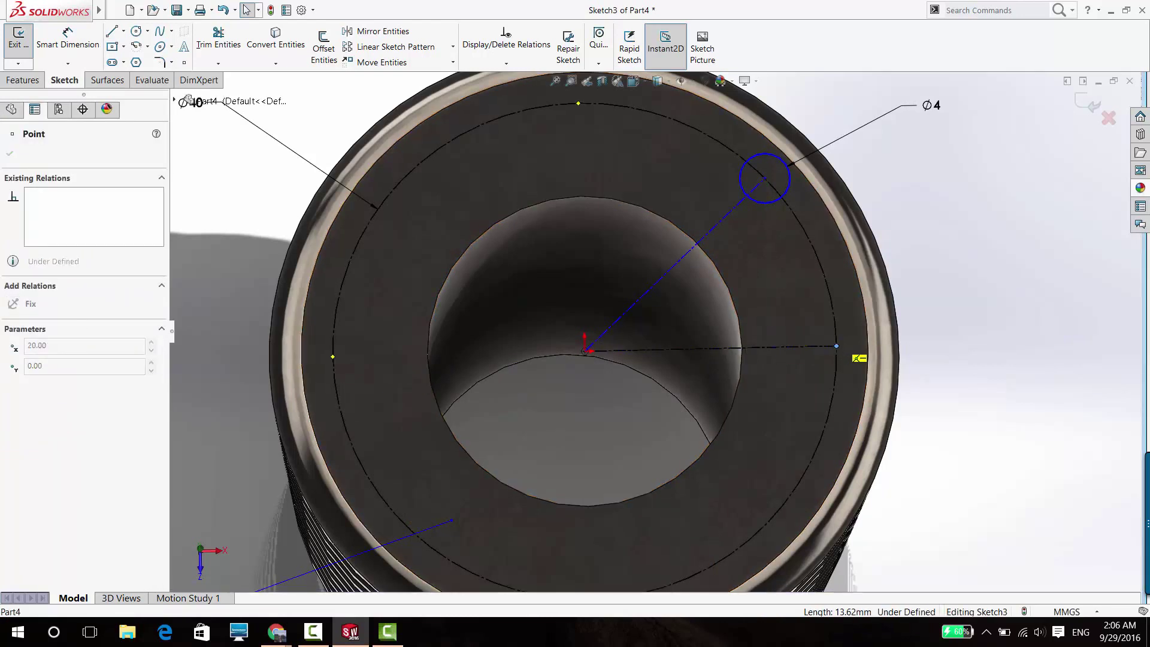
{"action": "left_click", "coordinate": [992, 318]}
Step: Dimension the angle between the two centerlines as 45°
{"action": "left_click", "coordinate": [68, 42]}
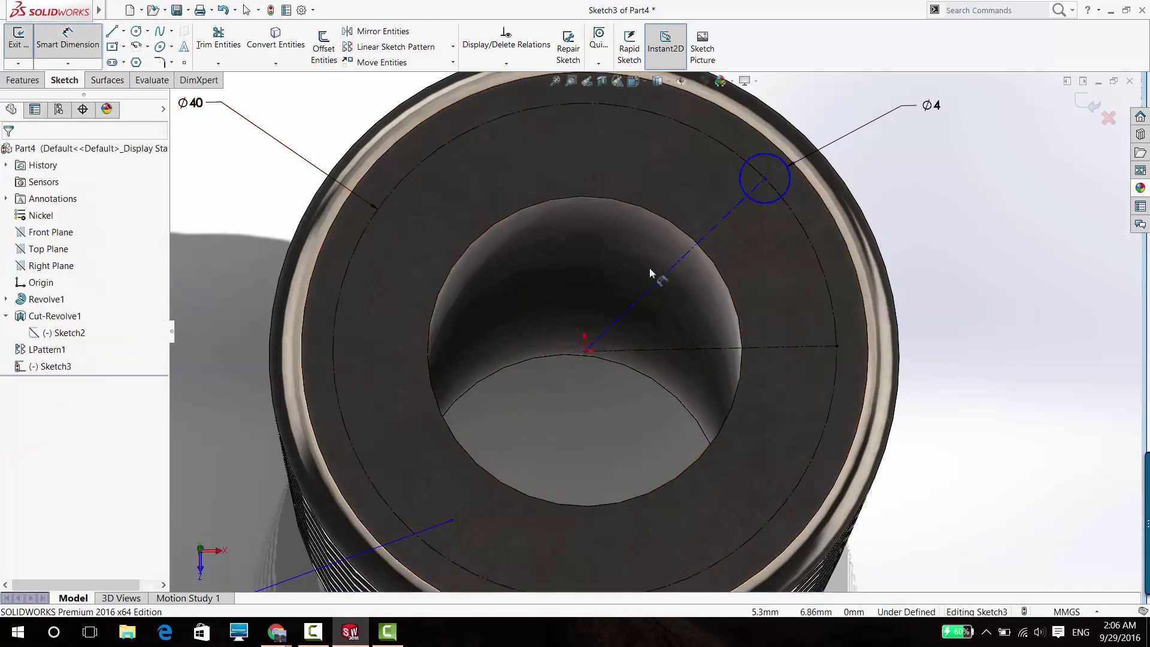
{"action": "left_click", "coordinate": [694, 349]}
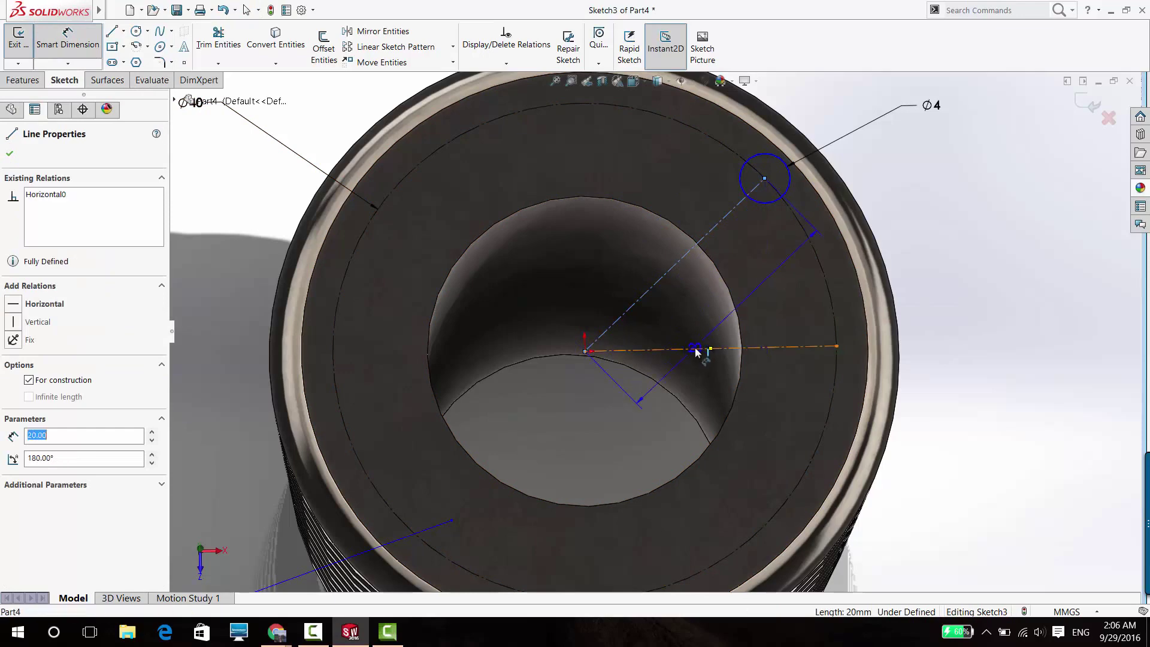
{"action": "left_click", "coordinate": [714, 318]}
{"action": "type", "text": "45"}
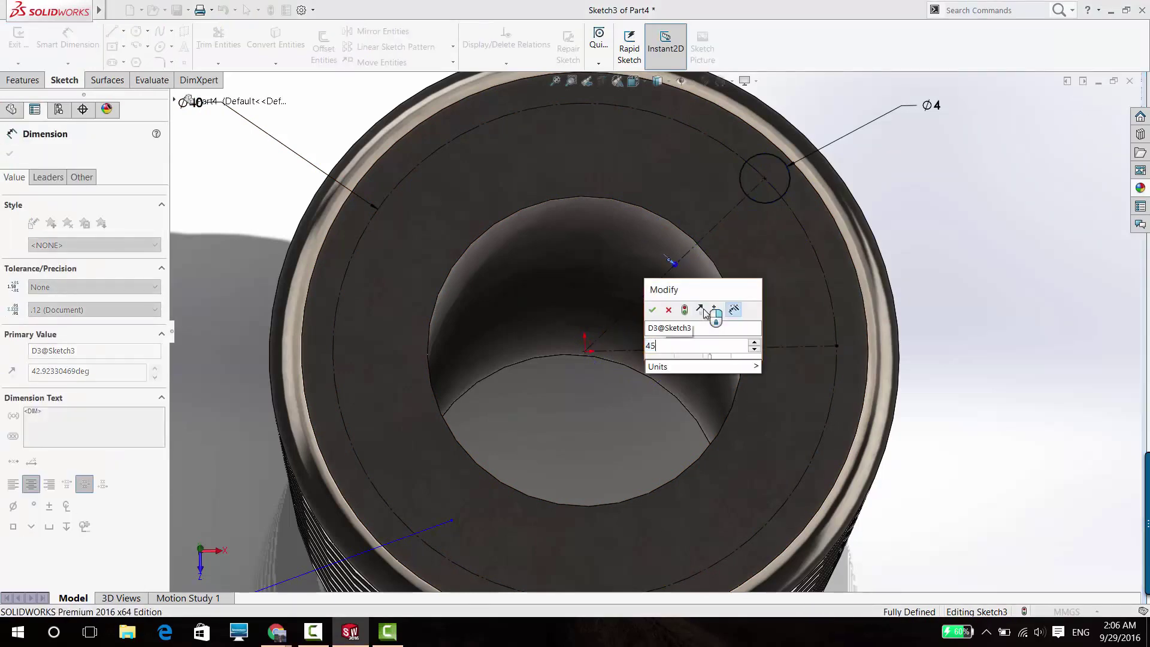
{"action": "key", "text": "Return"}
{"action": "key", "text": "Escape"}
Step: Change the pitch circle diameter from Ø40 to 35, fully defining Sketch3
{"action": "scroll", "coordinate": [599, 324], "scroll_direction": "up", "scroll_amount": 3}
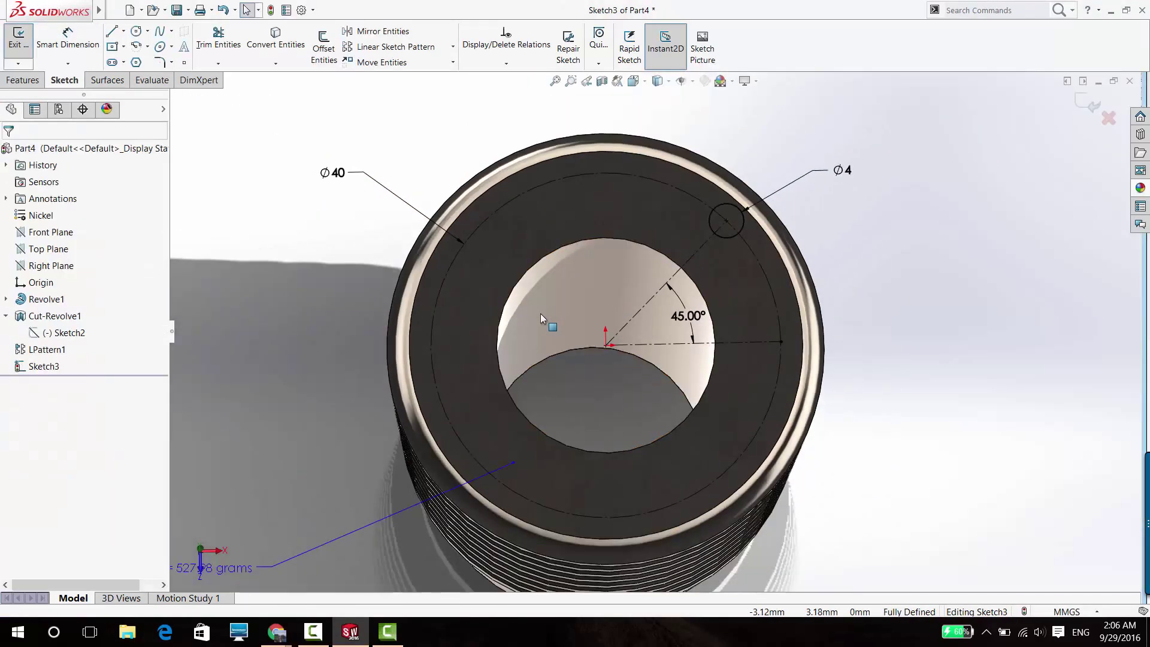
{"action": "left_click", "coordinate": [337, 174]}
{"action": "type", "text": "35"}
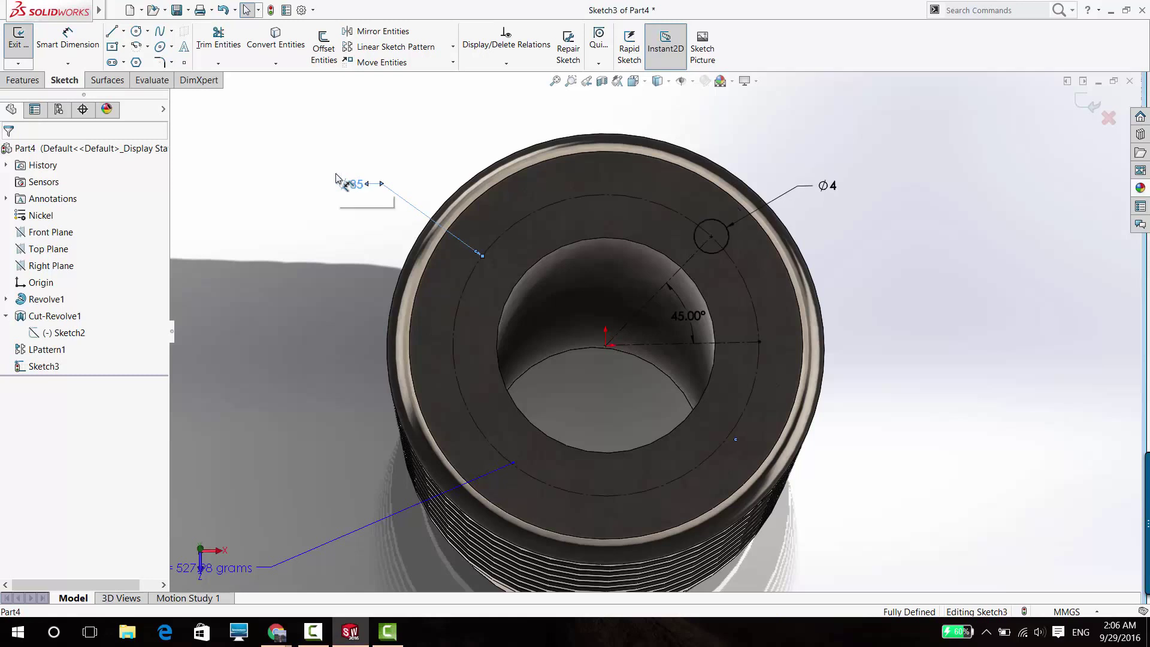
{"action": "key", "text": "Return"}
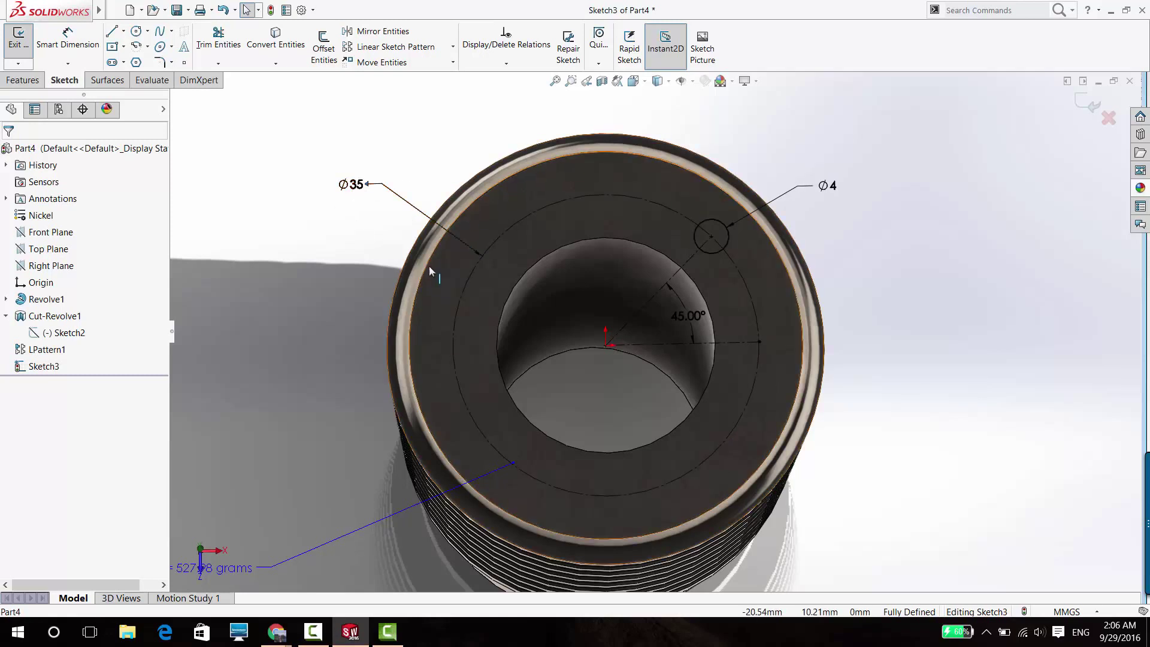
{"action": "middle_click_drag", "start_coordinate": [467, 347], "coordinate": [201, 207]}
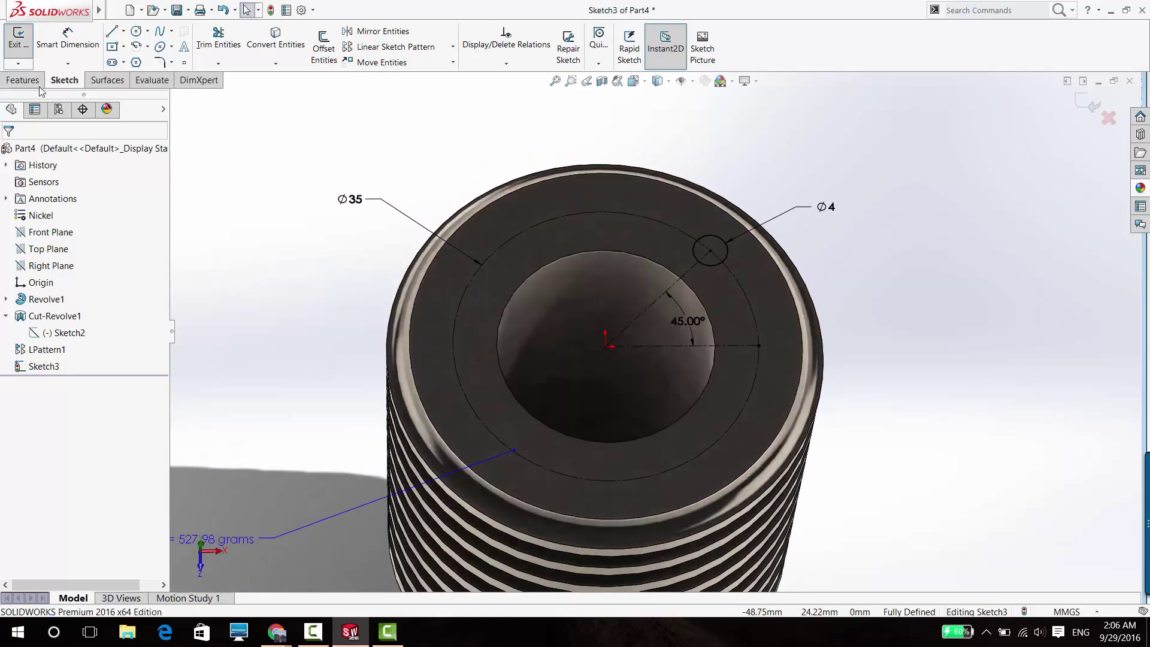
{"action": "left_click", "coordinate": [38, 86]}
Step: Cut-extrude the Ø4 hole sketch Up To Surface, ending at the lower ring face
{"action": "left_click", "coordinate": [207, 48]}
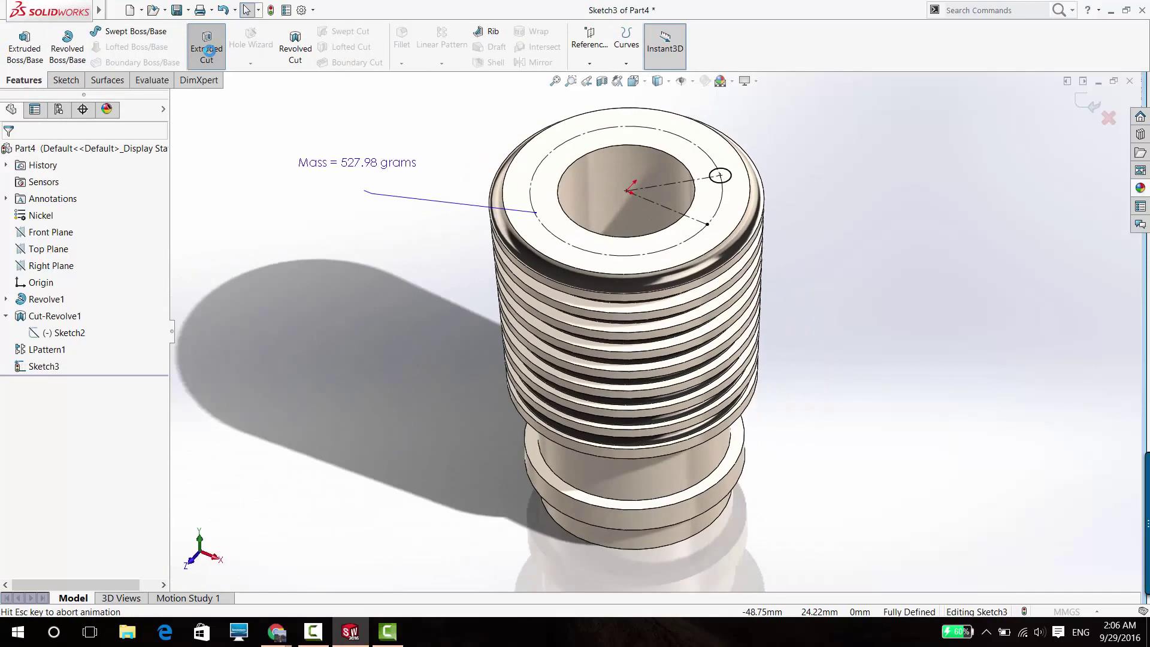
{"action": "left_click", "coordinate": [55, 236]}
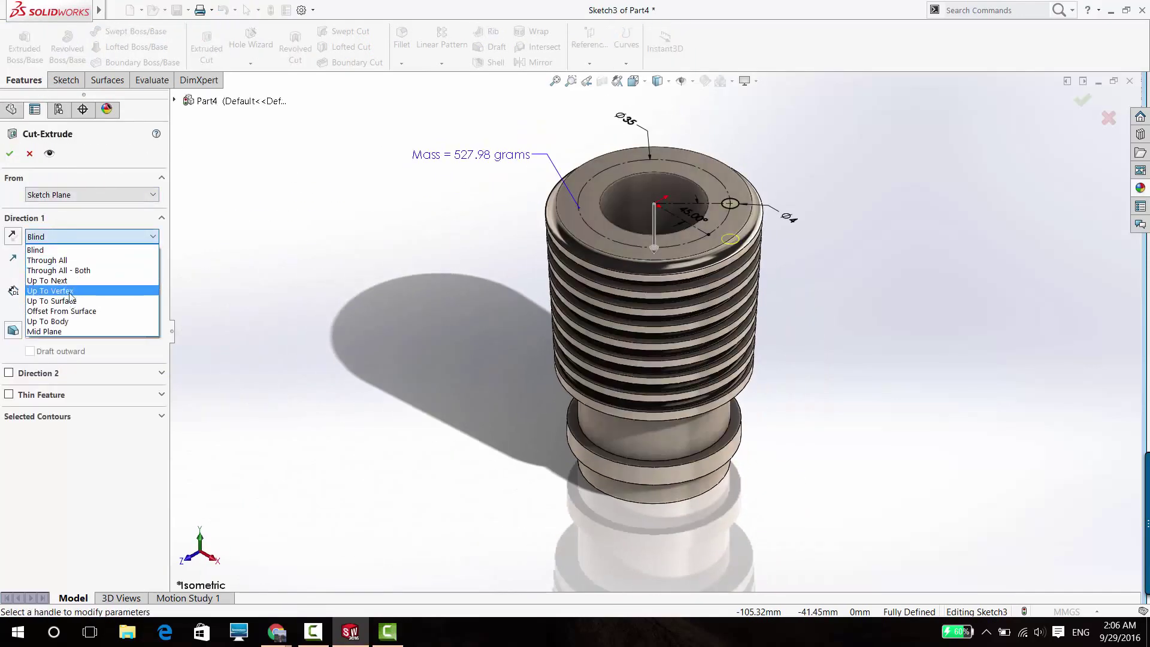
{"action": "left_click", "coordinate": [73, 300]}
{"action": "mouse_move", "coordinate": [480, 411]}
{"action": "middle_mouse_down"}
{"action": "mouse_move", "coordinate": [484, 278]}
{"action": "mouse_move", "coordinate": [551, 199]}
{"action": "middle_mouse_up"}
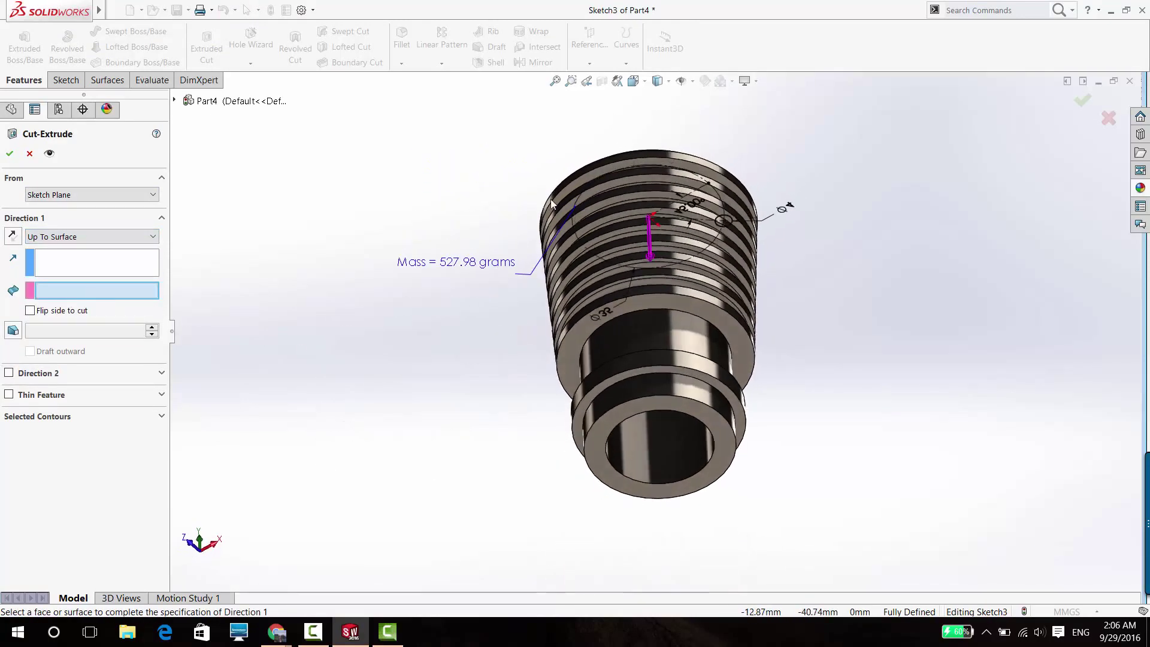
{"action": "left_click", "coordinate": [727, 335]}
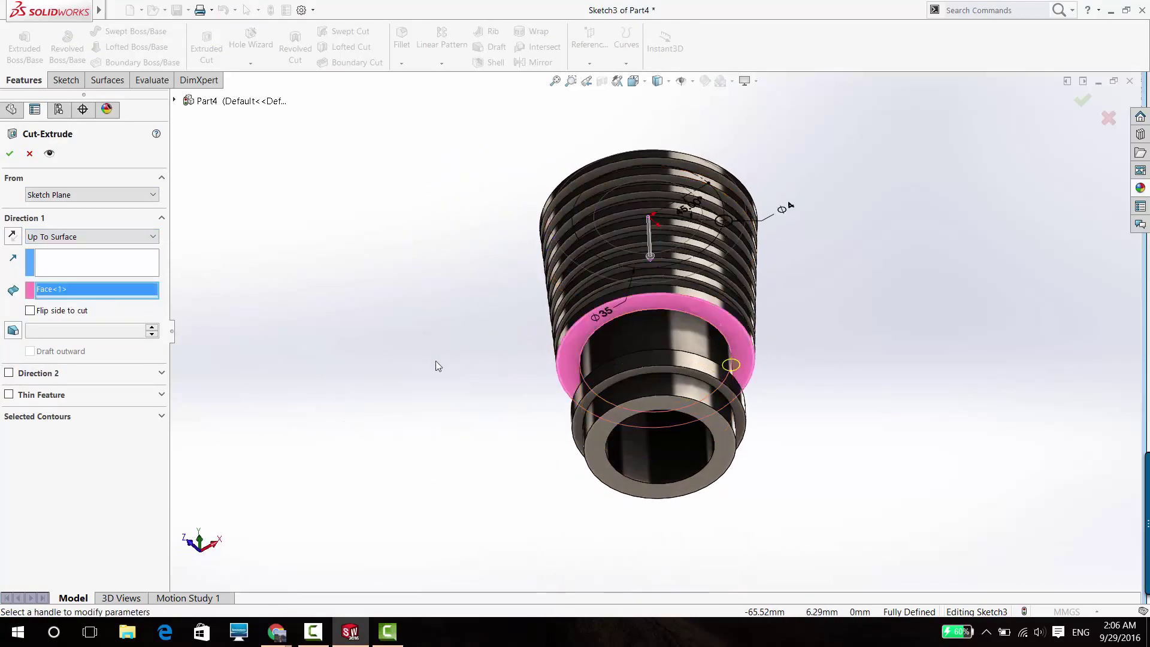
{"action": "mouse_move", "coordinate": [438, 366]}
{"action": "middle_mouse_down"}
{"action": "mouse_move", "coordinate": [393, 347]}
{"action": "mouse_move", "coordinate": [382, 282]}
{"action": "middle_mouse_up"}
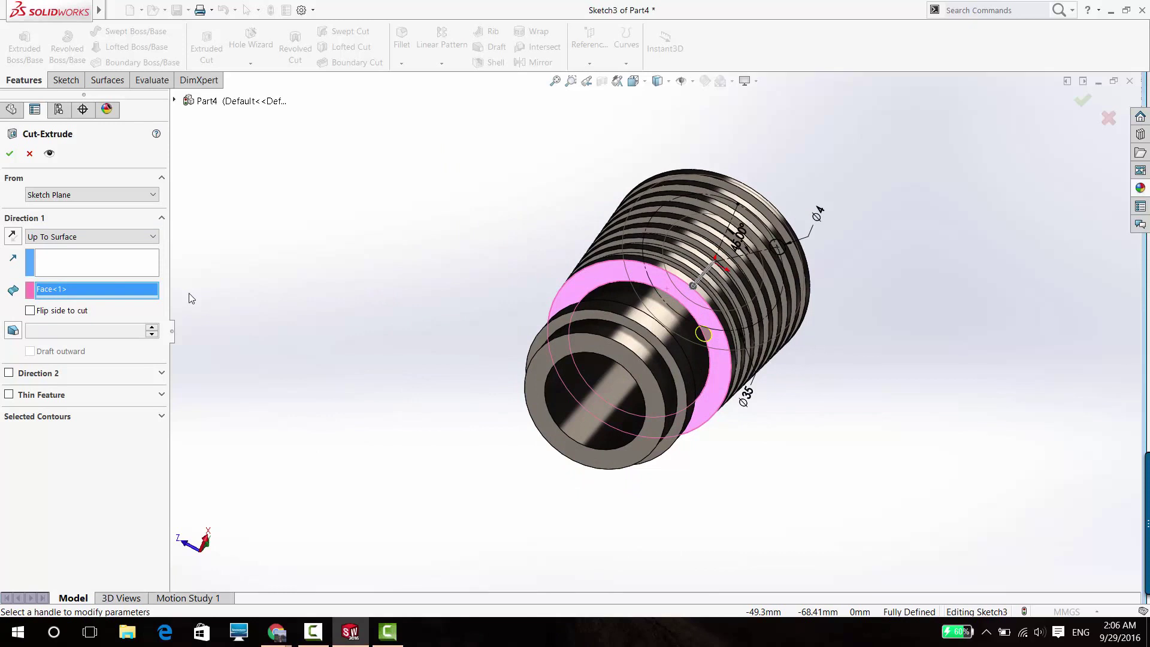
{"action": "left_click", "coordinate": [8, 155]}
Step: Enlarge the hole's placement circle in Sketch3 from Ø35 to Ø40
{"action": "scroll", "coordinate": [694, 342], "scroll_direction": "down", "scroll_amount": 2}
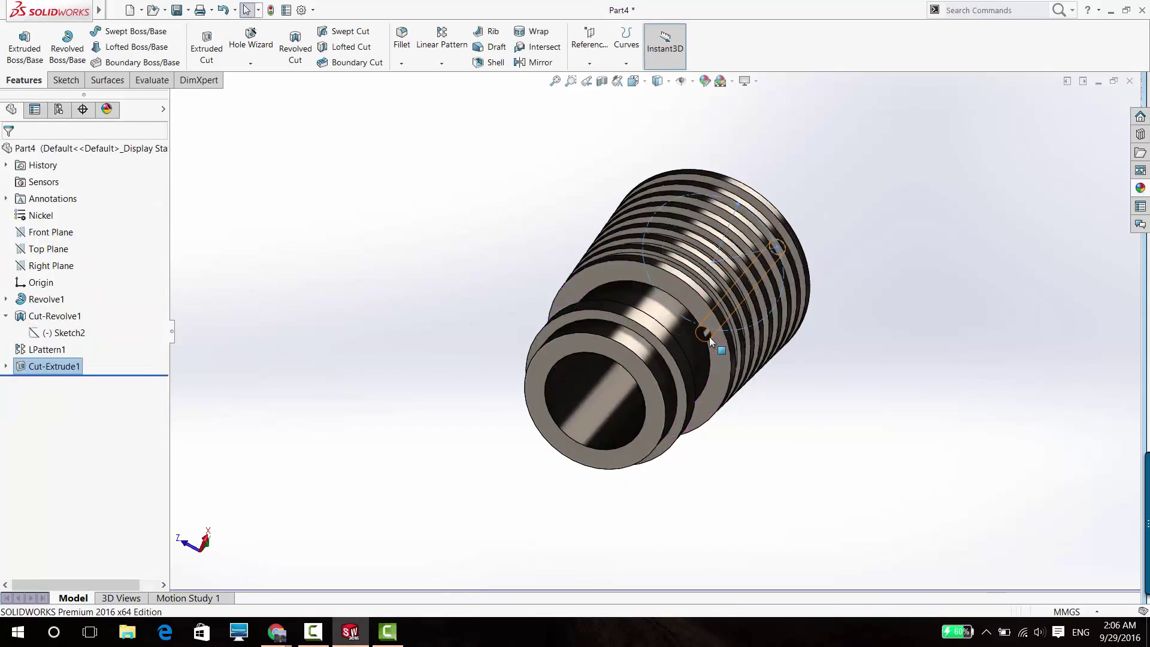
{"action": "scroll", "coordinate": [692, 349], "scroll_direction": "down", "scroll_amount": 3}
{"action": "left_click", "coordinate": [6, 367]}
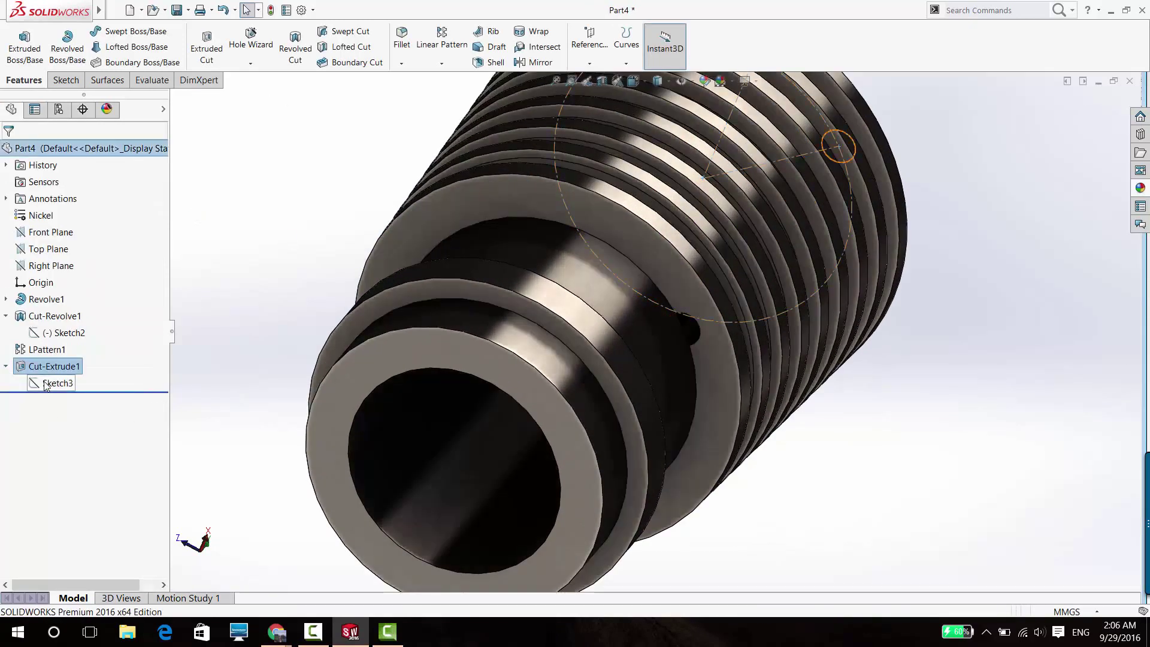
{"action": "left_click", "coordinate": [57, 383]}
{"action": "scroll", "coordinate": [746, 428], "scroll_direction": "up", "scroll_amount": 3}
{"action": "scroll", "coordinate": [746, 428], "scroll_direction": "up", "scroll_amount": 1}
{"action": "double_click", "coordinate": [742, 419]}
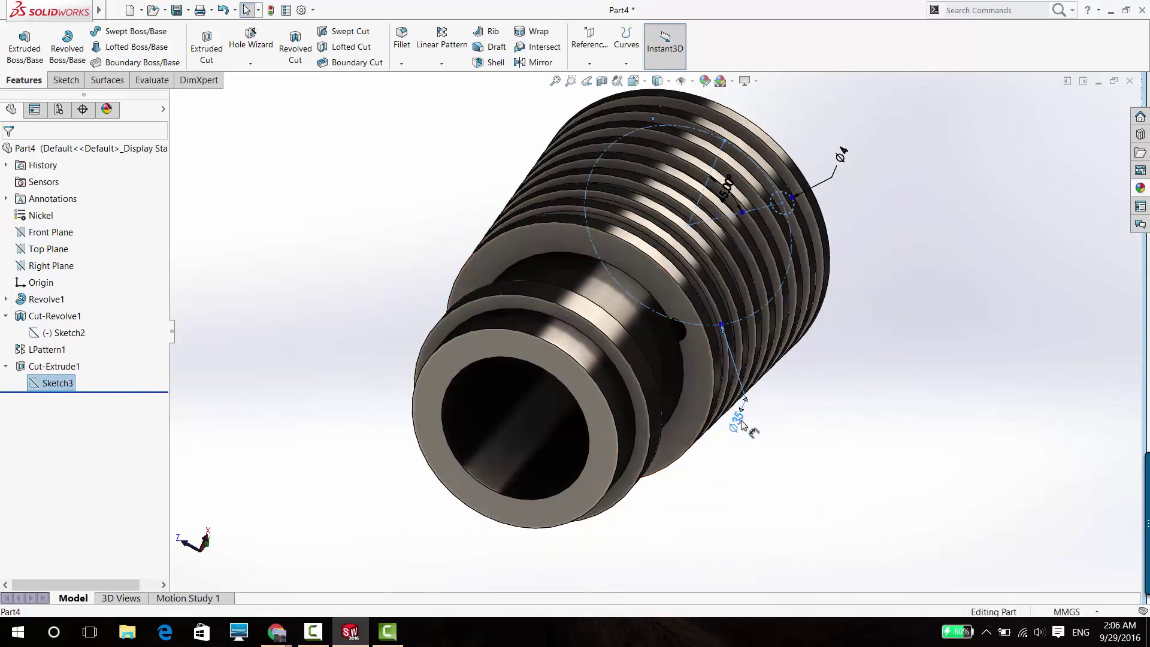
{"action": "type", "text": "40"}
{"action": "key", "text": "Return"}
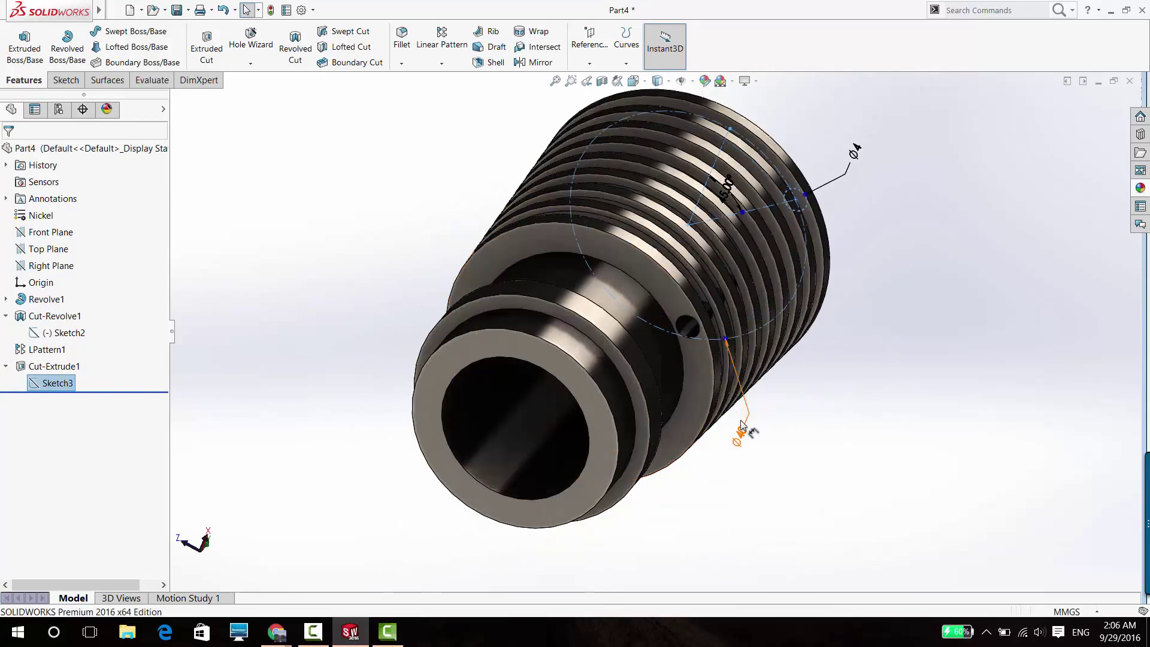
Step: Orbit to a front-on view to inspect the relocated hole
{"action": "mouse_move", "coordinate": [878, 371]}
{"action": "middle_mouse_down"}
{"action": "mouse_move", "coordinate": [785, 367]}
{"action": "mouse_move", "coordinate": [815, 415]}
{"action": "mouse_move", "coordinate": [816, 544]}
{"action": "mouse_move", "coordinate": [785, 472]}
{"action": "middle_mouse_up"}
{"action": "scroll", "coordinate": [682, 344], "scroll_direction": "down", "scroll_amount": 3}
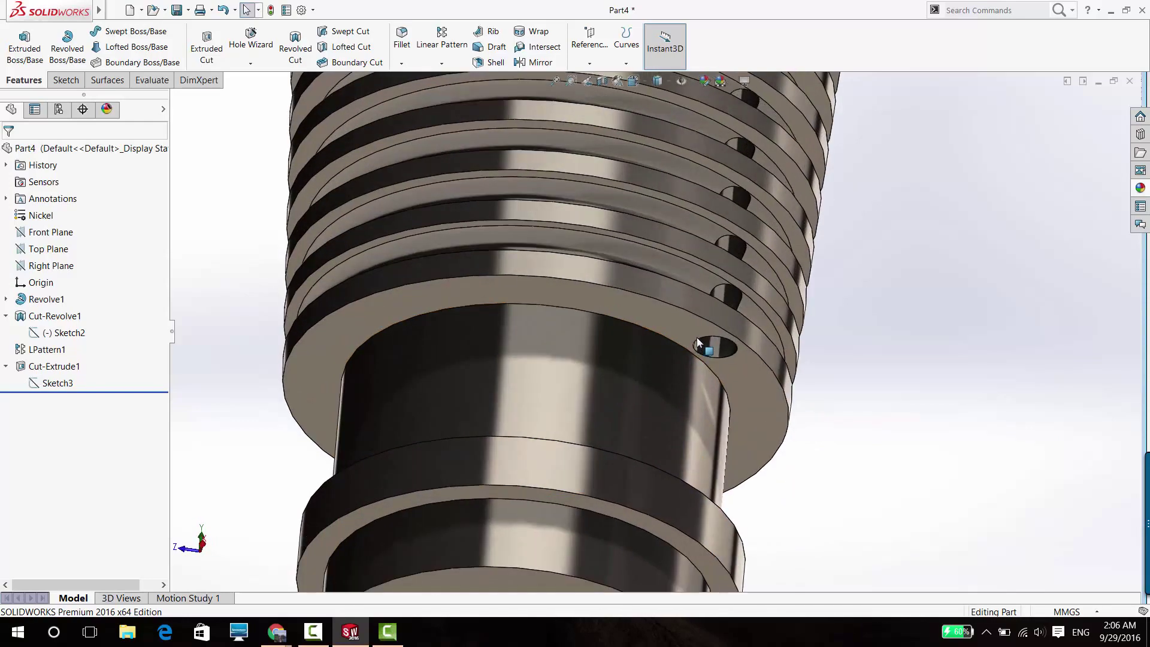
{"action": "scroll", "coordinate": [699, 337], "scroll_direction": "up", "scroll_amount": 5}
{"action": "mouse_move", "coordinate": [698, 347]}
{"action": "middle_mouse_down"}
{"action": "mouse_move", "coordinate": [735, 305]}
{"action": "mouse_move", "coordinate": [765, 408]}
{"action": "mouse_move", "coordinate": [702, 131]}
{"action": "middle_mouse_up"}
{"action": "scroll", "coordinate": [702, 146], "scroll_direction": "down", "scroll_amount": 4}
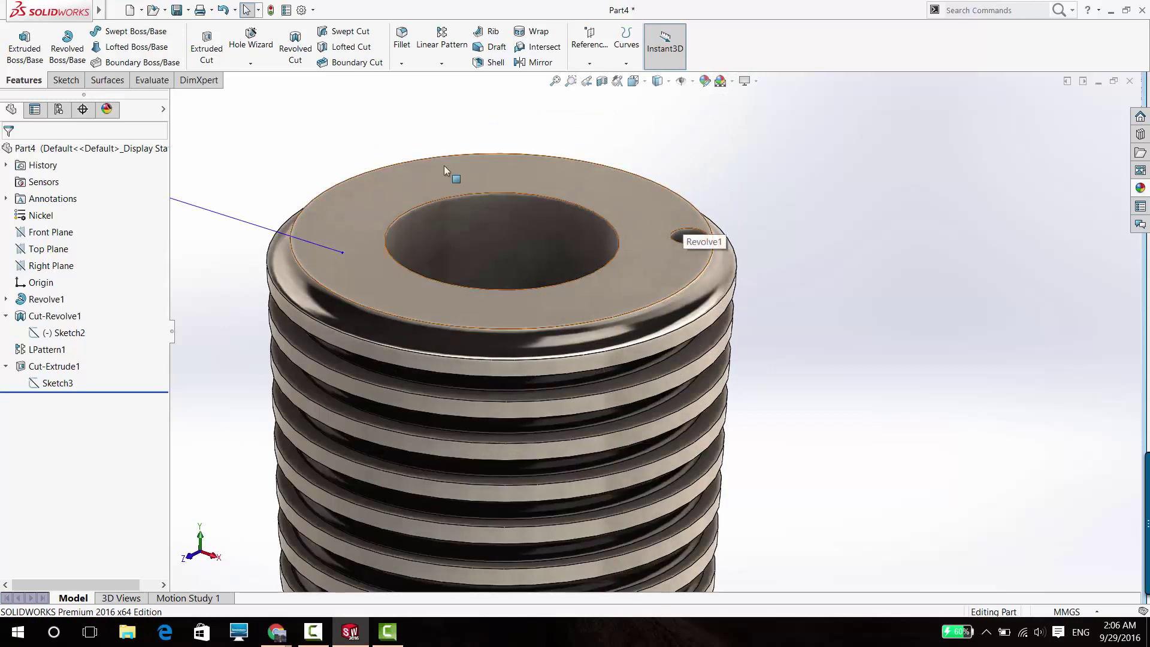
{"action": "left_click", "coordinate": [440, 64]}
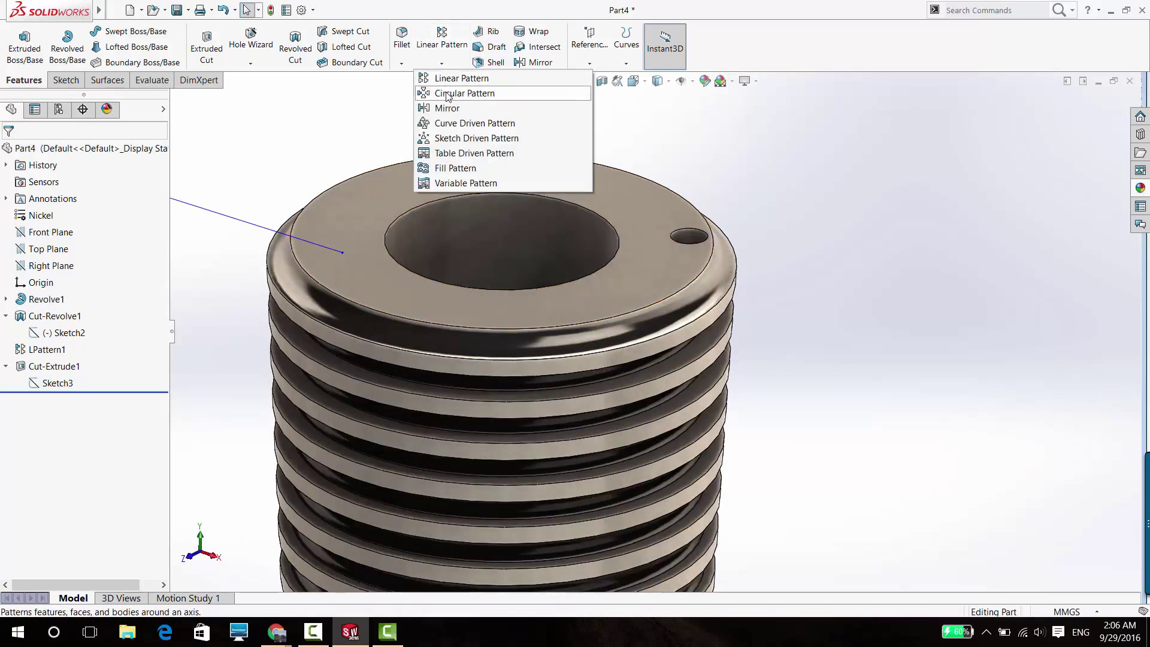
Step: Circular-pattern Cut-Extrude1 into 4 holes about the central bore and rebuild, giving 511.41 g
{"action": "left_click", "coordinate": [451, 94]}
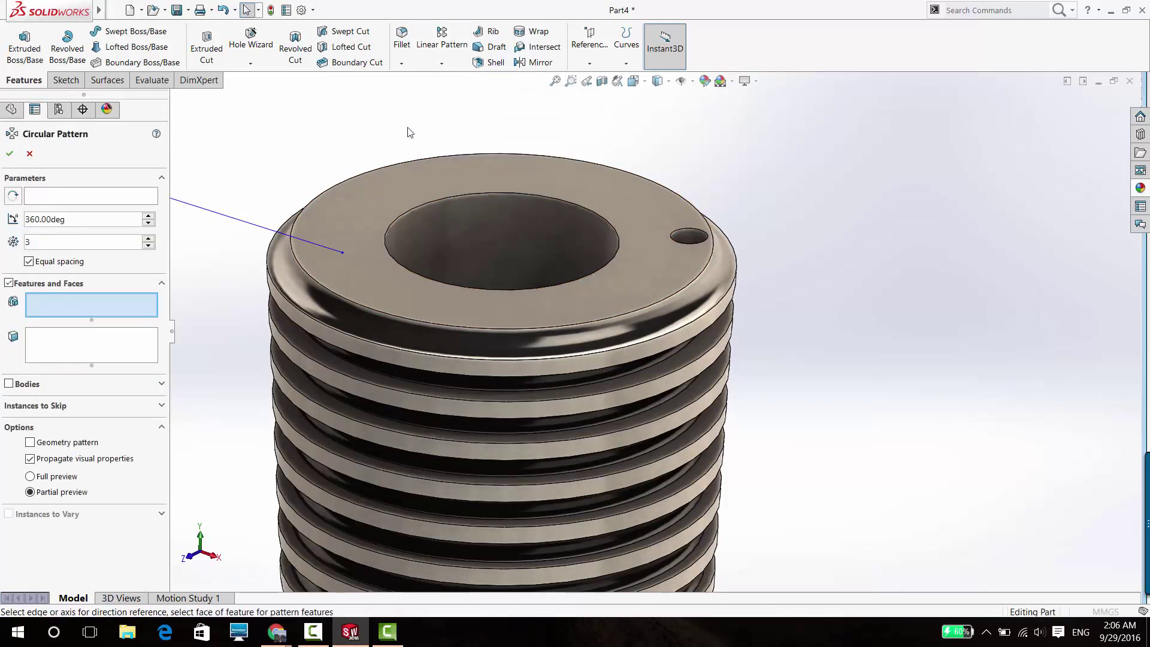
{"action": "left_click", "coordinate": [690, 232]}
{"action": "left_click", "coordinate": [74, 190]}
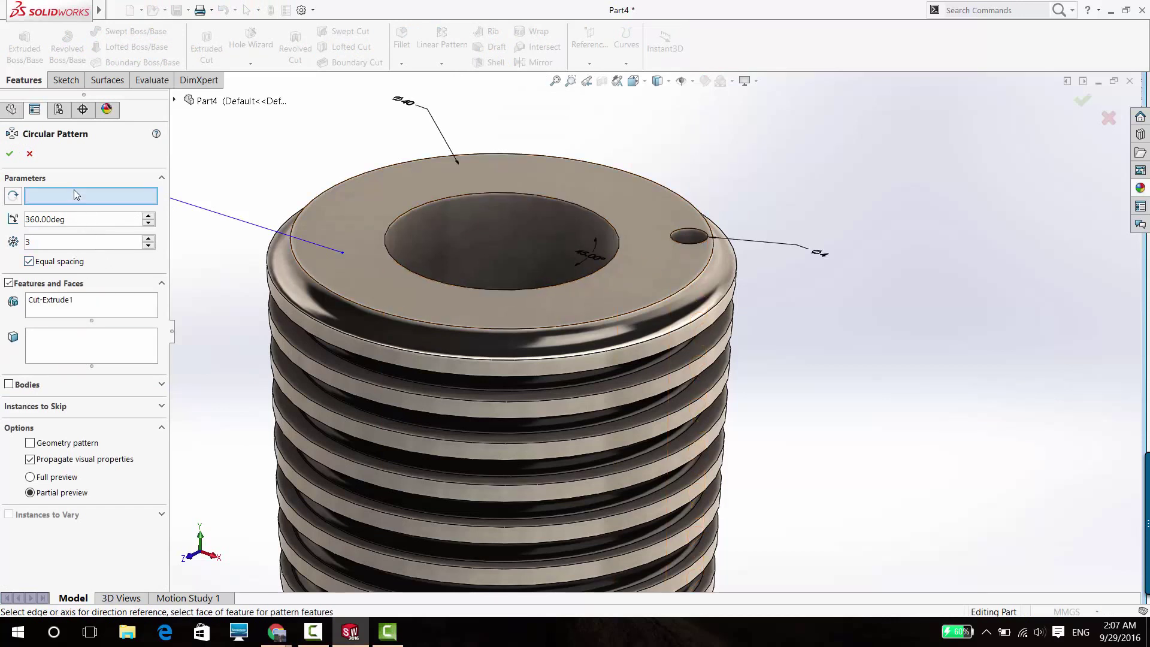
{"action": "left_click", "coordinate": [468, 219]}
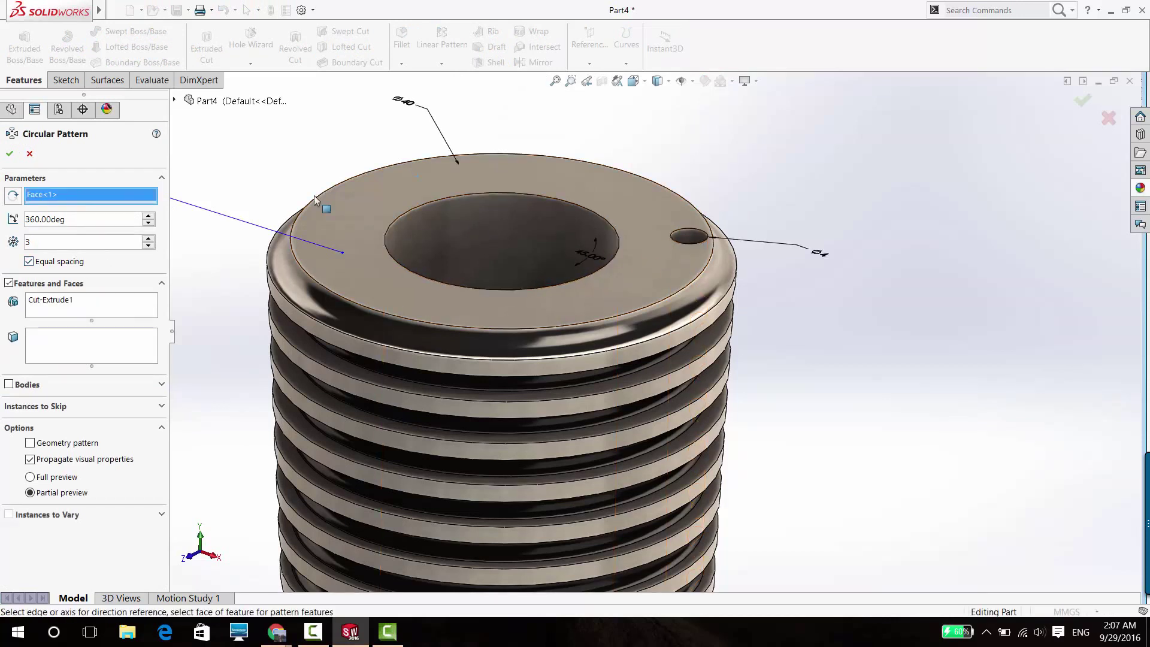
{"action": "left_click", "coordinate": [149, 239]}
{"action": "left_click", "coordinate": [10, 153]}
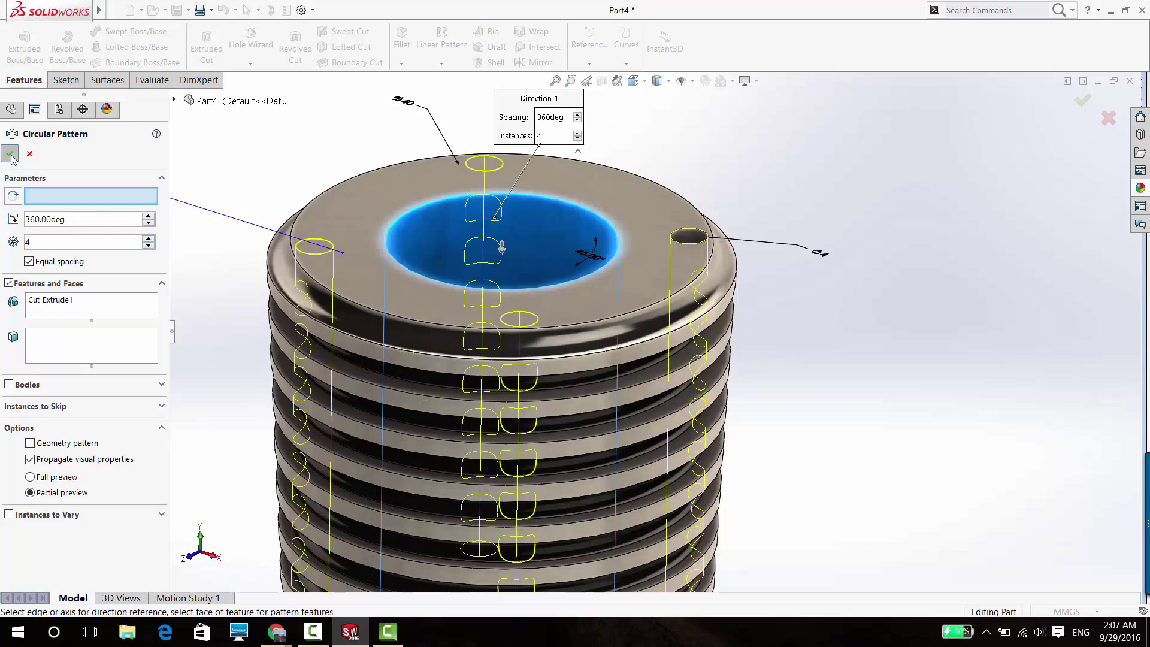
{"action": "scroll", "coordinate": [859, 262], "scroll_direction": "up", "scroll_amount": 3}
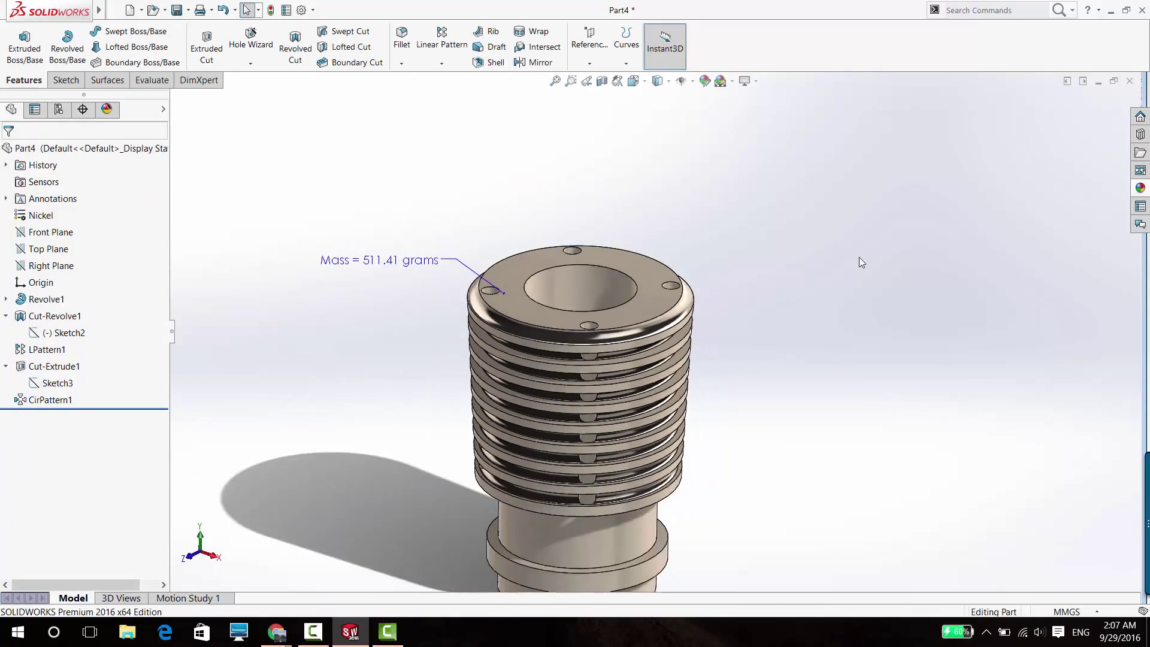
{"action": "scroll", "coordinate": [796, 390], "scroll_direction": "up", "scroll_amount": 2}
{"action": "scroll", "coordinate": [795, 390], "scroll_direction": "down", "scroll_amount": 1}
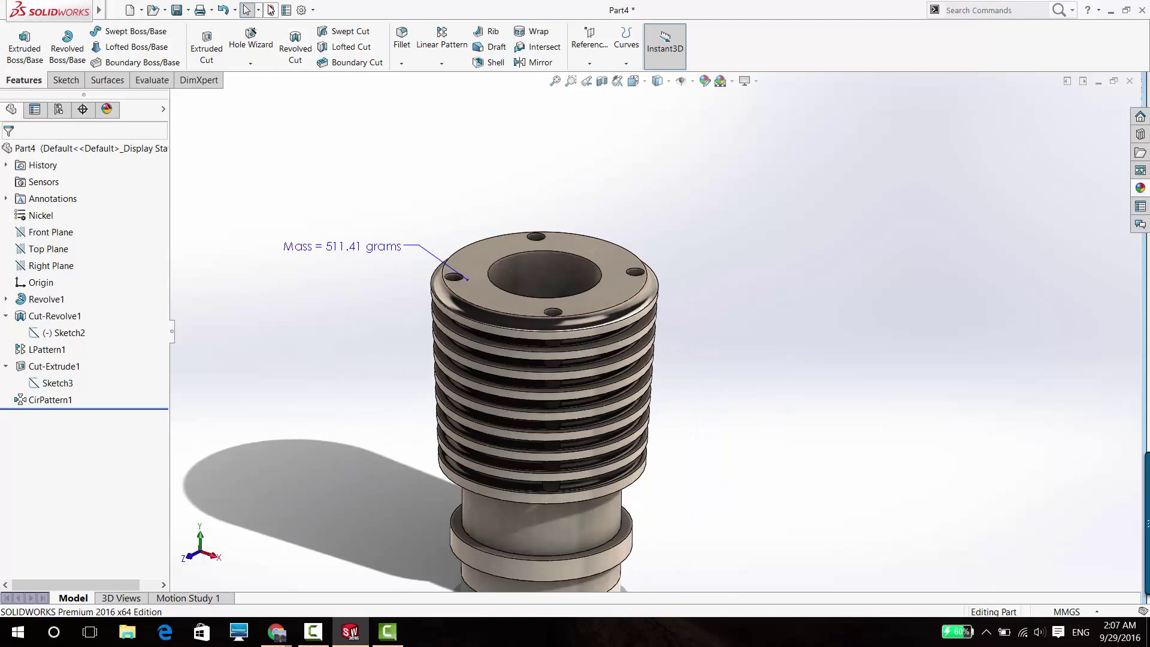
{"action": "left_click", "coordinate": [271, 10]}
{"action": "scroll", "coordinate": [689, 346], "scroll_direction": "up", "scroll_amount": 2}
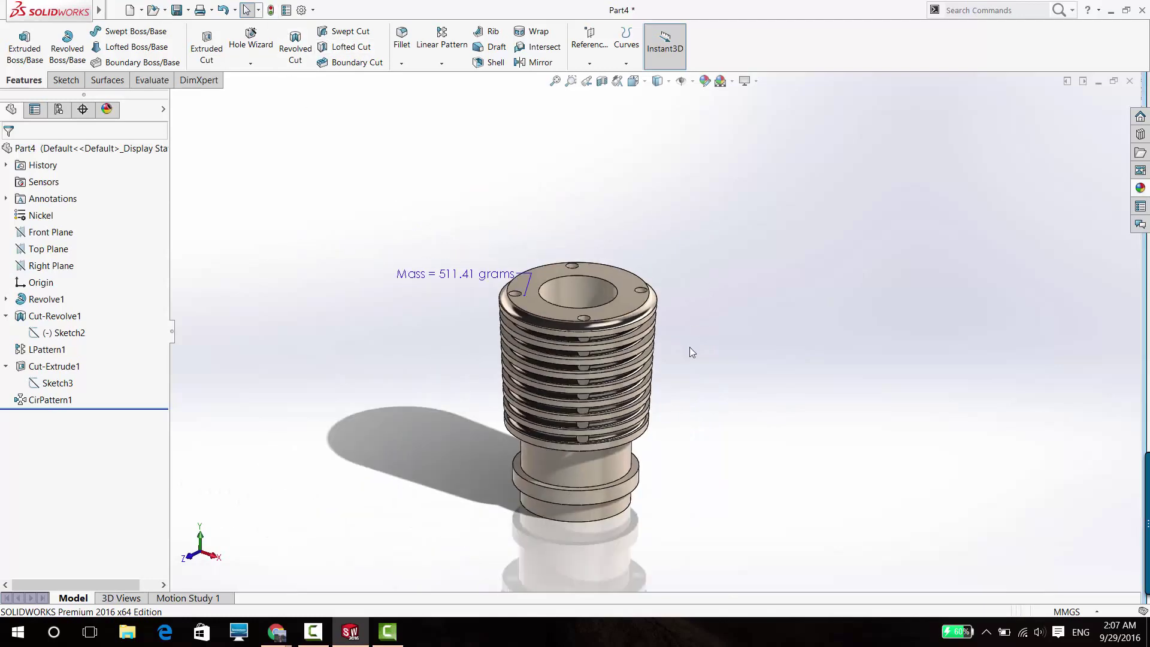
Step: Chamfer the bottom bore's inner edge 0.5 mm at 45°, reducing the mass to 511.32 g
{"action": "key", "text": "ctrl+7"}
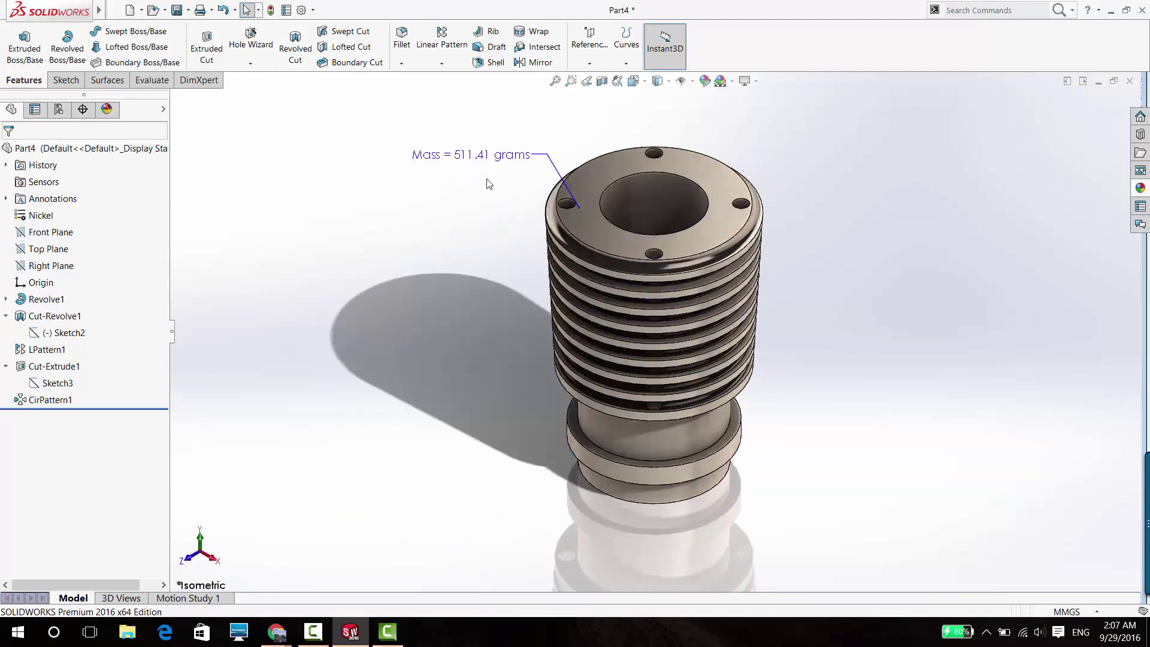
{"action": "mouse_move", "coordinate": [387, 631]}
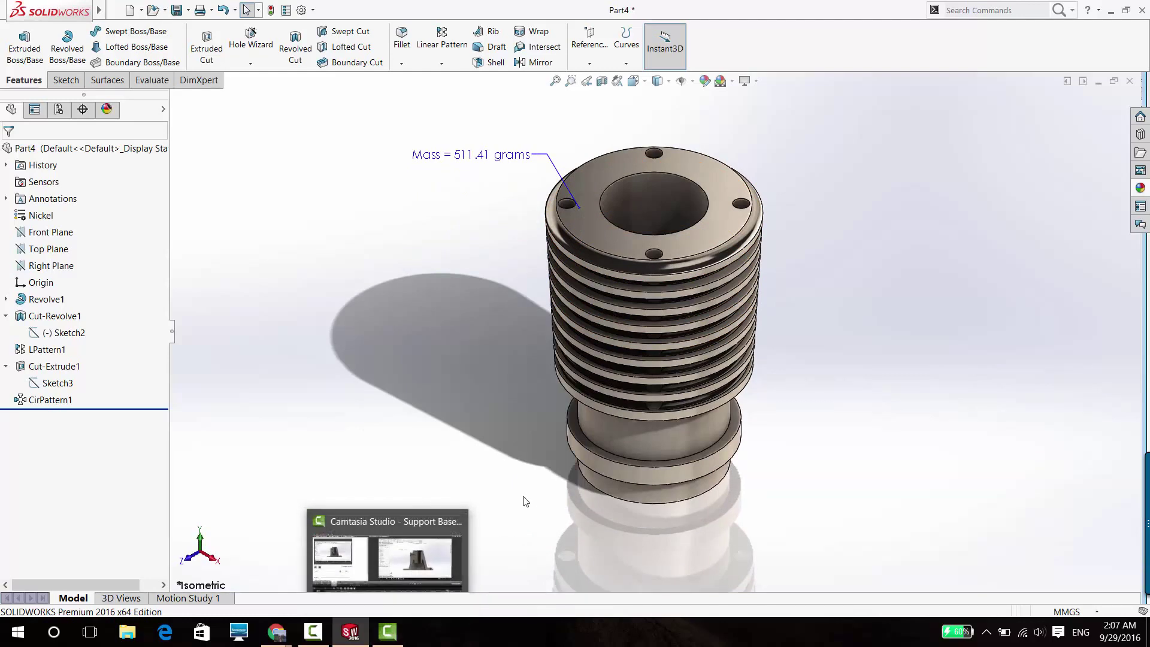
{"action": "middle_click_drag", "start_coordinate": [592, 552], "coordinate": [631, 480]}
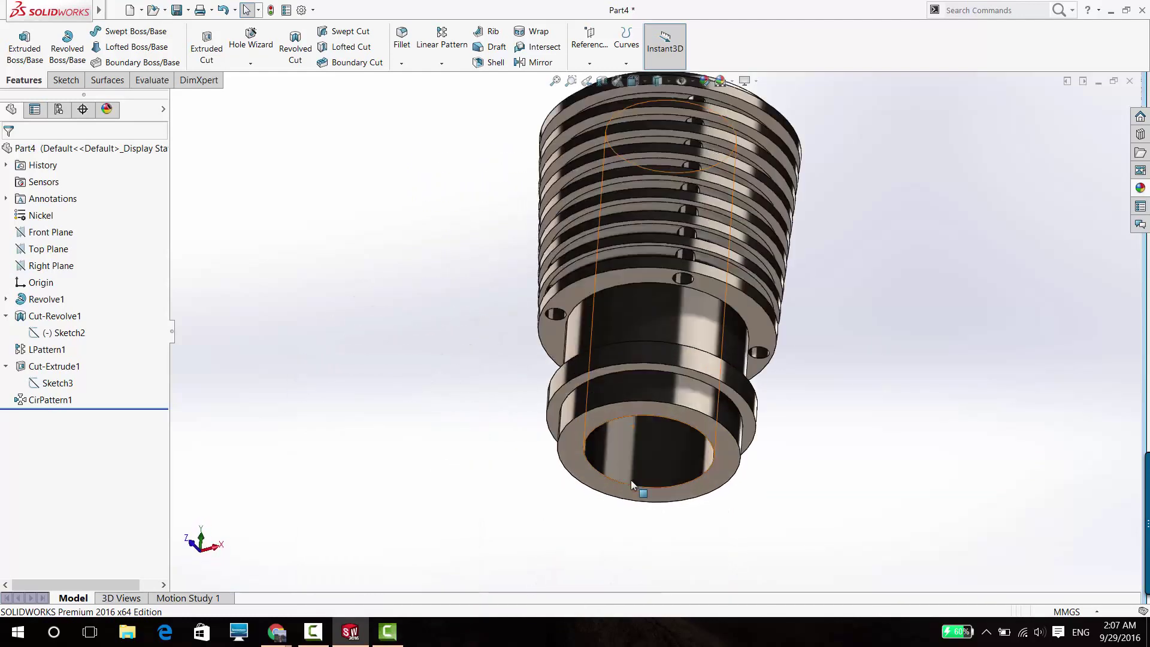
{"action": "scroll", "coordinate": [631, 479], "scroll_direction": "down", "scroll_amount": 3}
{"action": "left_click", "coordinate": [613, 465]}
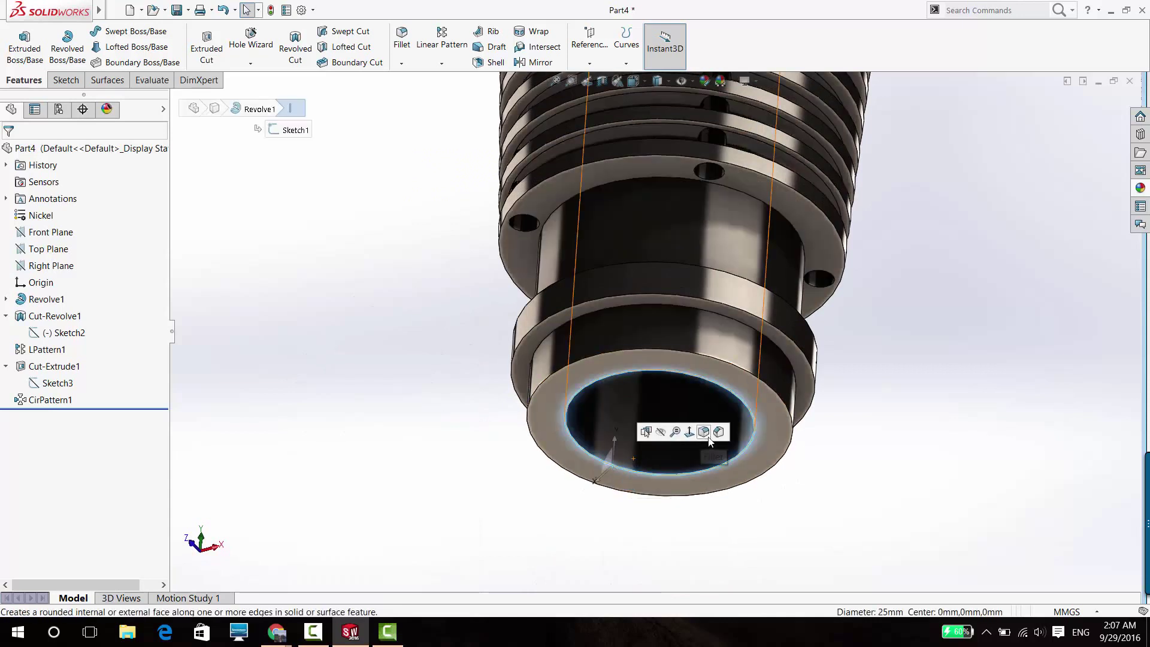
{"action": "left_click", "coordinate": [716, 436]}
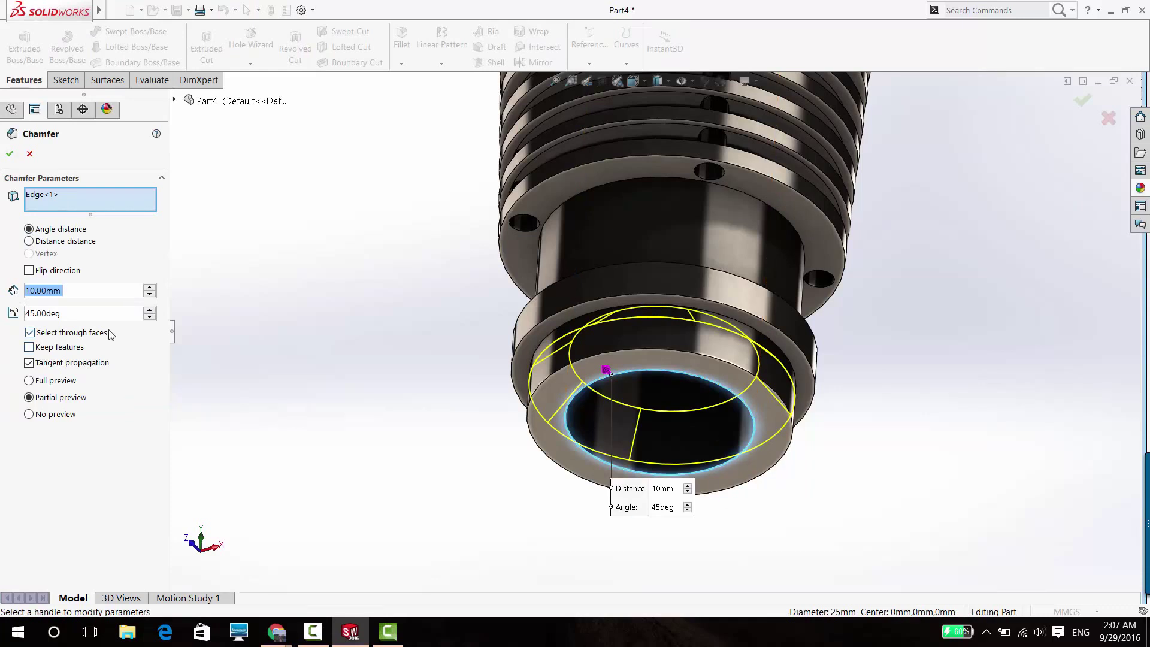
{"action": "type", "text": "0.5"}
{"action": "key", "text": "Return"}
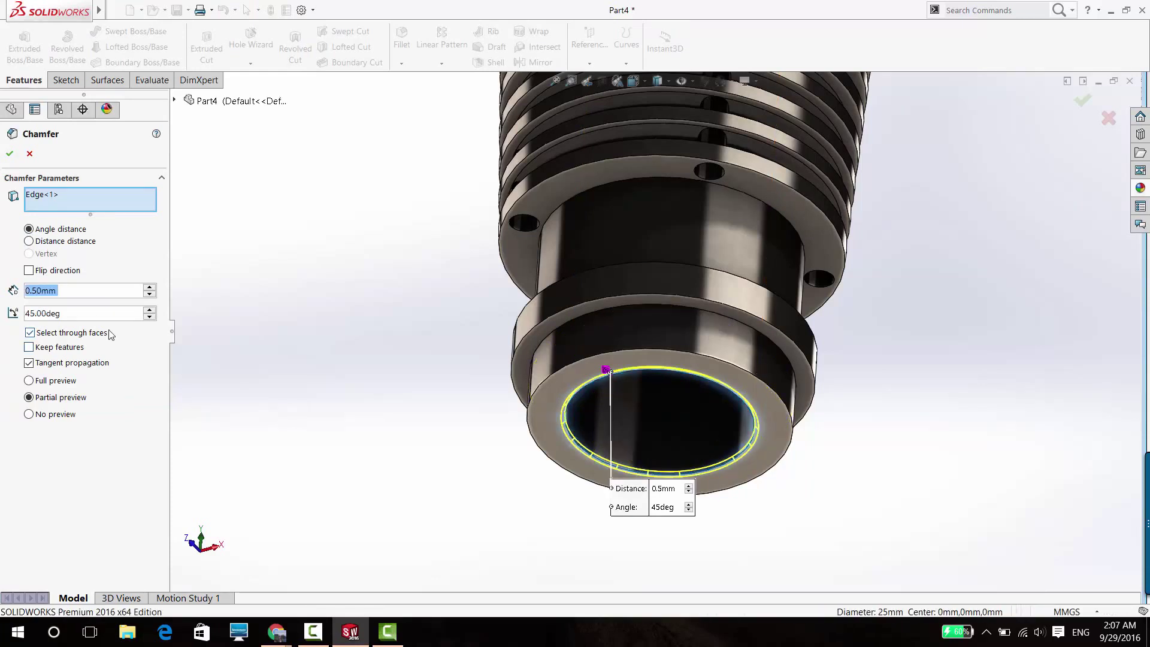
{"action": "key", "text": "Return"}
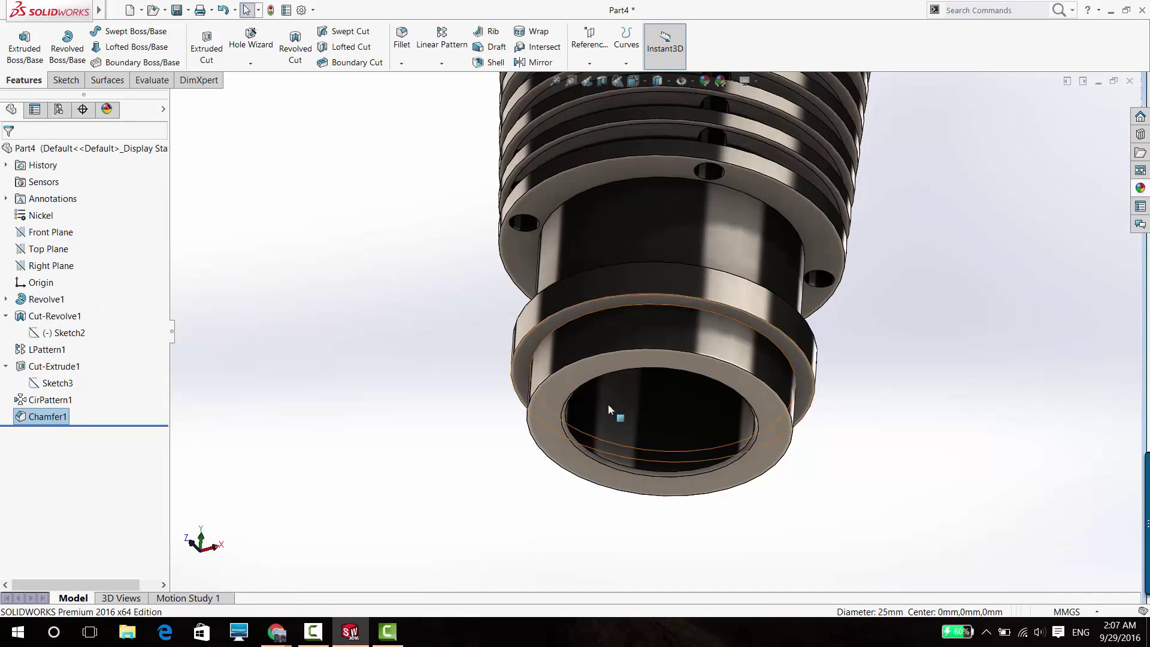
{"action": "middle_click_drag", "start_coordinate": [835, 371], "coordinate": [873, 452]}
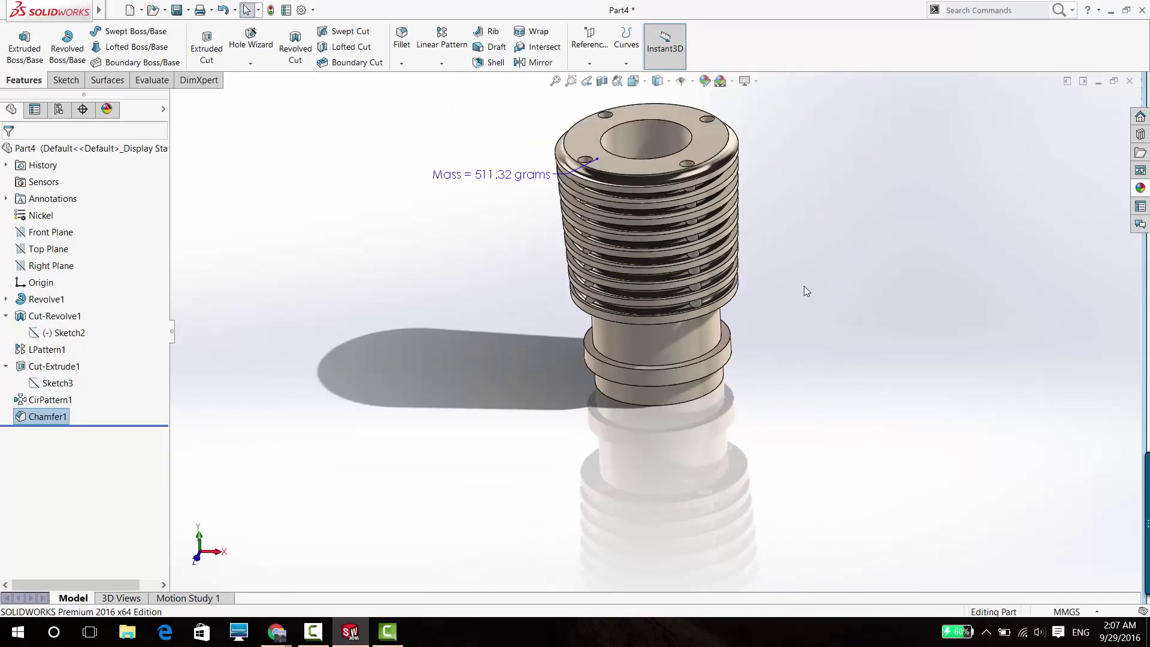